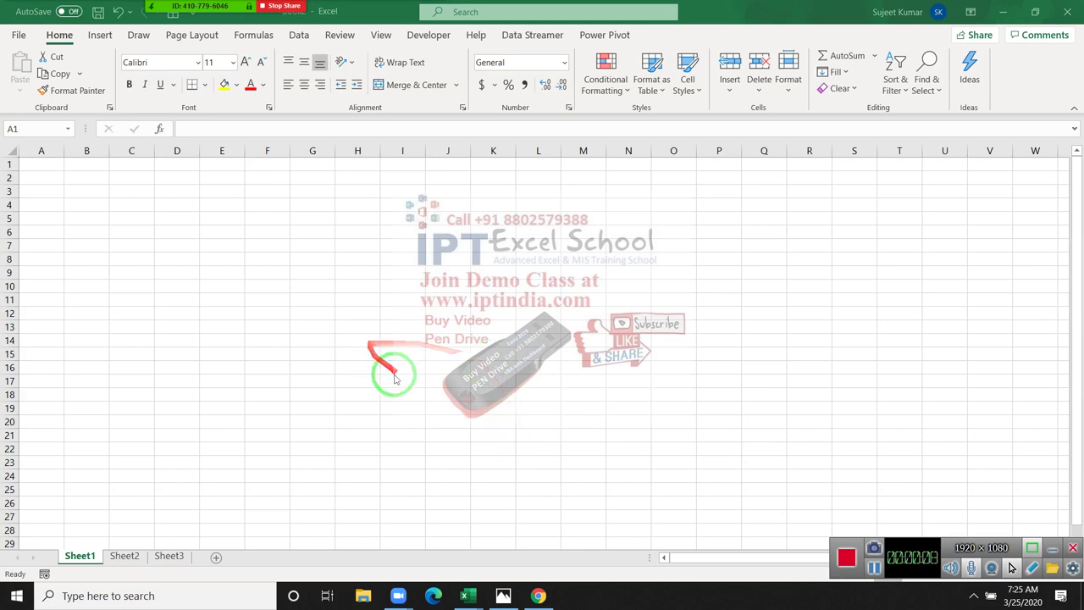
Step: Enter the Name header and Puja in column A, then AutoFill the names down to row 14
{"action": "mouse_move", "coordinate": [190, 4]}
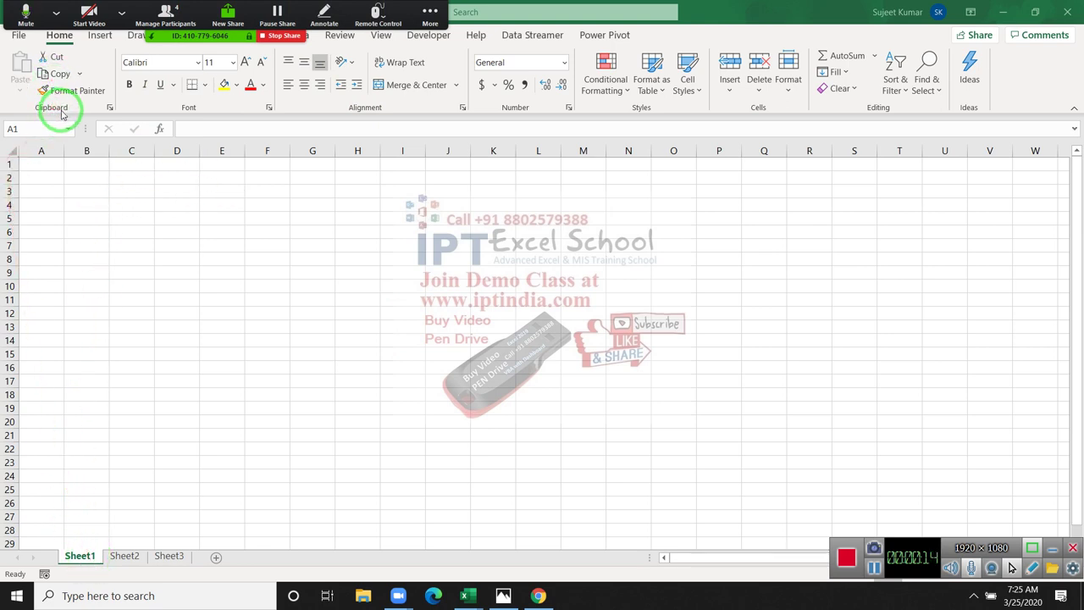
{"action": "left_click", "coordinate": [59, 168]}
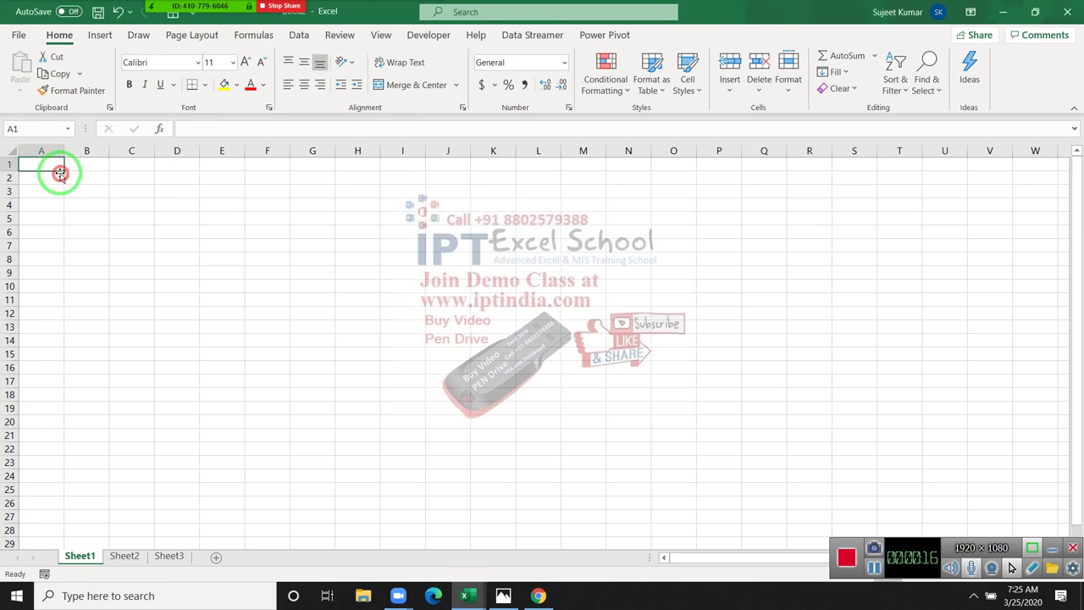
{"action": "type", "text": "Name"}
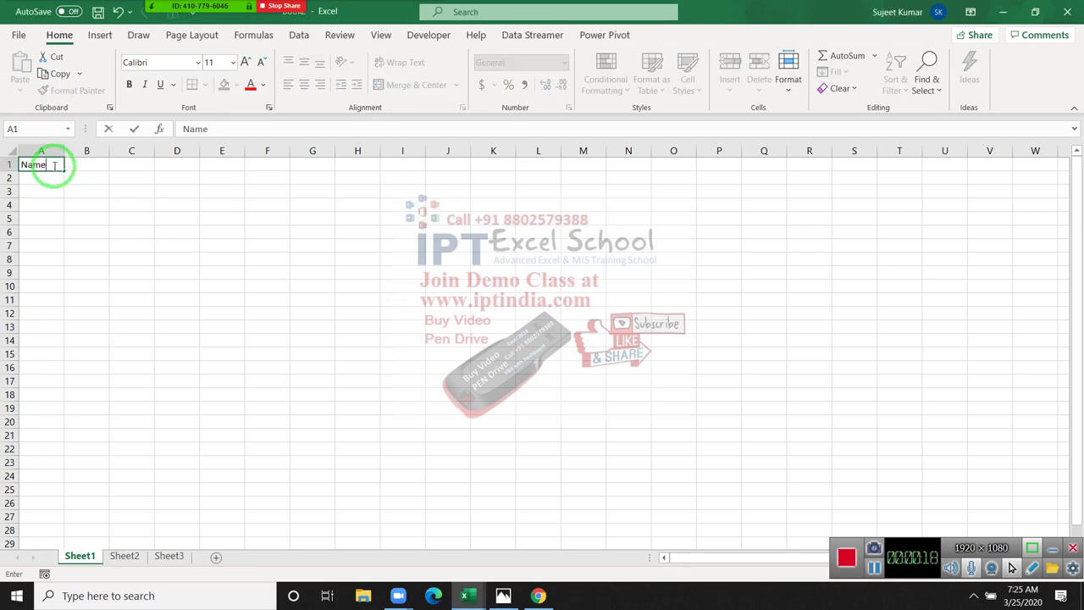
{"action": "key", "text": "Return"}
{"action": "type", "text": "Pu"}
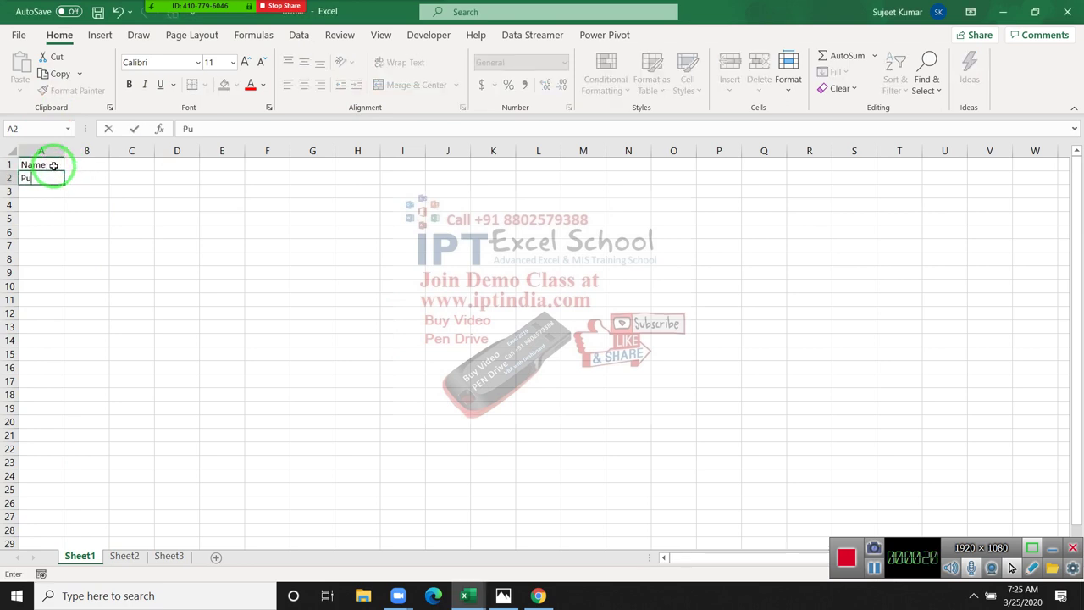
{"action": "type", "text": "ja"}
{"action": "key", "text": "Return"}
{"action": "left_click", "coordinate": [49, 179]}
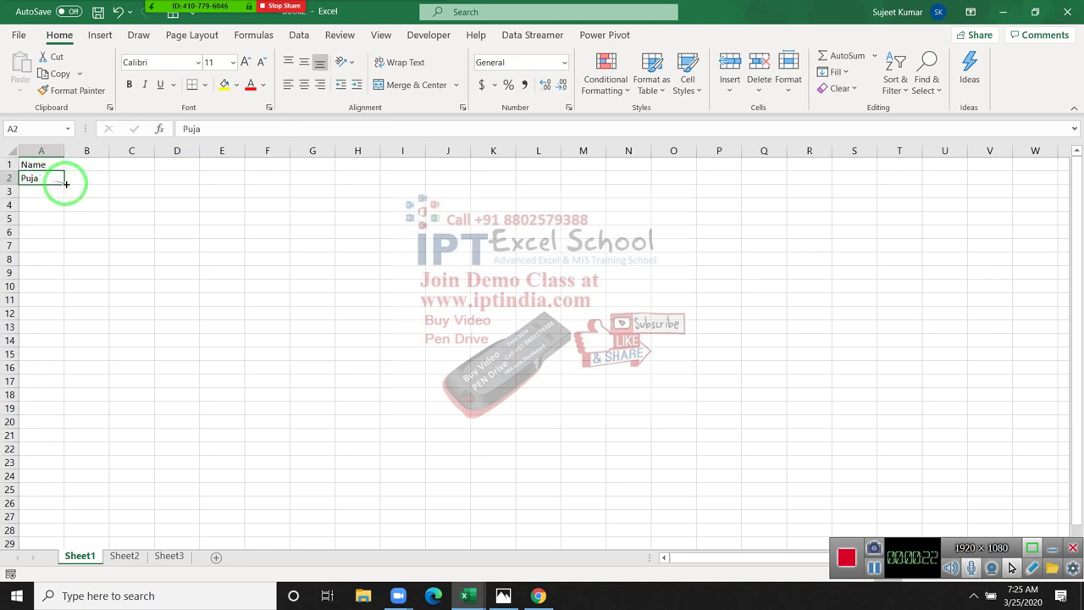
{"action": "left_click_drag", "start_coordinate": [64, 185], "coordinate": [54, 343]}
Step: Add the Sales header in B1 and enter =RANDBETWEEN(10,90) in B2
{"action": "left_click", "coordinate": [85, 167]}
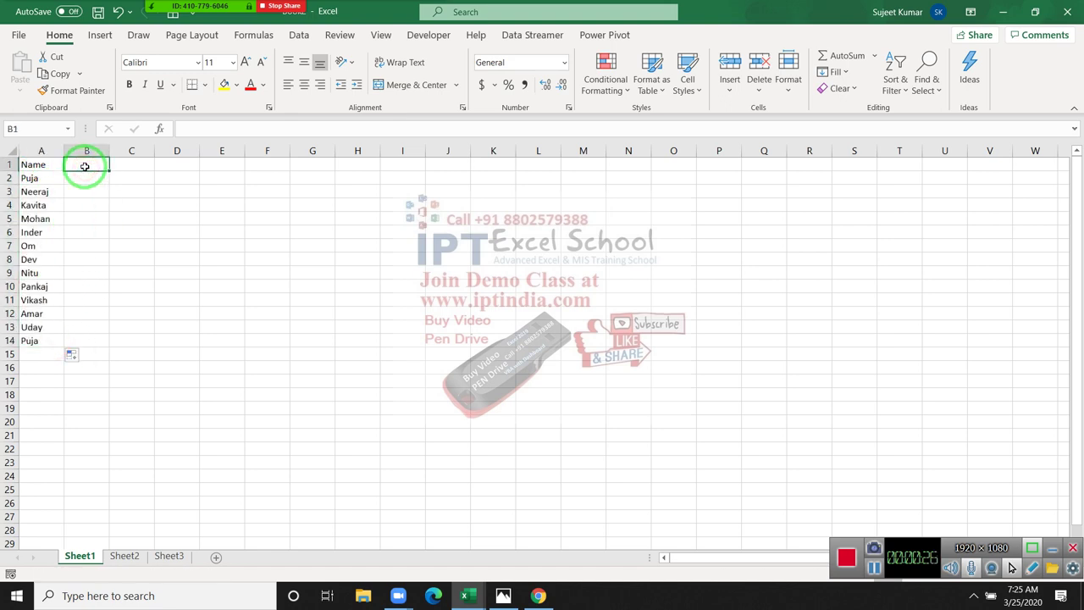
{"action": "type", "text": "SAles"}
{"action": "key", "text": "Return"}
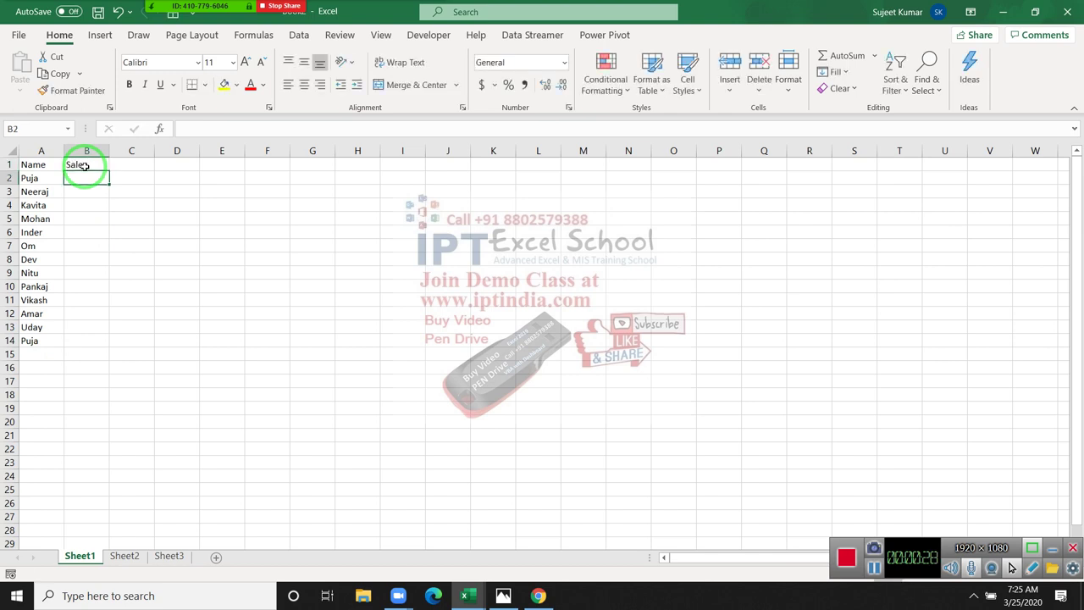
{"action": "type", "text": "=ra"}
{"action": "key", "text": "Down"}
{"action": "key", "text": "Down"}
{"action": "key", "text": "Tab"}
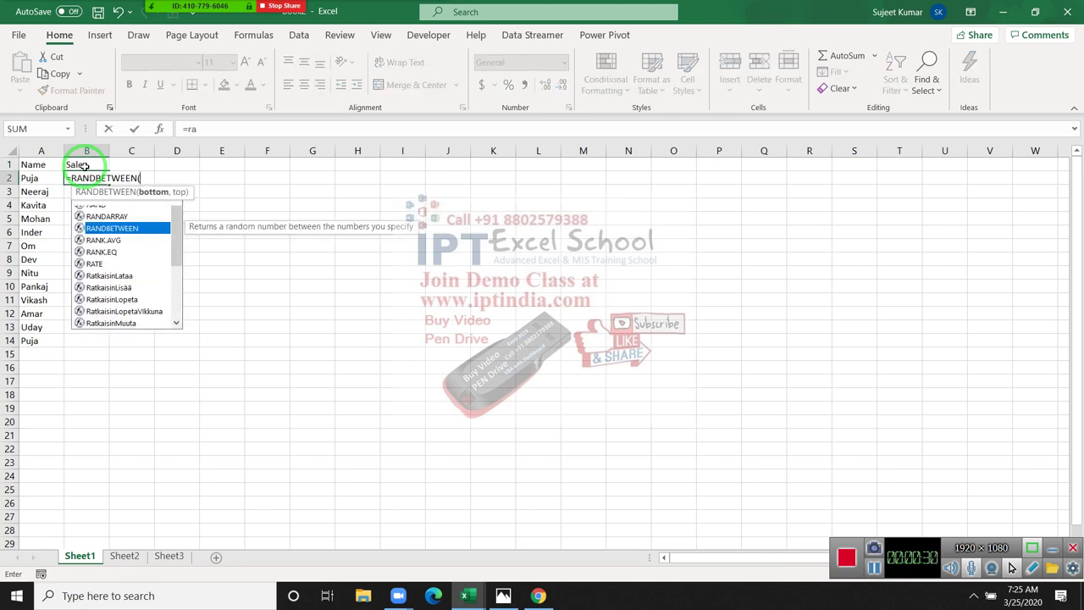
{"action": "type", "text": "10,90"}
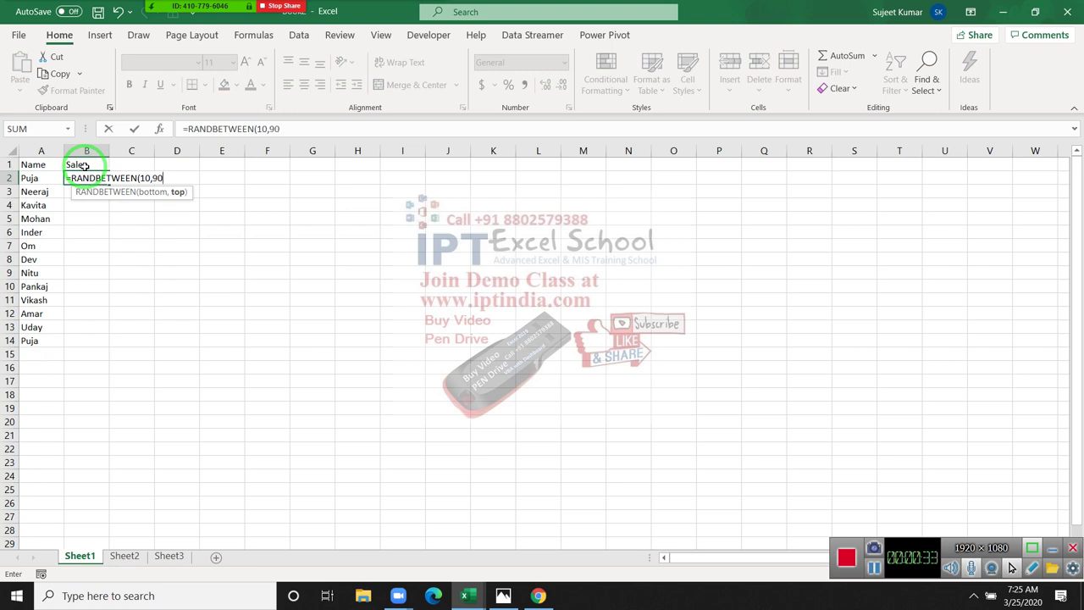
{"action": "key", "text": "Return"}
Step: Fill the RANDBETWEEN formula down through B14 and copy the sales numbers
{"action": "key", "text": "Left"}
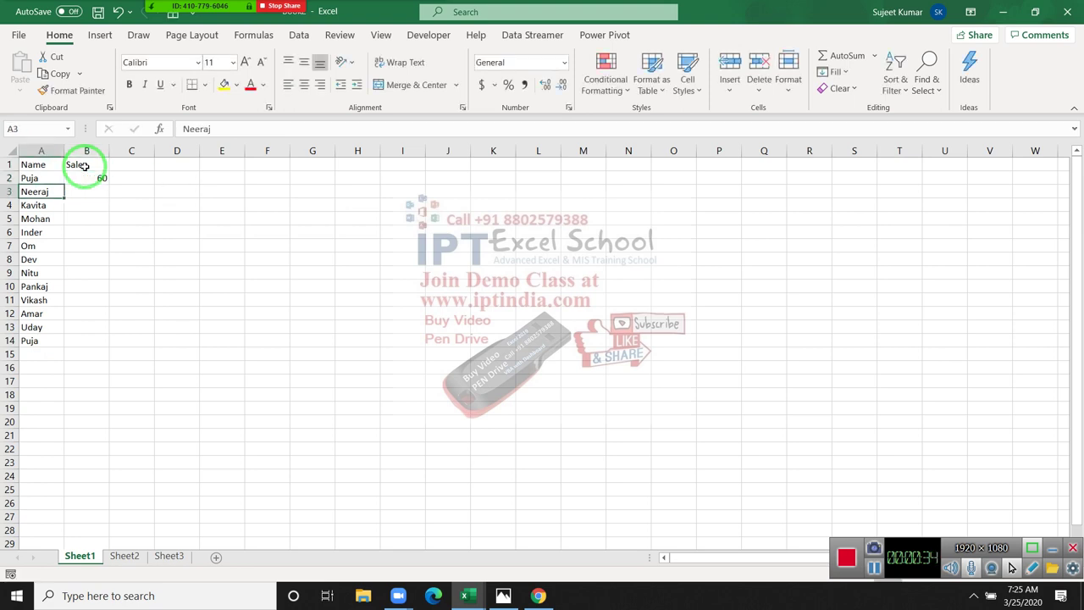
{"action": "key", "text": "ctrl+Down"}
{"action": "key", "text": "Right"}
{"action": "key", "text": "ctrl+shift+Up"}
{"action": "key", "text": "ctrl+d"}
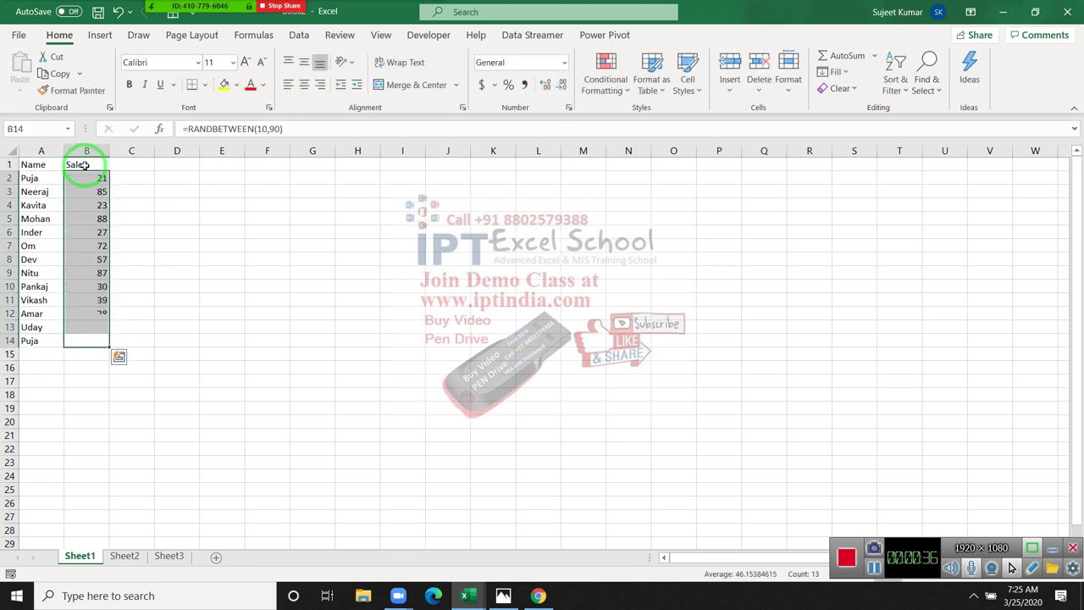
{"action": "key", "text": "ctrl+c"}
{"action": "left_click", "coordinate": [21, 93]}
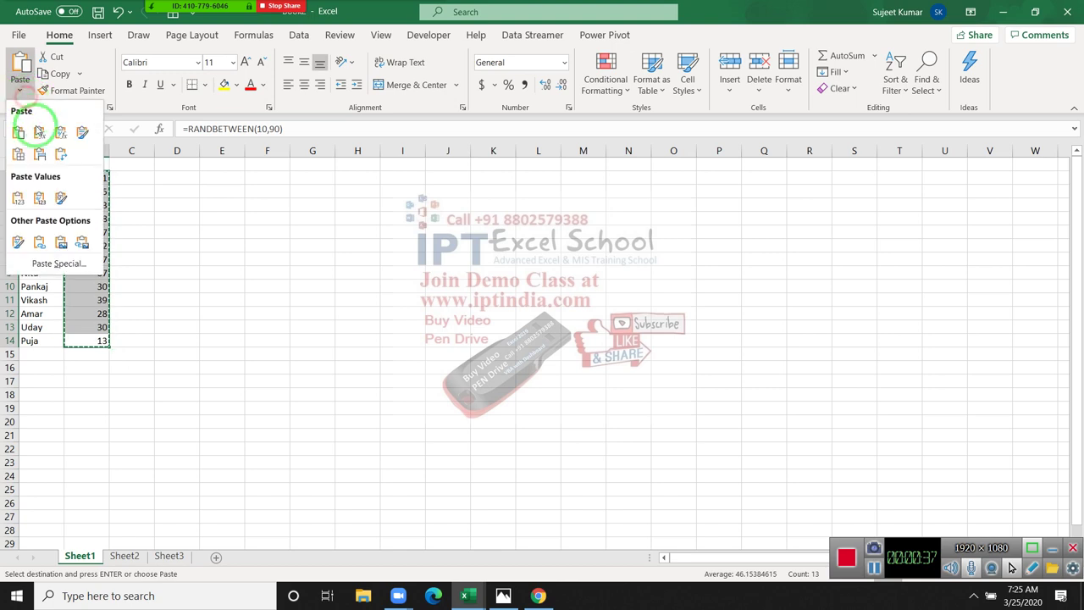
Step: Paste the sales as values, then cancel the copy and undo that paste
{"action": "left_click", "coordinate": [18, 198]}
{"action": "key", "text": "Escape"}
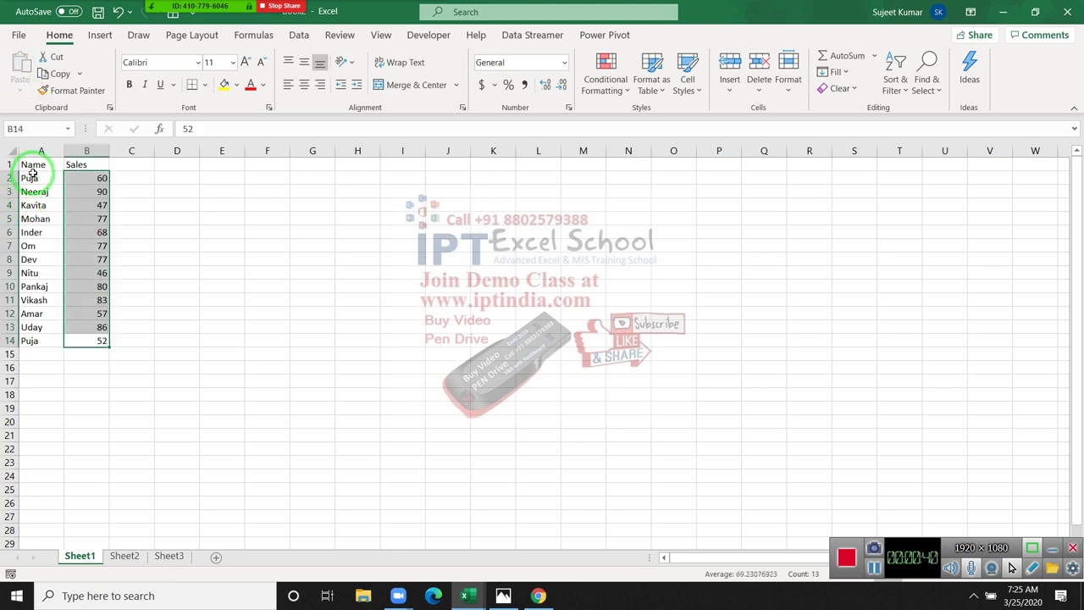
{"action": "key", "text": "ctrl+z"}
Step: Copy the Name and Sales table and paste it into Sheet2, Sheet3, and new Sheet4 and Sheet5
{"action": "left_click", "coordinate": [34, 165]}
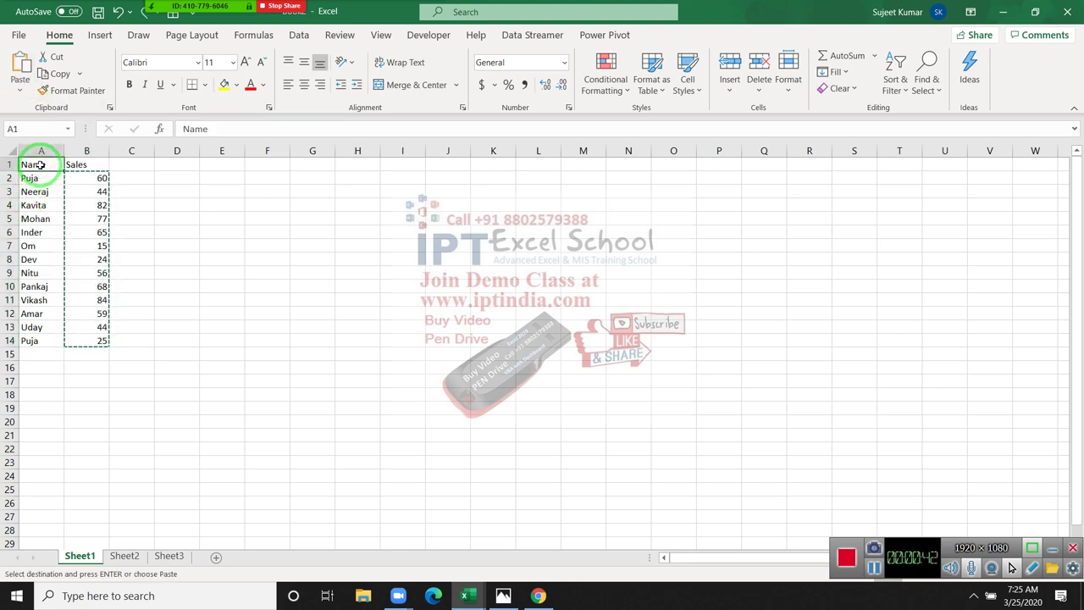
{"action": "key", "text": "ctrl+a"}
{"action": "key", "text": "ctrl+c"}
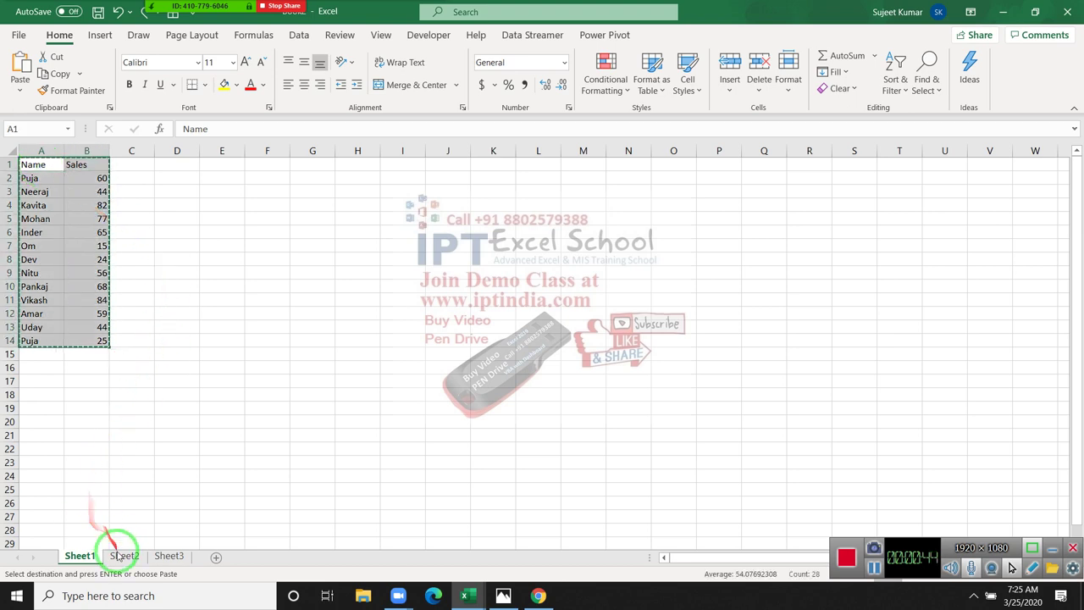
{"action": "left_click", "coordinate": [123, 556]}
{"action": "key", "text": "ctrl+v"}
{"action": "left_click", "coordinate": [170, 558]}
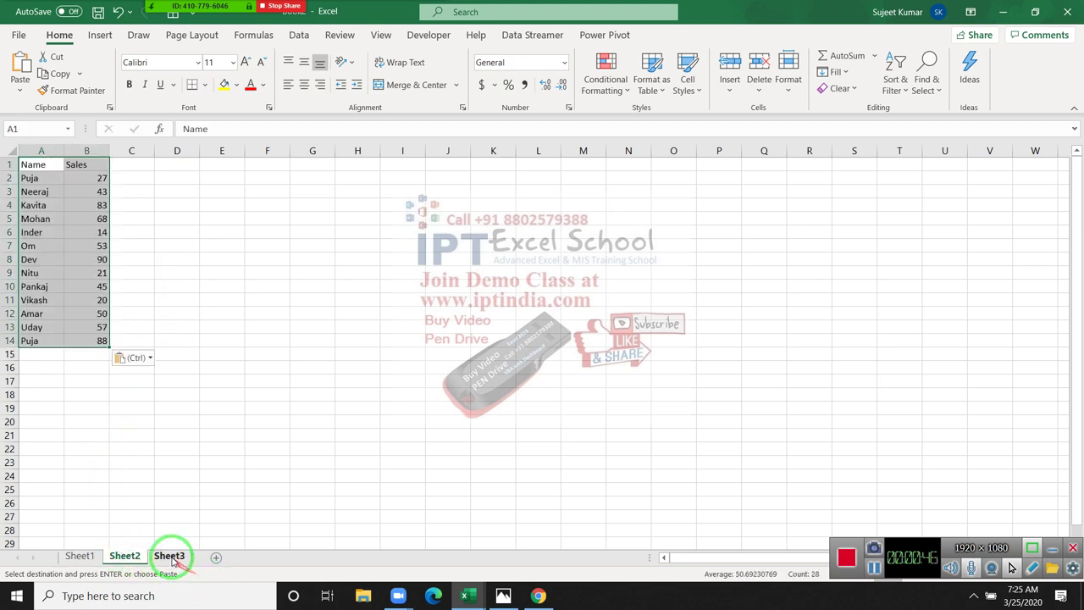
{"action": "key", "text": "ctrl+v"}
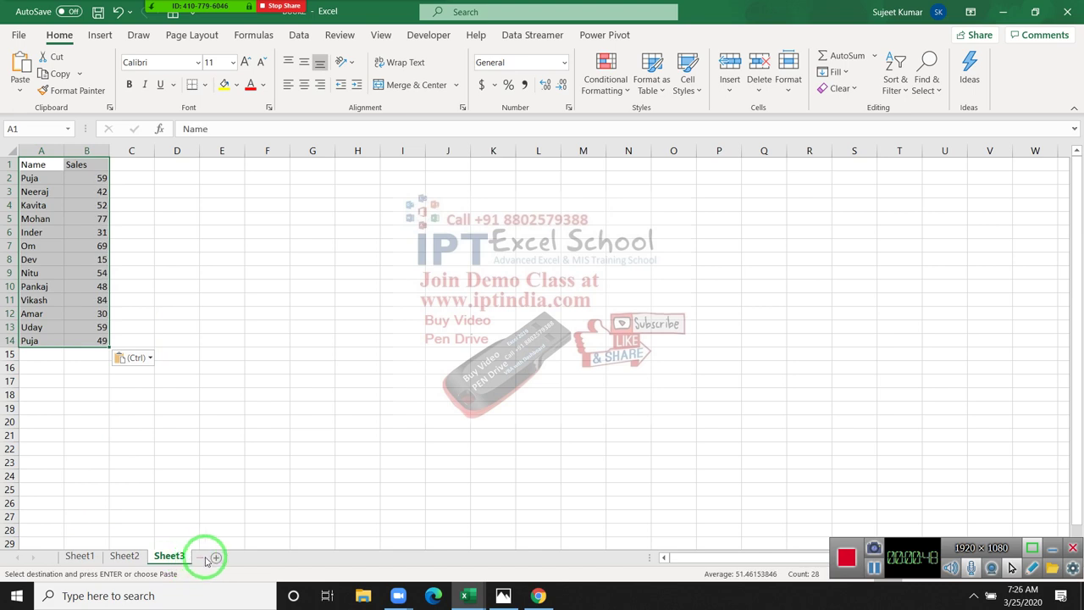
{"action": "left_click", "coordinate": [215, 558]}
{"action": "key", "text": "ctrl+v"}
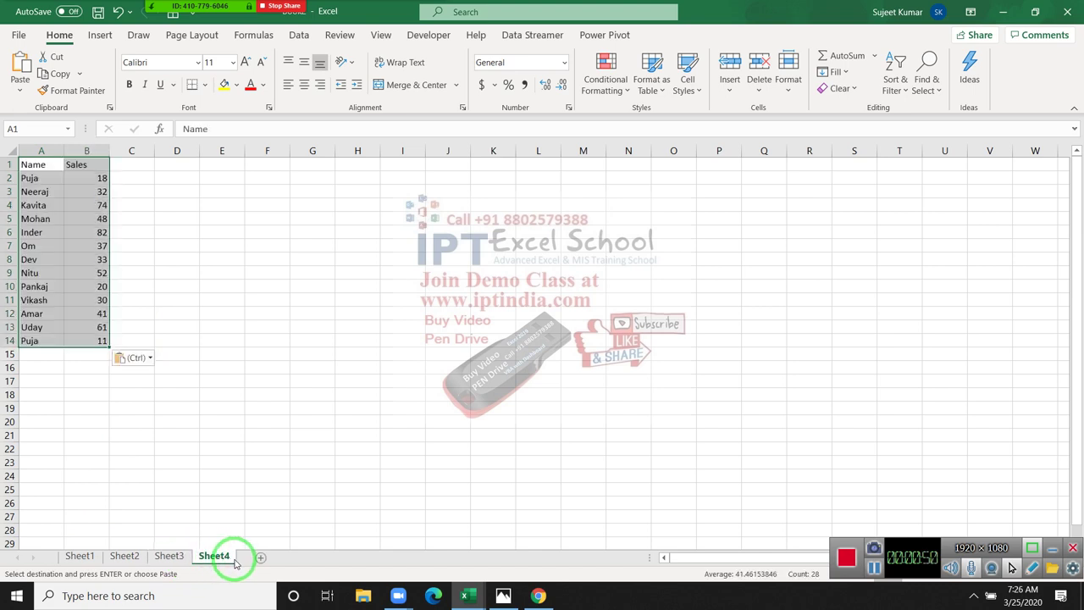
{"action": "left_click", "coordinate": [265, 560]}
{"action": "key", "text": "ctrl+v"}
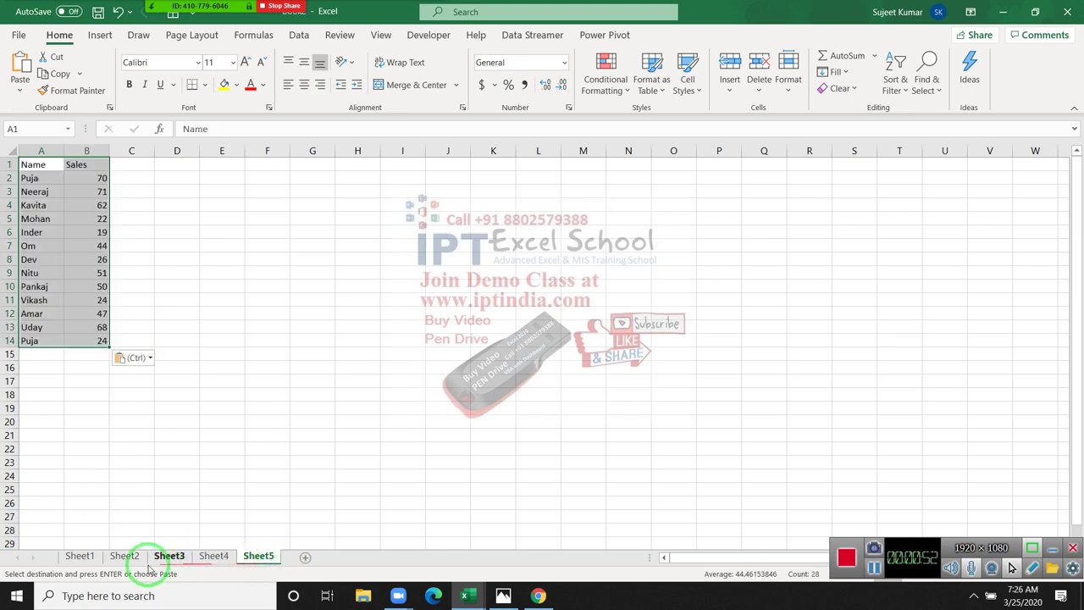
Step: Group Sheet1 through Sheet5 and paste the table as values into all of them
{"action": "left_click", "coordinate": [68, 559], "text": "shift"}
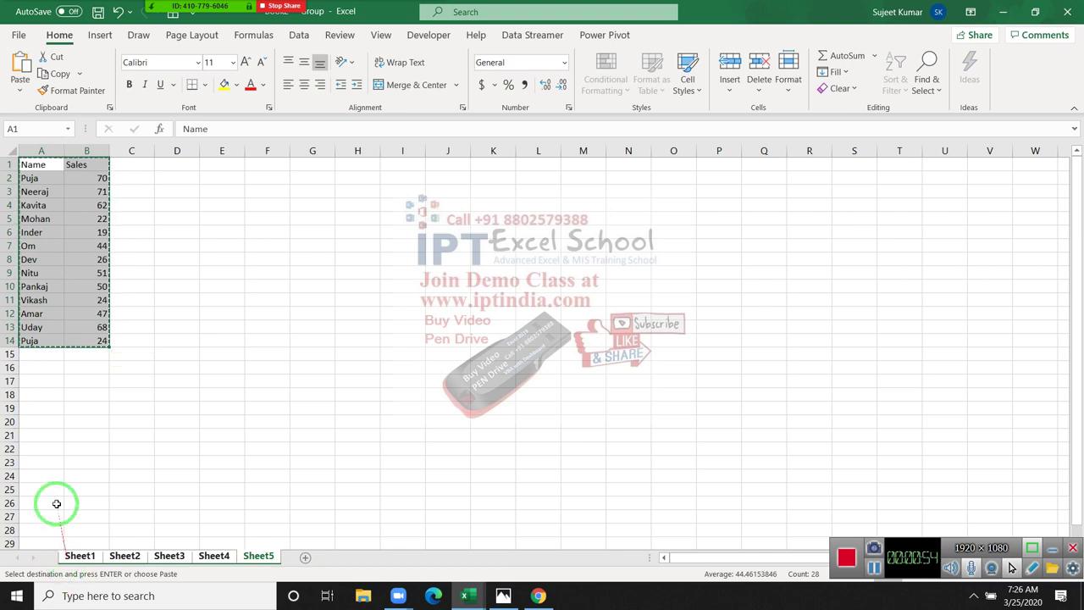
{"action": "left_click", "coordinate": [20, 90]}
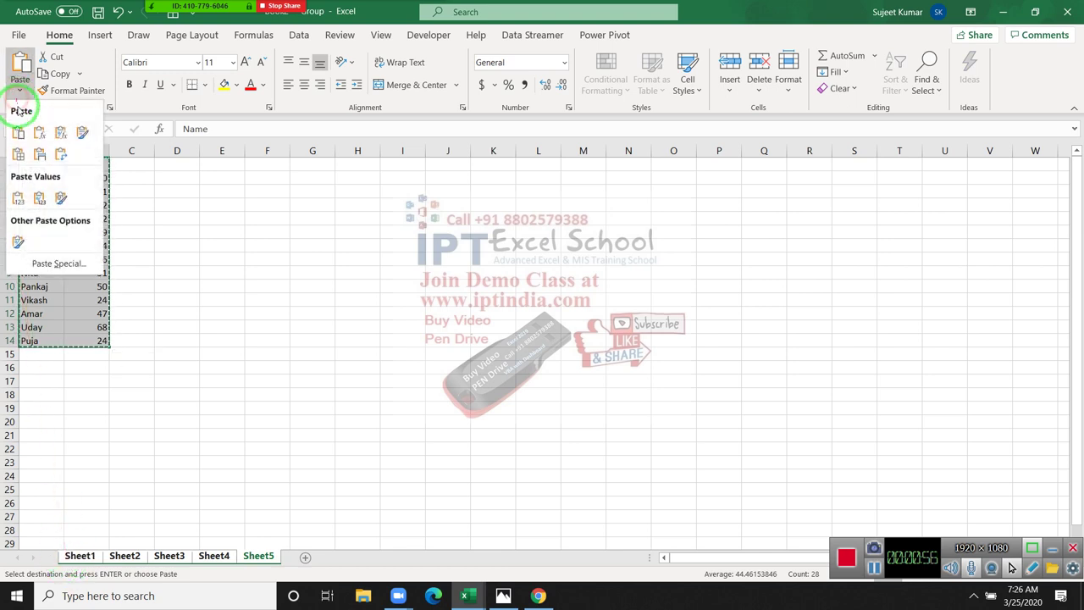
{"action": "left_click", "coordinate": [26, 200]}
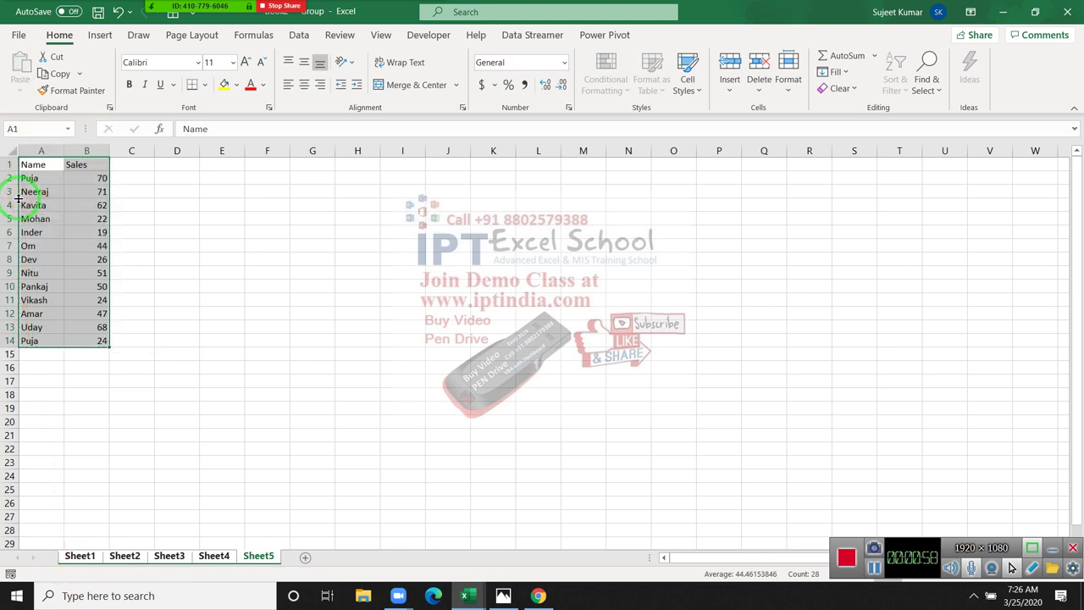
Step: Review the values on Sheet1 through Sheet4, then add a new empty Sheet6
{"action": "left_click", "coordinate": [124, 556]}
{"action": "left_click", "coordinate": [170, 556]}
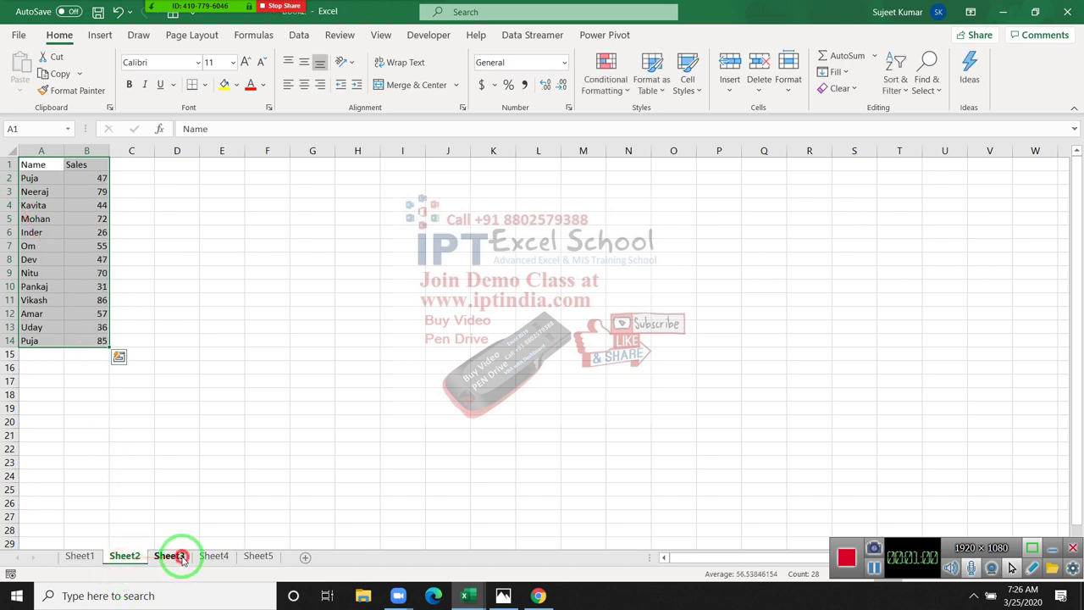
{"action": "left_click", "coordinate": [213, 556]}
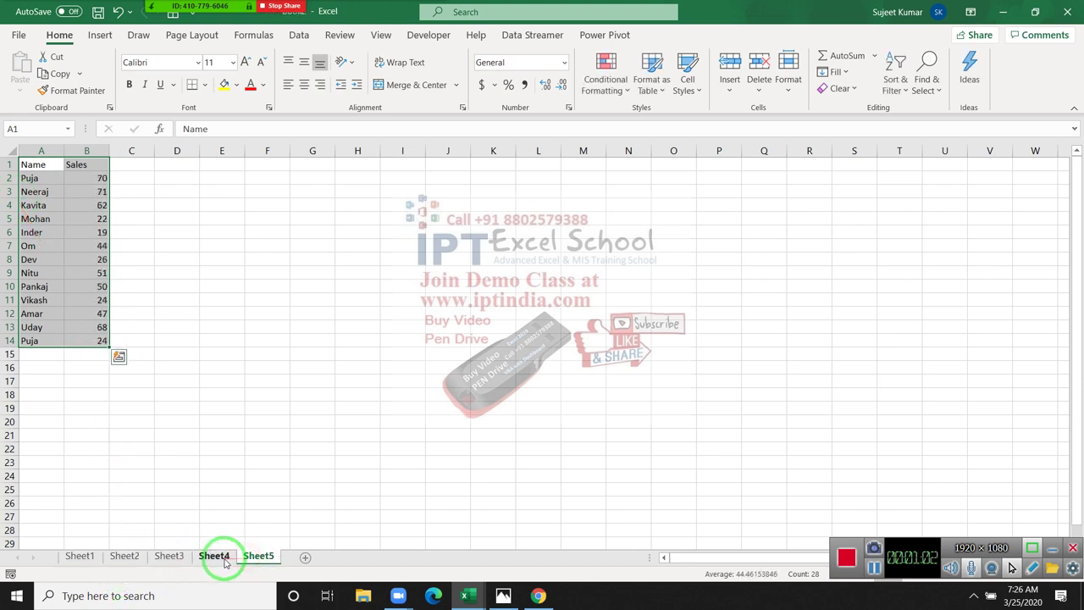
{"action": "left_click", "coordinate": [170, 557]}
{"action": "left_click", "coordinate": [123, 557]}
{"action": "left_click", "coordinate": [82, 556]}
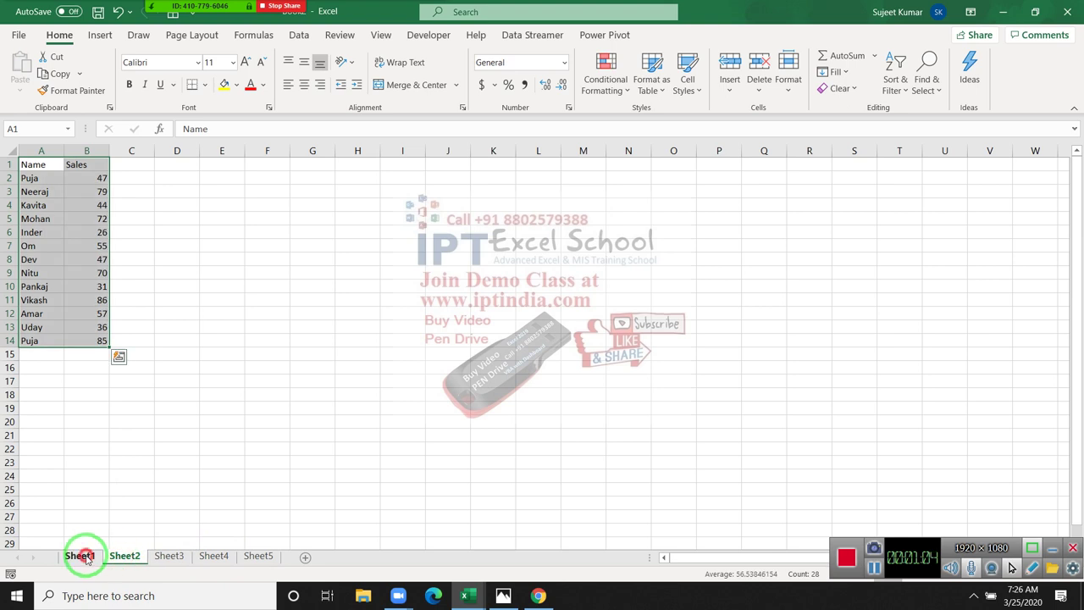
{"action": "left_click", "coordinate": [307, 558]}
{"action": "left_click", "coordinate": [307, 559]}
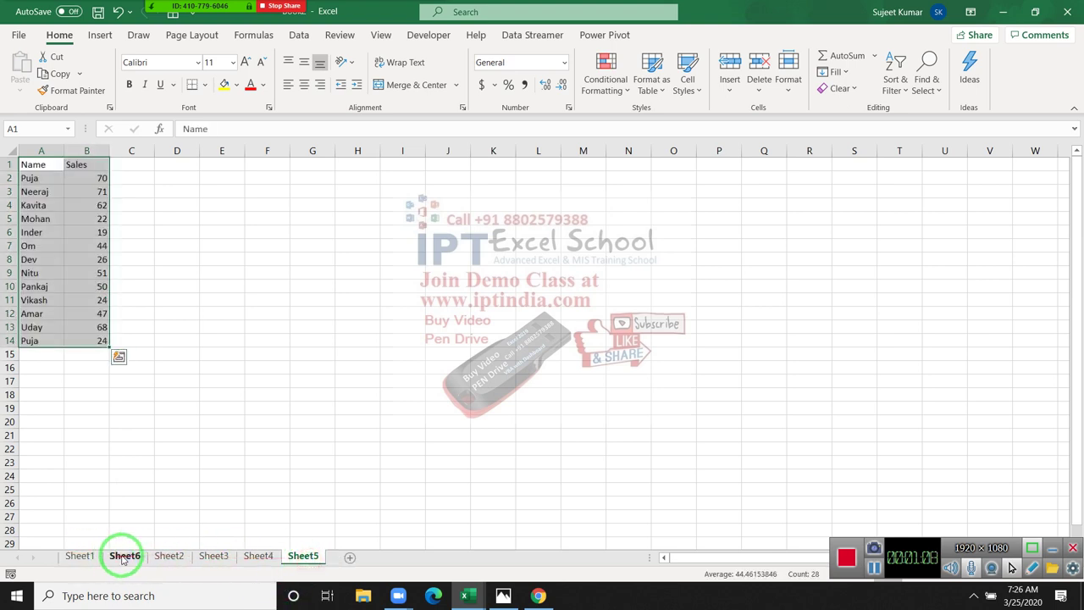
Step: Move the new sheet to the end and rename it Data
{"action": "mouse_move", "coordinate": [125, 556]}
{"action": "left_mouse_down"}
{"action": "mouse_move", "coordinate": [220, 518]}
{"action": "mouse_move", "coordinate": [303, 556]}
{"action": "left_mouse_up"}
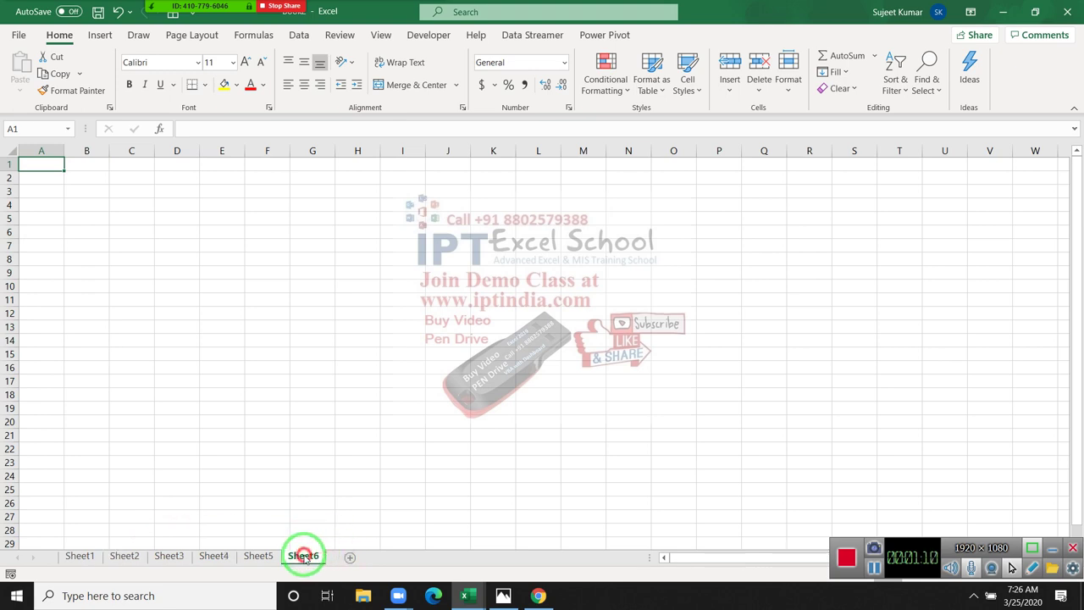
{"action": "double_click", "coordinate": [303, 556]}
{"action": "type", "text": "Data"}
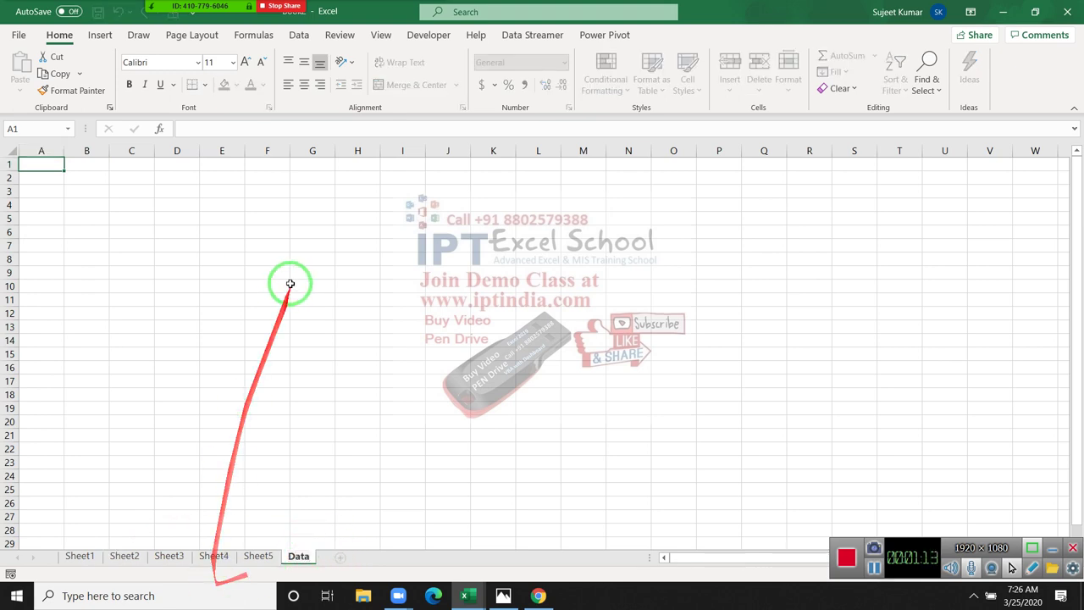
{"action": "left_click", "coordinate": [258, 338]}
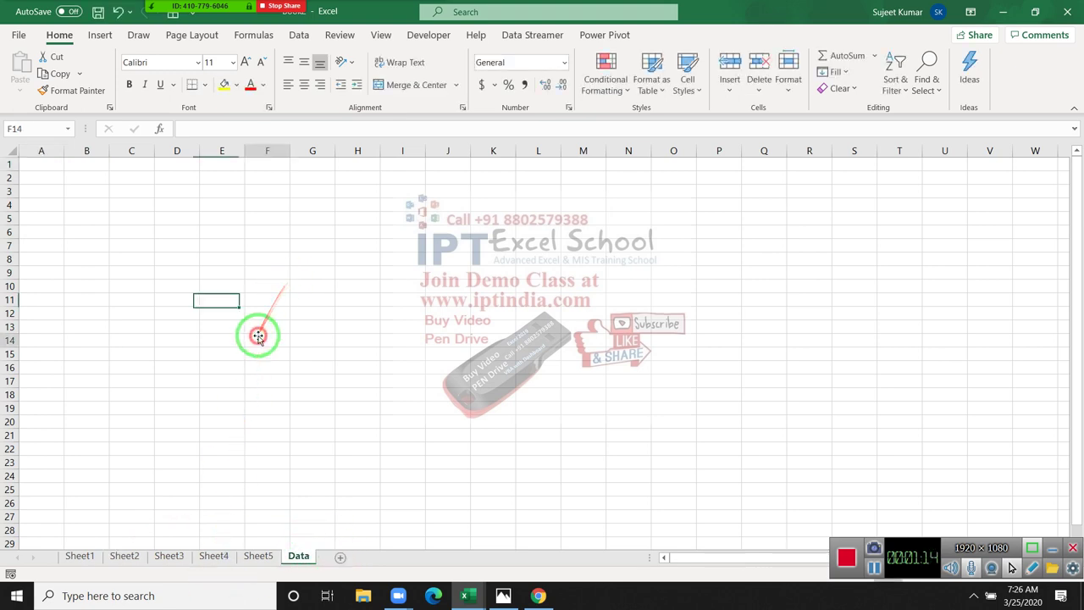
Step: Paste Sheet1's table into Data at A1 and Sheet2's table at A15
{"action": "left_click", "coordinate": [80, 557]}
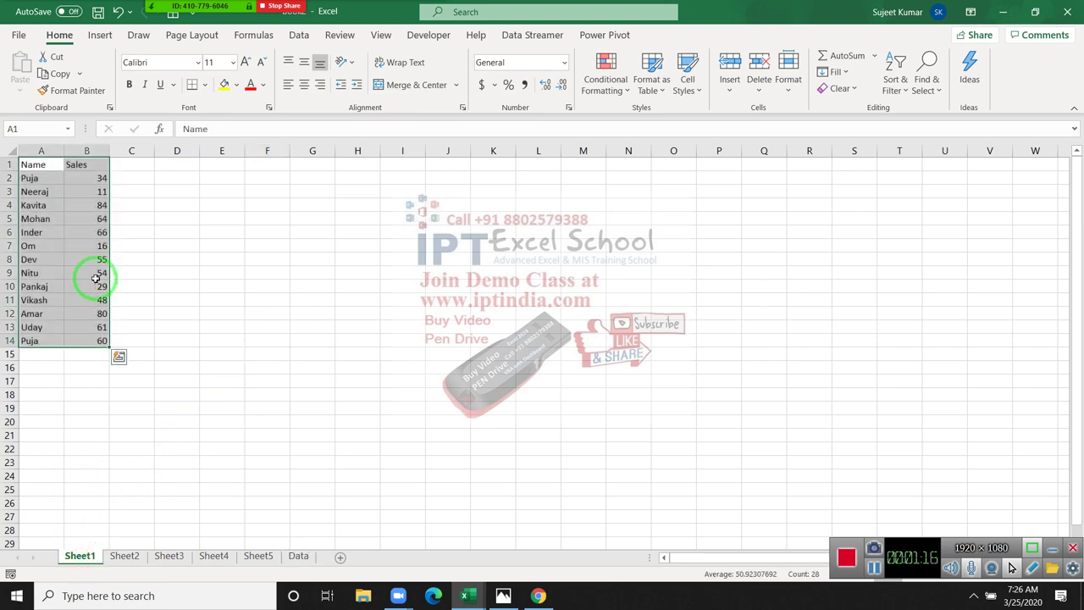
{"action": "key", "text": "ctrl+c"}
{"action": "left_click", "coordinate": [301, 557]}
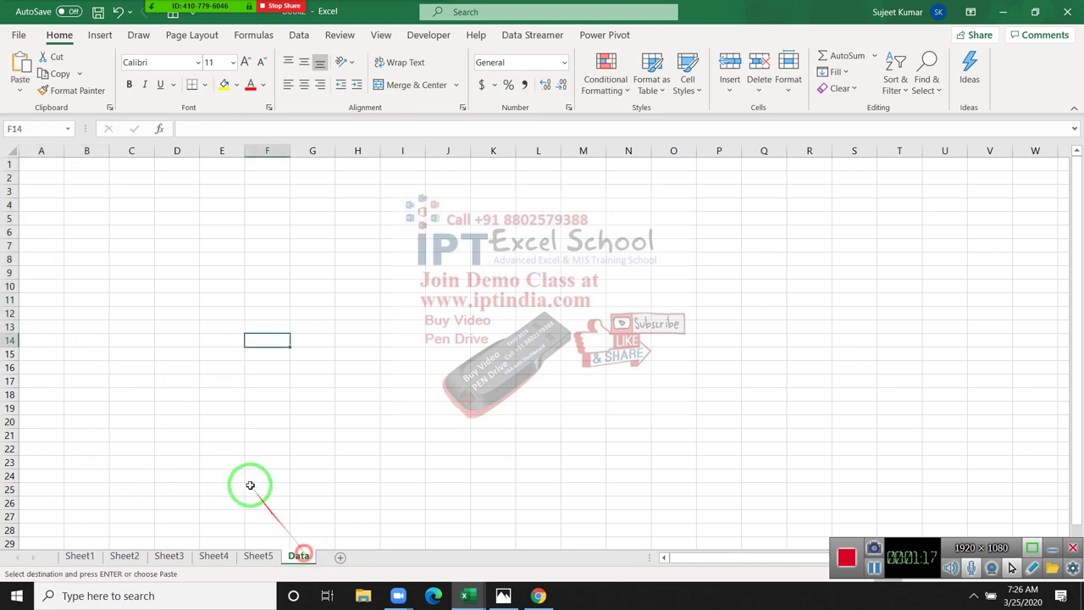
{"action": "left_click", "coordinate": [31, 172]}
{"action": "key", "text": "ctrl+v"}
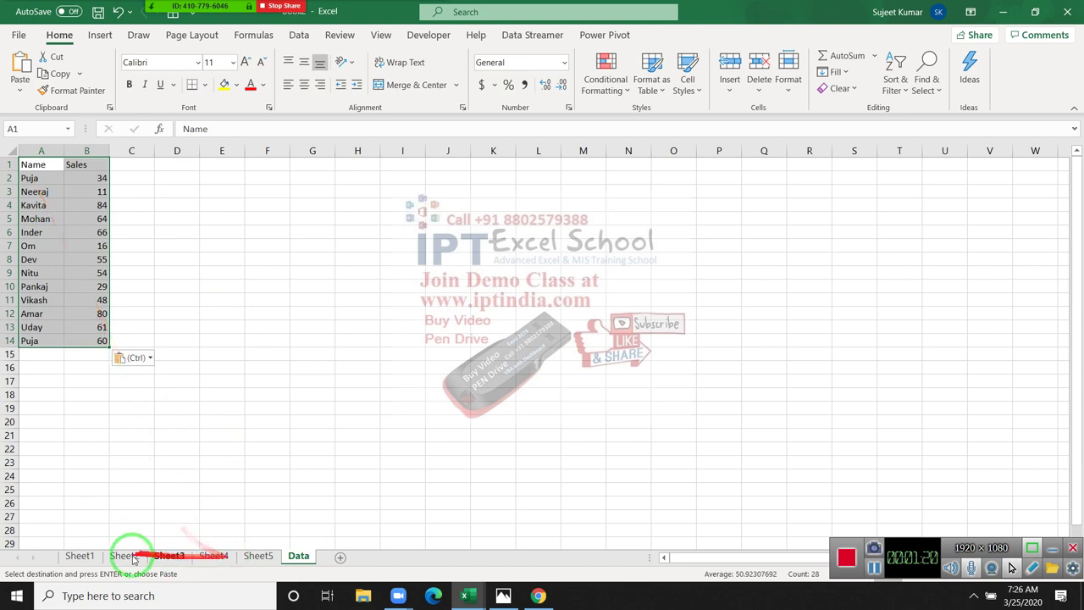
{"action": "left_click", "coordinate": [125, 556]}
{"action": "left_click", "coordinate": [298, 556]}
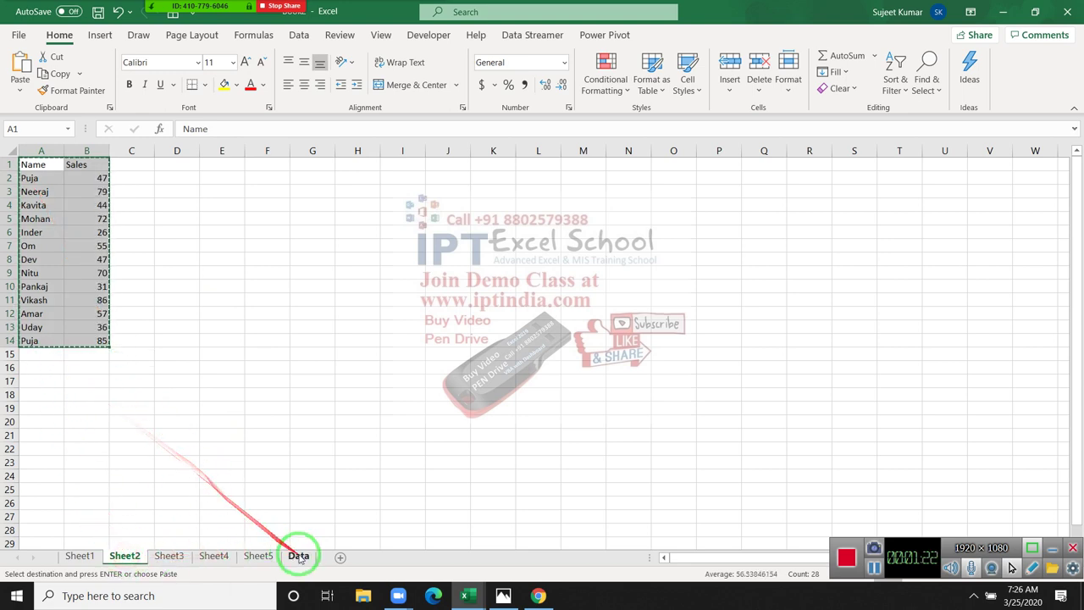
{"action": "left_click", "coordinate": [37, 356]}
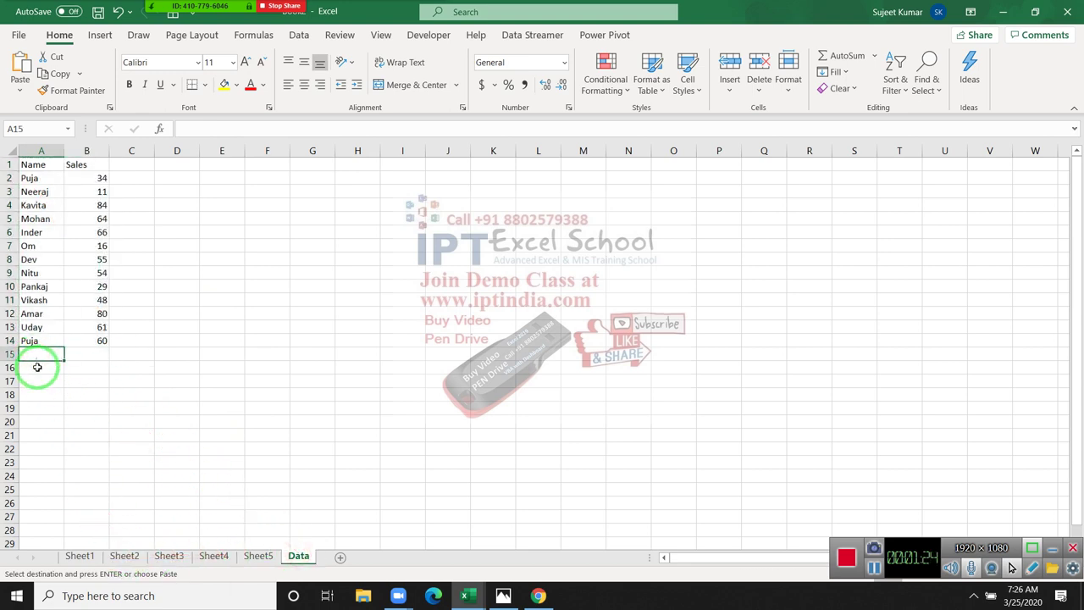
{"action": "key", "text": "ctrl+v"}
Step: Paste Sheet3's table at A29, then undo all the stacked pastes
{"action": "left_click", "coordinate": [170, 556]}
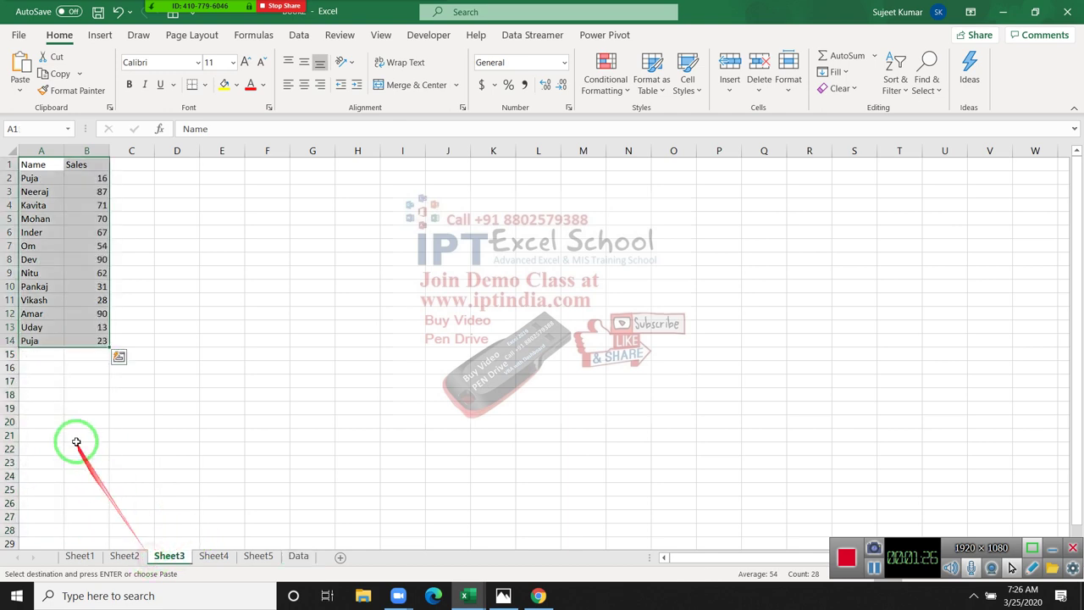
{"action": "left_click", "coordinate": [299, 556]}
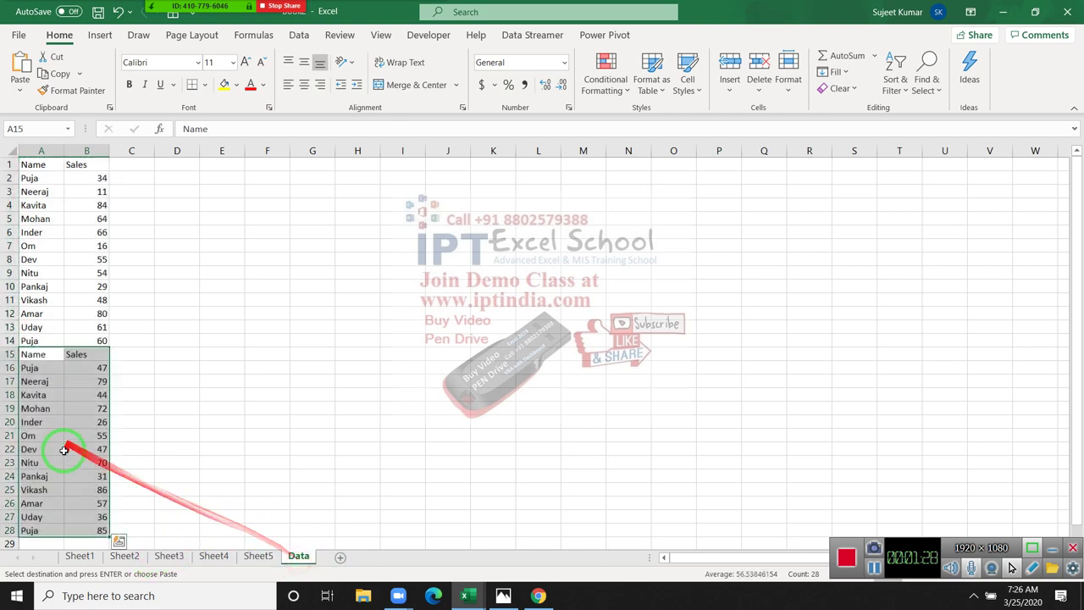
{"action": "scroll", "coordinate": [60, 457], "scroll_direction": "down", "scroll_amount": 2}
{"action": "left_click", "coordinate": [40, 468]}
{"action": "key", "text": "ctrl+v"}
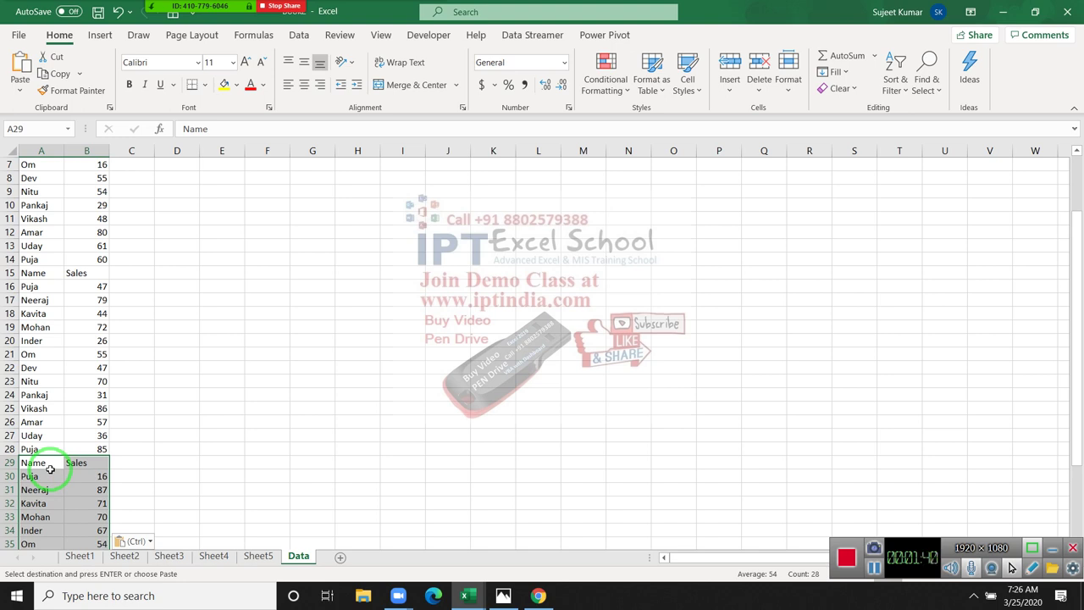
{"action": "key", "text": "ctrl+z"}
{"action": "key", "text": "ctrl+z"}
{"action": "key", "text": "ctrl+z"}
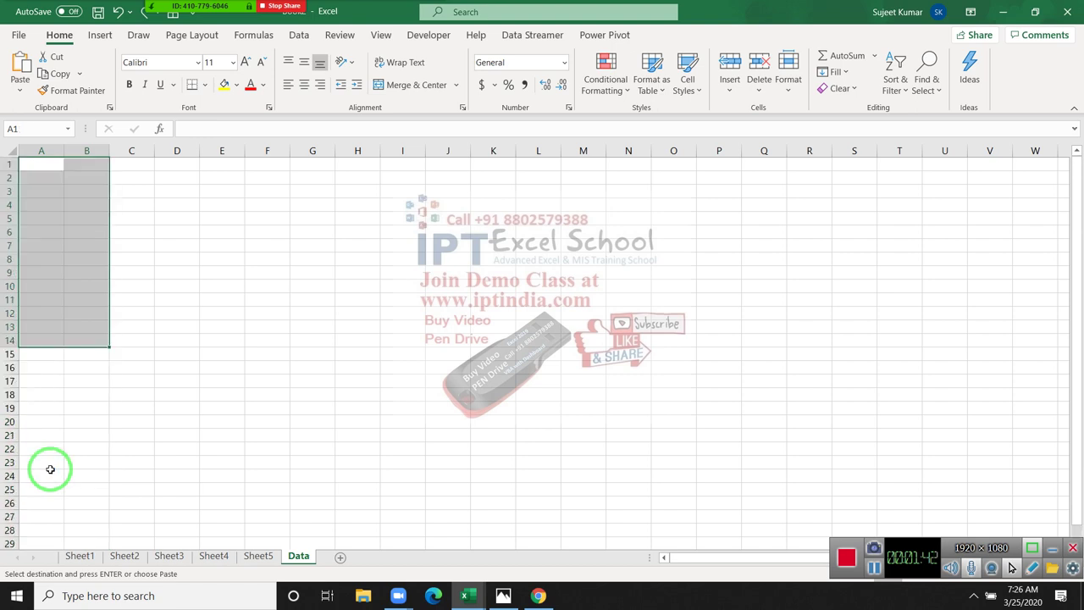
Step: Cancel the copy marquee, deselect the emptied range, and return to Sheet1's Name/Sales table
{"action": "key", "text": "Escape"}
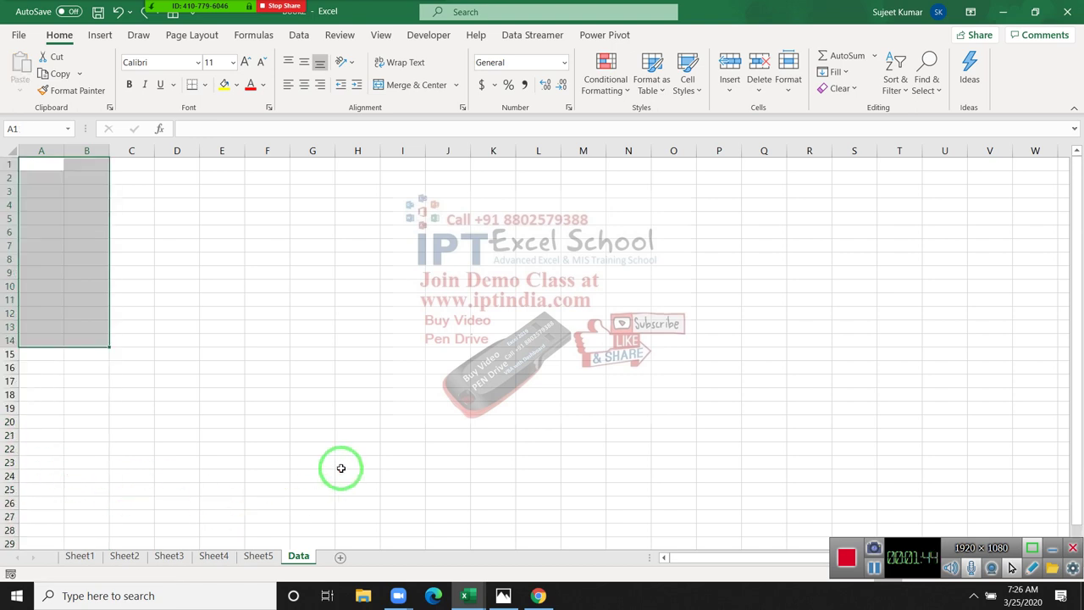
{"action": "left_click", "coordinate": [298, 380]}
{"action": "left_click", "coordinate": [76, 557]}
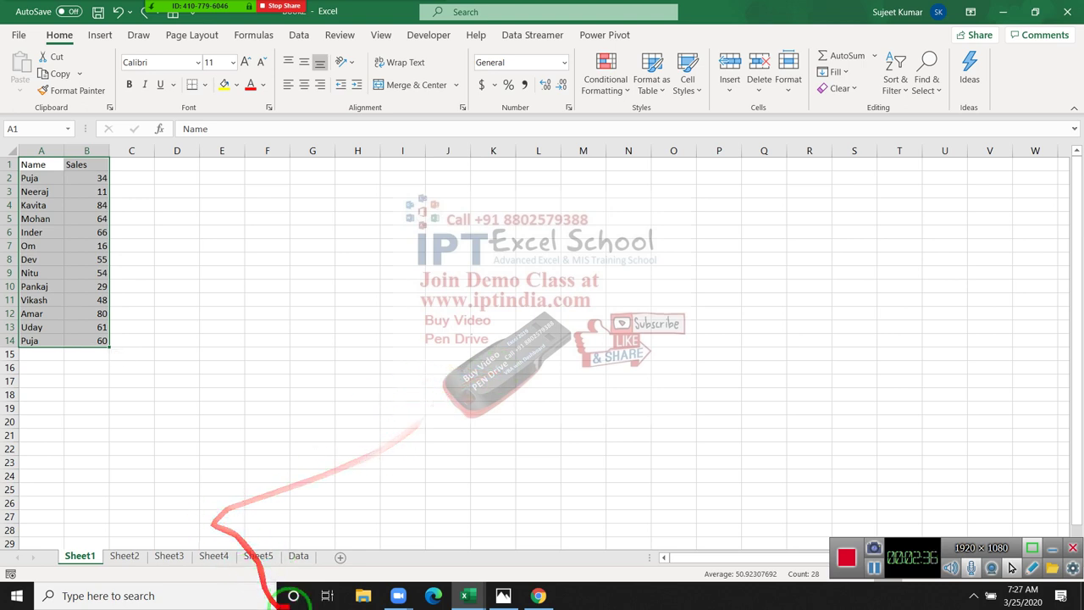
{"action": "left_click", "coordinate": [105, 5]}
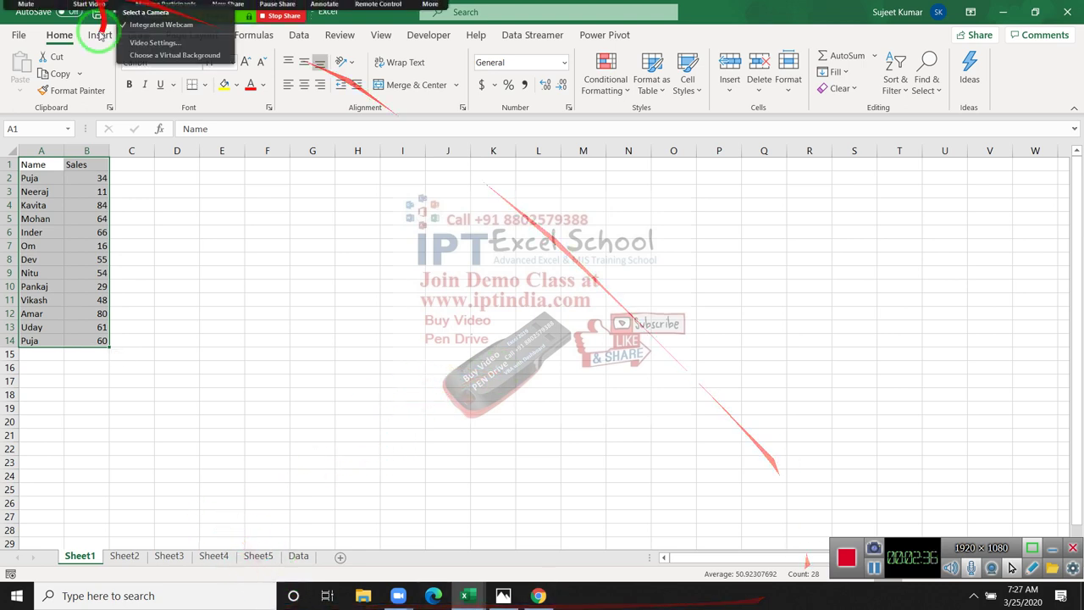
Step: Open the Clipboard pane and copy the A1:B14 table from each of Sheet1 through Sheet5
{"action": "left_click", "coordinate": [110, 106]}
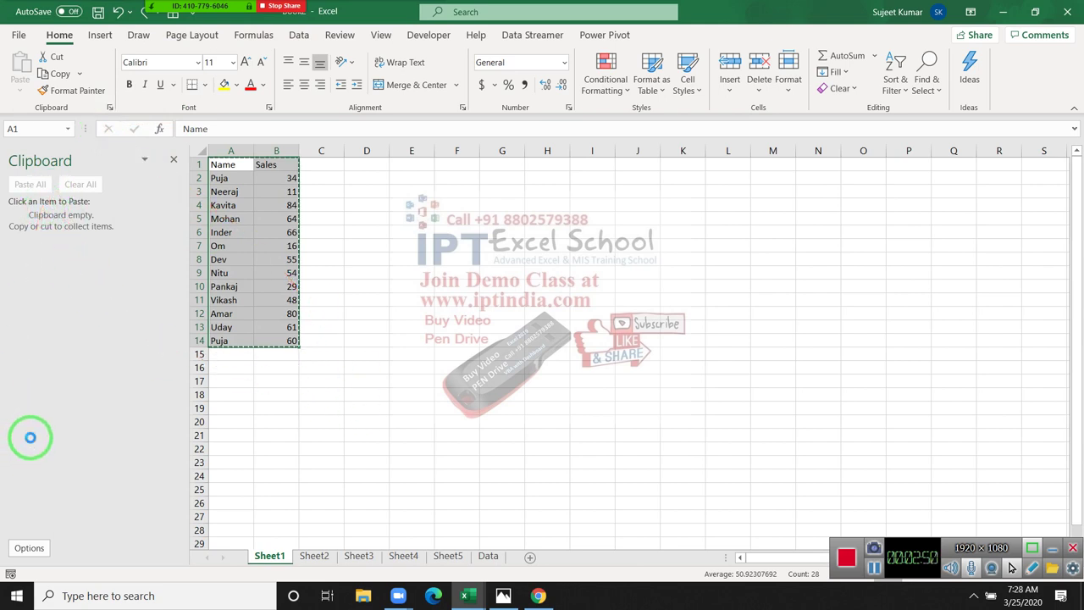
{"action": "key", "text": "ctrl+c"}
{"action": "left_click", "coordinate": [314, 556]}
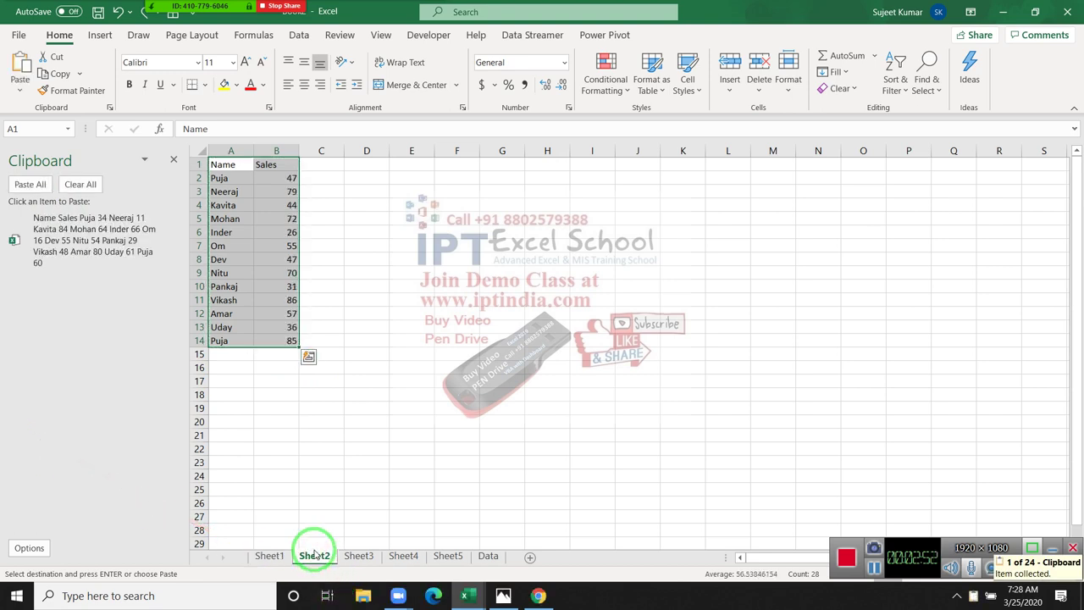
{"action": "key", "text": "ctrl+c"}
{"action": "left_click", "coordinate": [355, 557]}
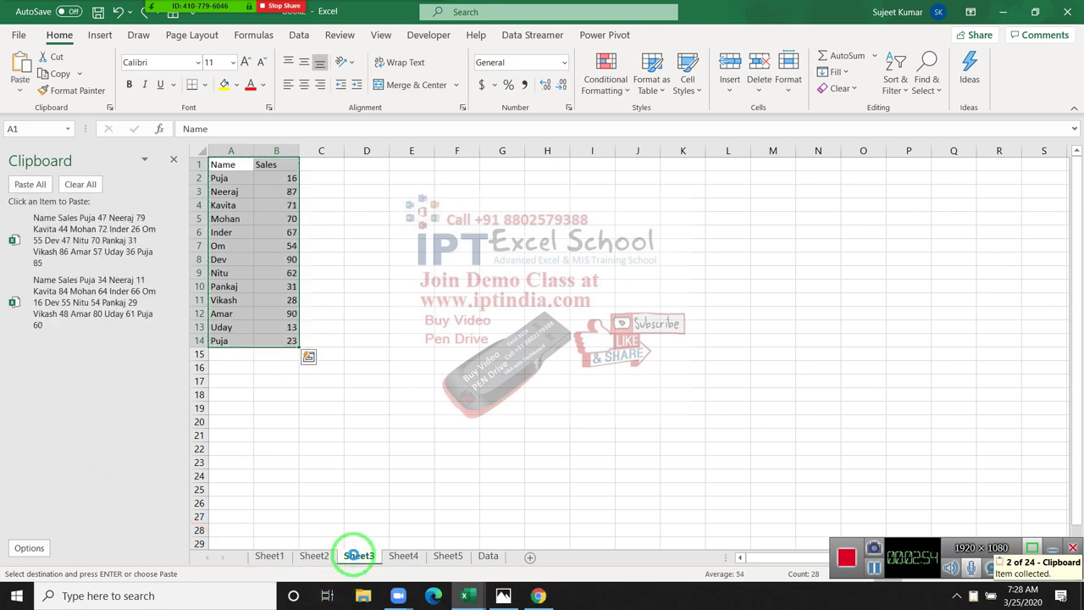
{"action": "key", "text": "ctrl+c"}
{"action": "left_click", "coordinate": [401, 557]}
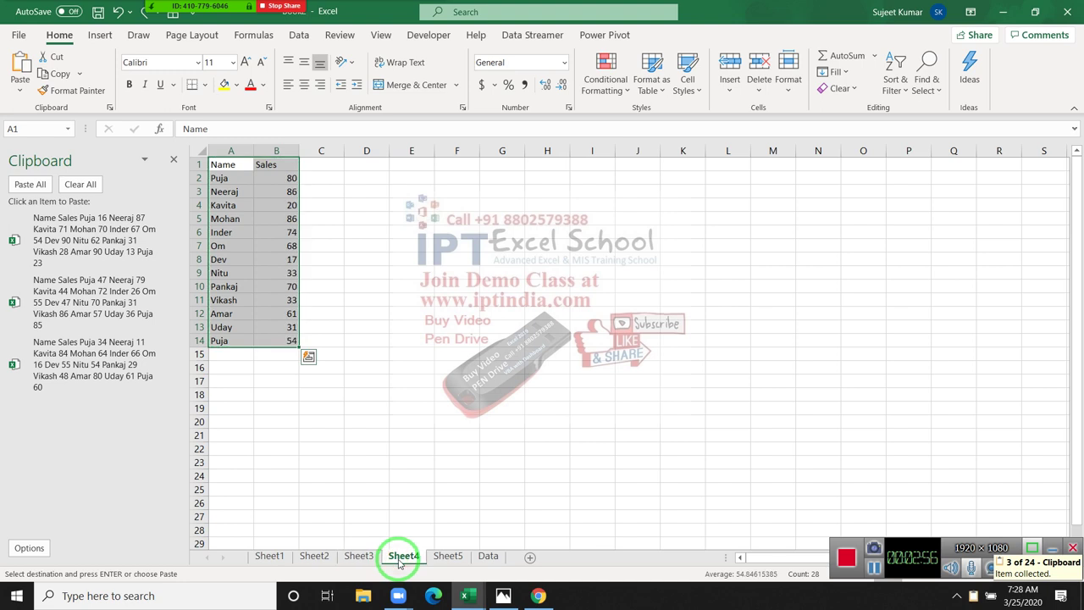
{"action": "key", "text": "ctrl+c"}
{"action": "left_click", "coordinate": [436, 558]}
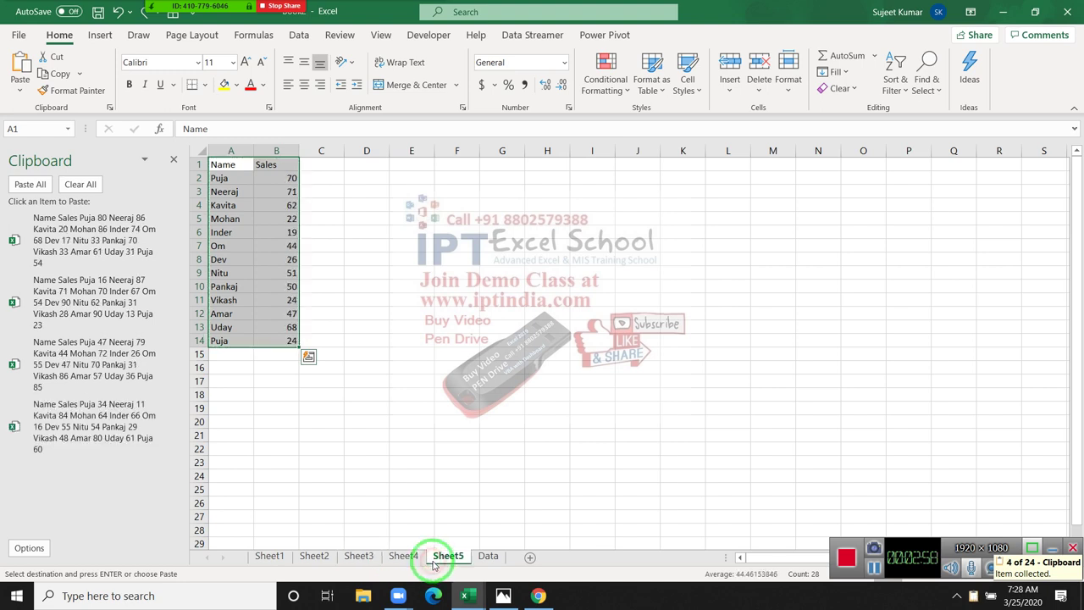
{"action": "key", "text": "ctrl+c"}
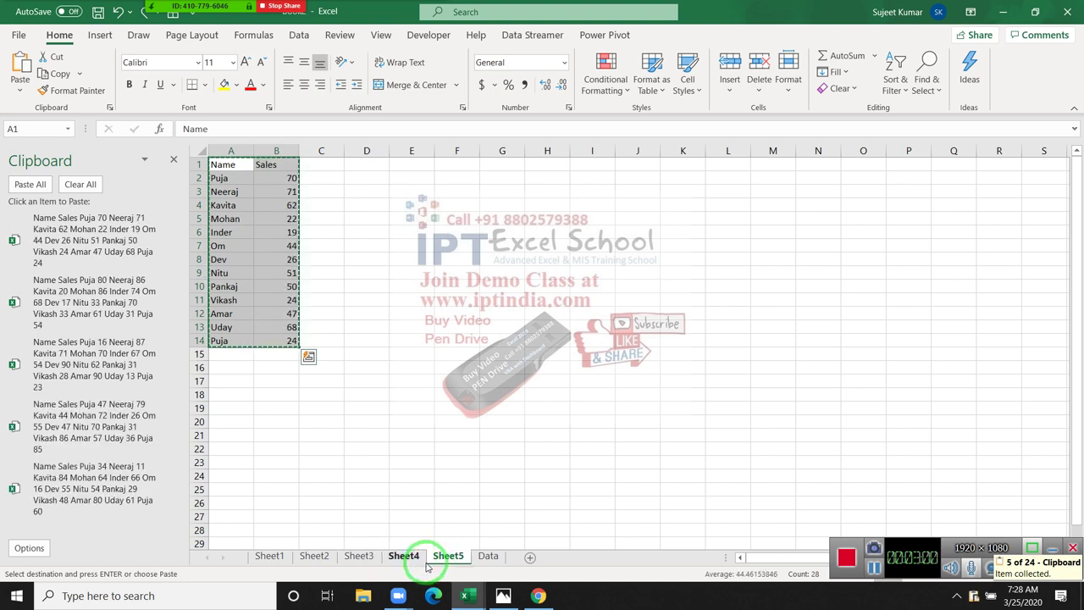
Step: Step back through Sheet4, Sheet3 and Sheet2, then show the empty Data sheet
{"action": "left_click", "coordinate": [407, 559]}
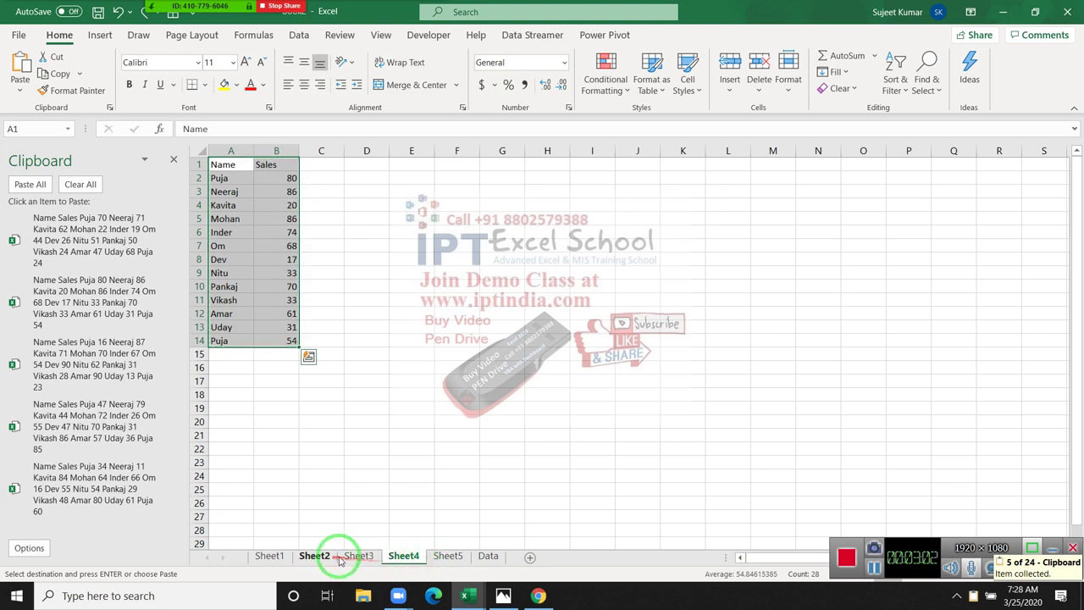
{"action": "left_click", "coordinate": [357, 559]}
{"action": "left_click", "coordinate": [314, 557]}
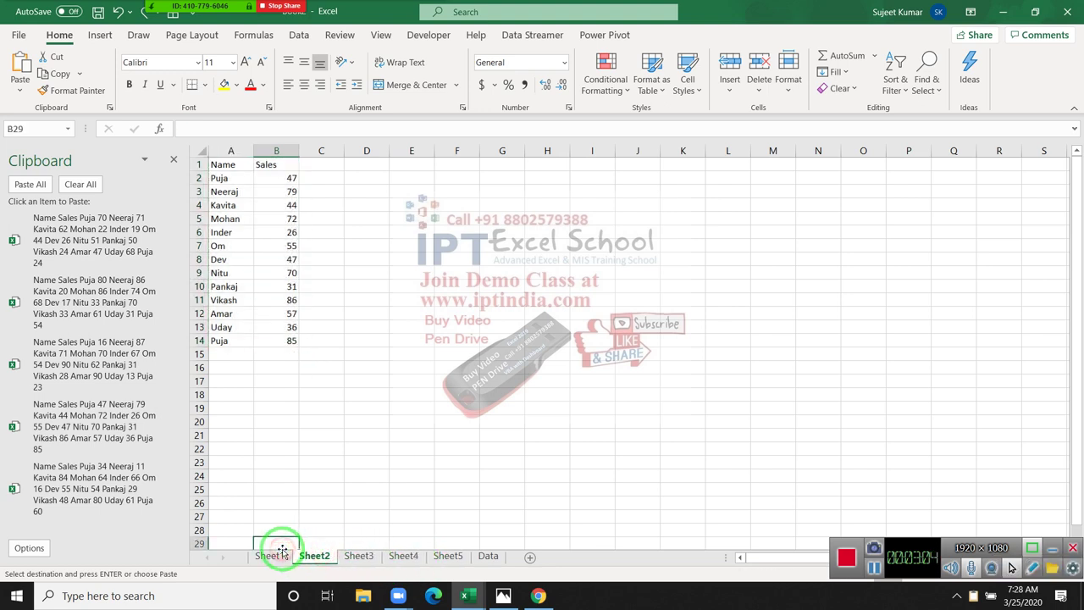
{"action": "left_click", "coordinate": [488, 556]}
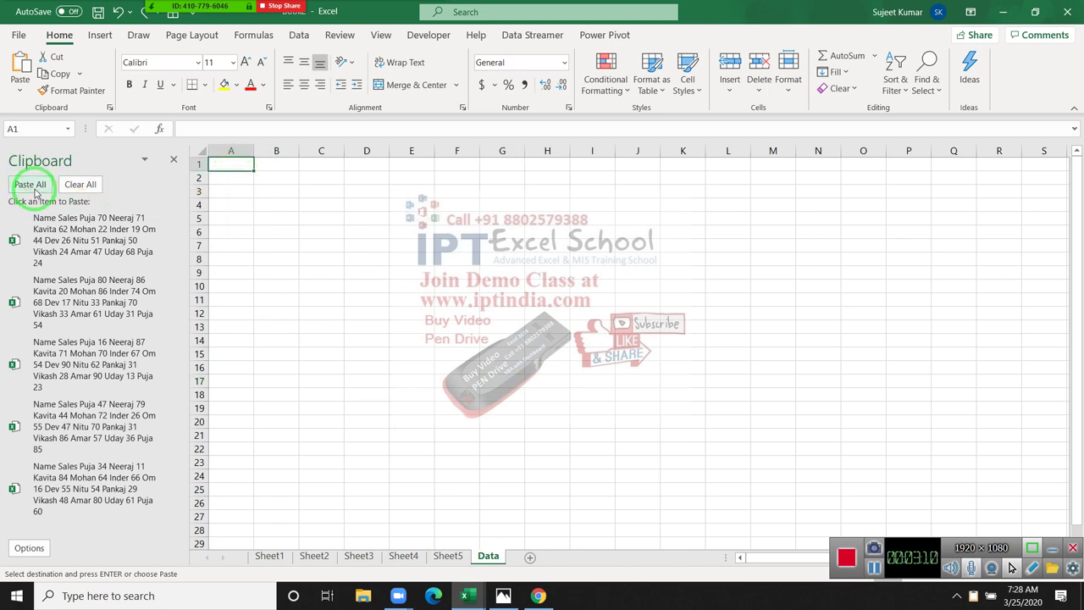
Step: Paste All five clipboard tables into Data at A1, stacking them in A1:B70
{"action": "left_click", "coordinate": [35, 188]}
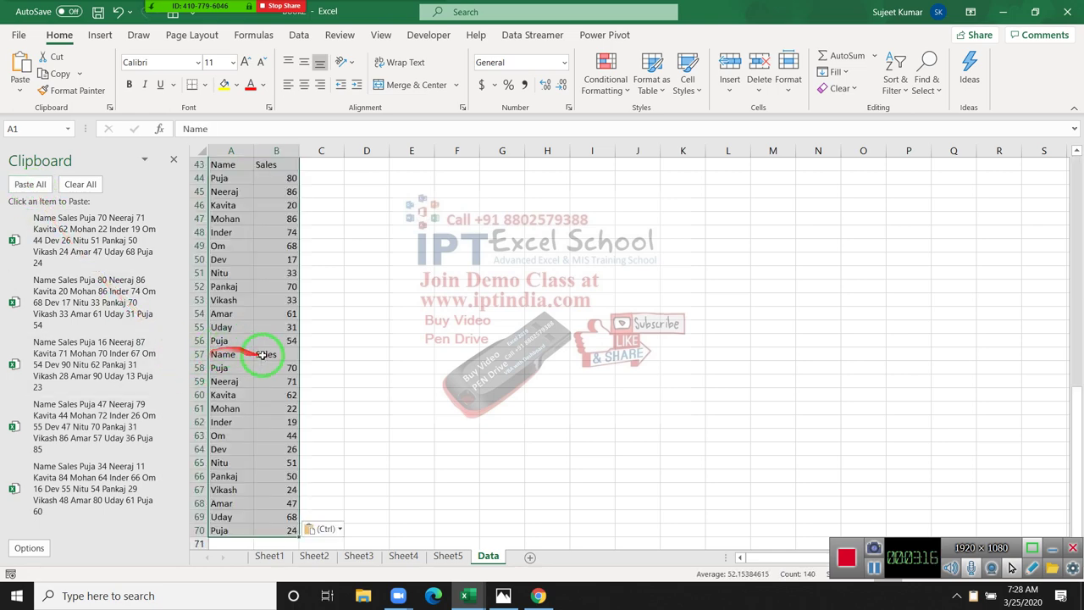
{"action": "scroll", "coordinate": [263, 356], "scroll_direction": "down", "scroll_amount": 5}
{"action": "scroll", "coordinate": [263, 357], "scroll_direction": "up", "scroll_amount": 5}
{"action": "scroll", "coordinate": [264, 357], "scroll_direction": "up", "scroll_amount": 7}
{"action": "scroll", "coordinate": [263, 357], "scroll_direction": "up", "scroll_amount": 6}
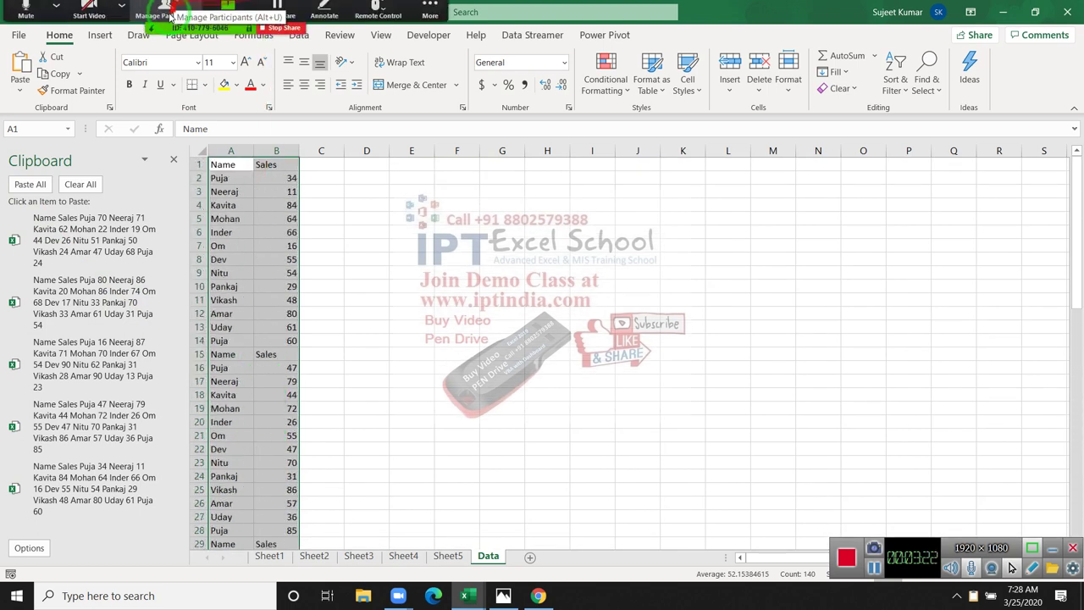
{"action": "left_click", "coordinate": [166, 19]}
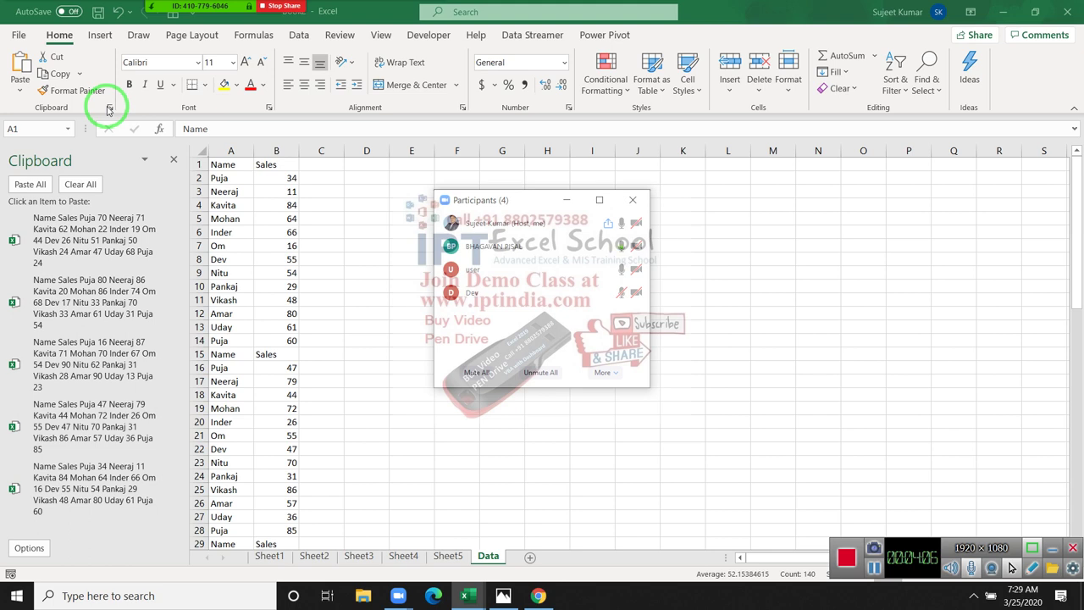
{"action": "left_click", "coordinate": [636, 201]}
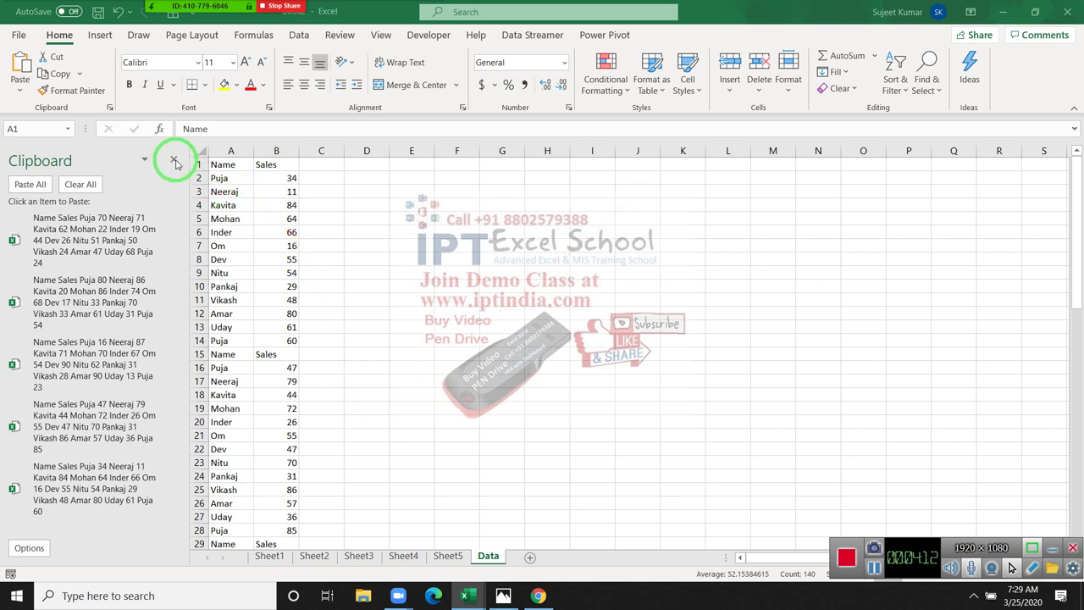
Step: Paste the collected data at A1, then delete everything in columns A:B and close the Clipboard pane
{"action": "key", "text": "ctrl+v"}
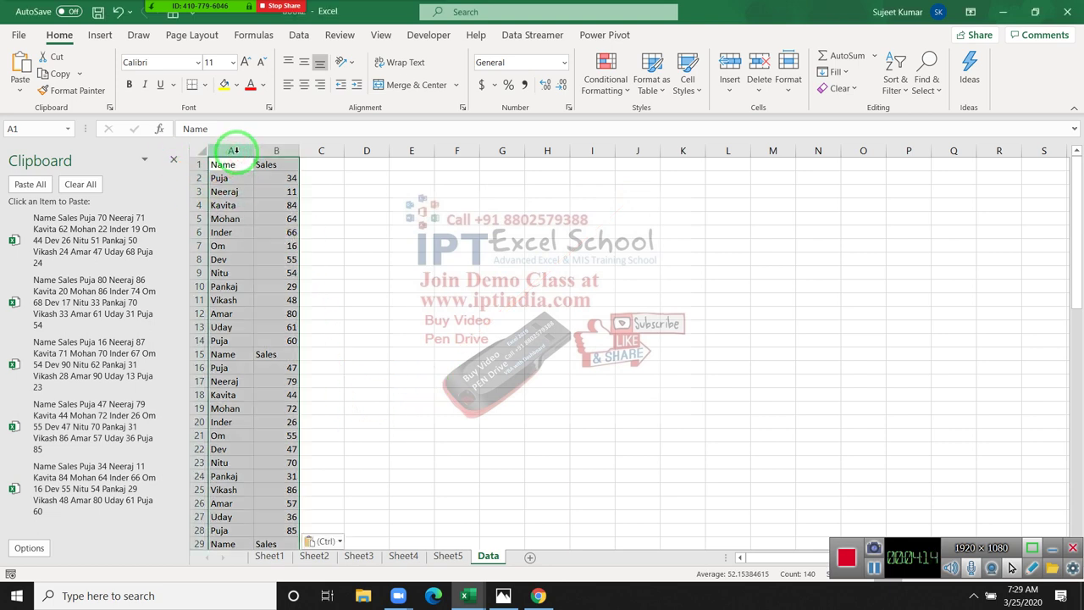
{"action": "mouse_move", "coordinate": [480, 593]}
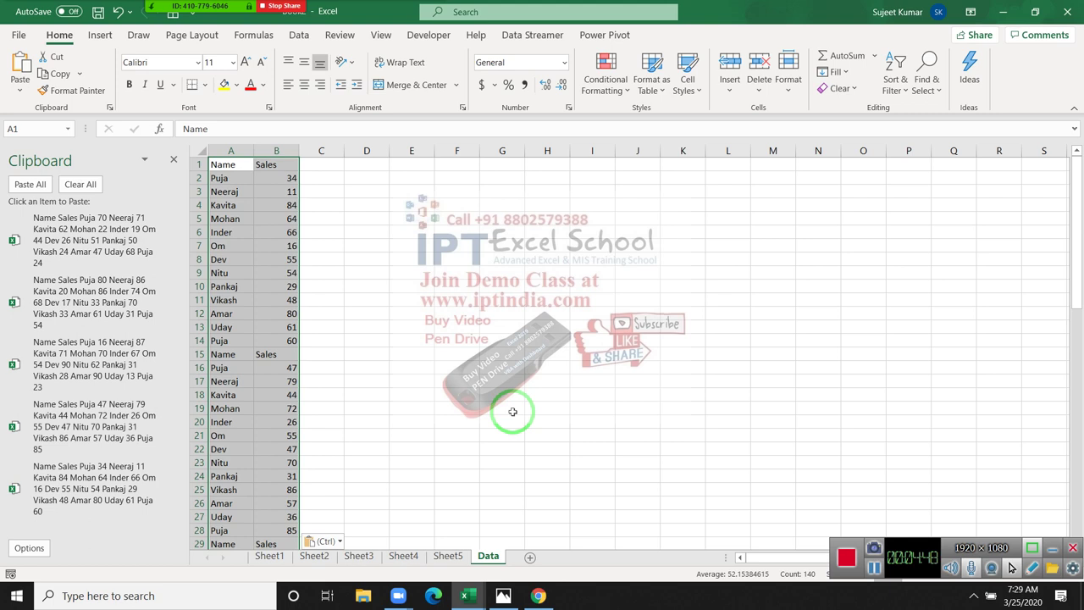
{"action": "left_click_drag", "start_coordinate": [335, 532], "coordinate": [190, 161]}
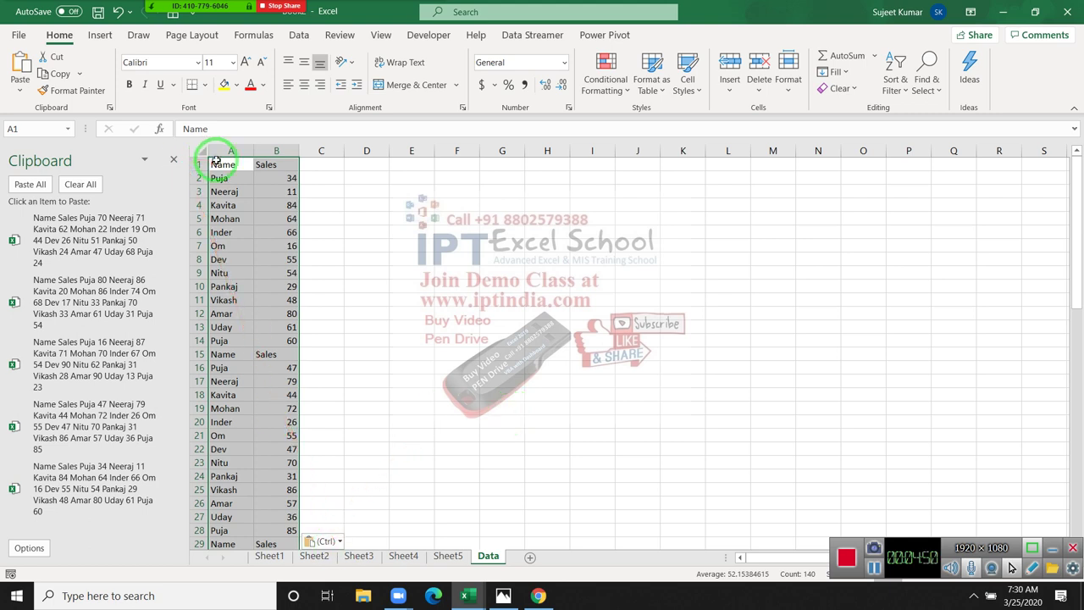
{"action": "key", "text": "Delete"}
{"action": "mouse_move", "coordinate": [120, 163]}
{"action": "left_mouse_down"}
{"action": "mouse_move", "coordinate": [178, 151]}
{"action": "mouse_move", "coordinate": [194, 513]}
{"action": "mouse_move", "coordinate": [235, 234]}
{"action": "left_mouse_up"}
{"action": "left_click", "coordinate": [171, 160]}
{"action": "left_click_drag", "start_coordinate": [280, 205], "coordinate": [194, 208]}
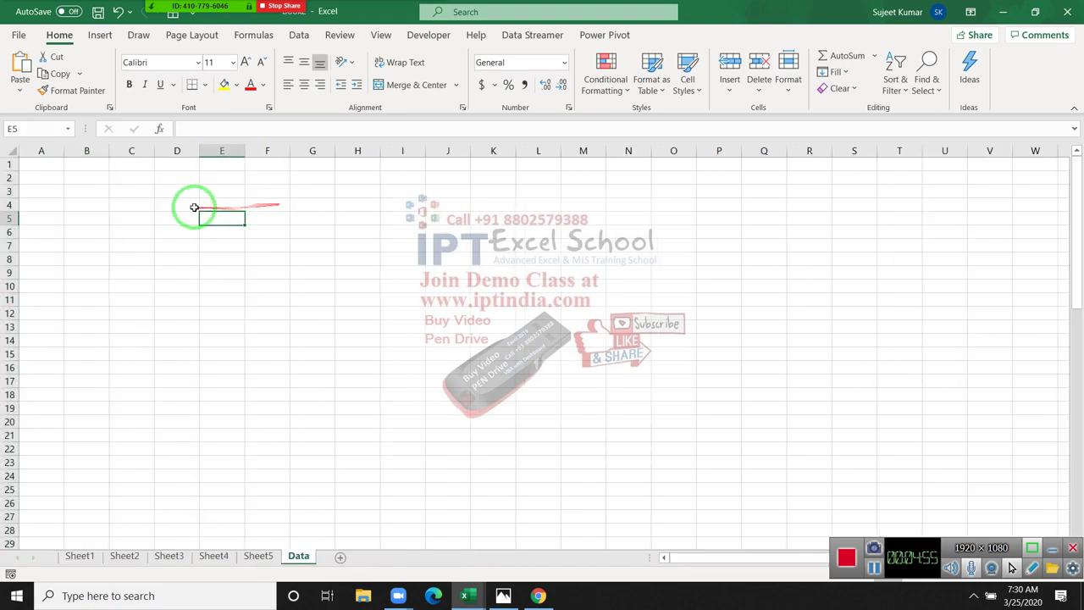
{"action": "left_click", "coordinate": [97, 203]}
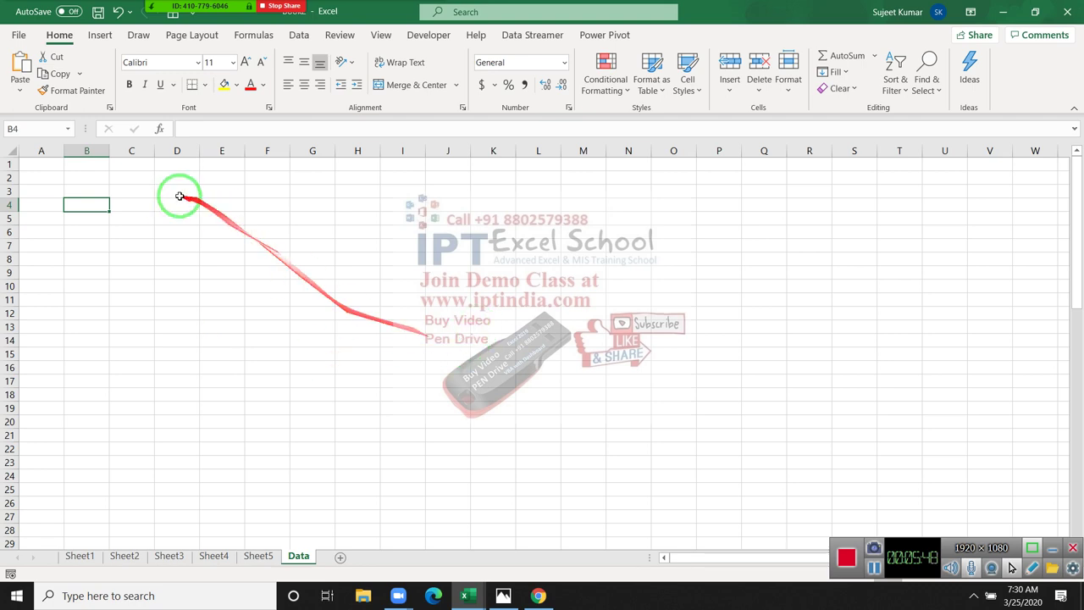
Step: Enter 10th in cell B5
{"action": "left_click", "coordinate": [87, 188]}
{"action": "scroll", "coordinate": [88, 211], "scroll_direction": "up", "scroll_amount": 8, "text": "ctrl"}
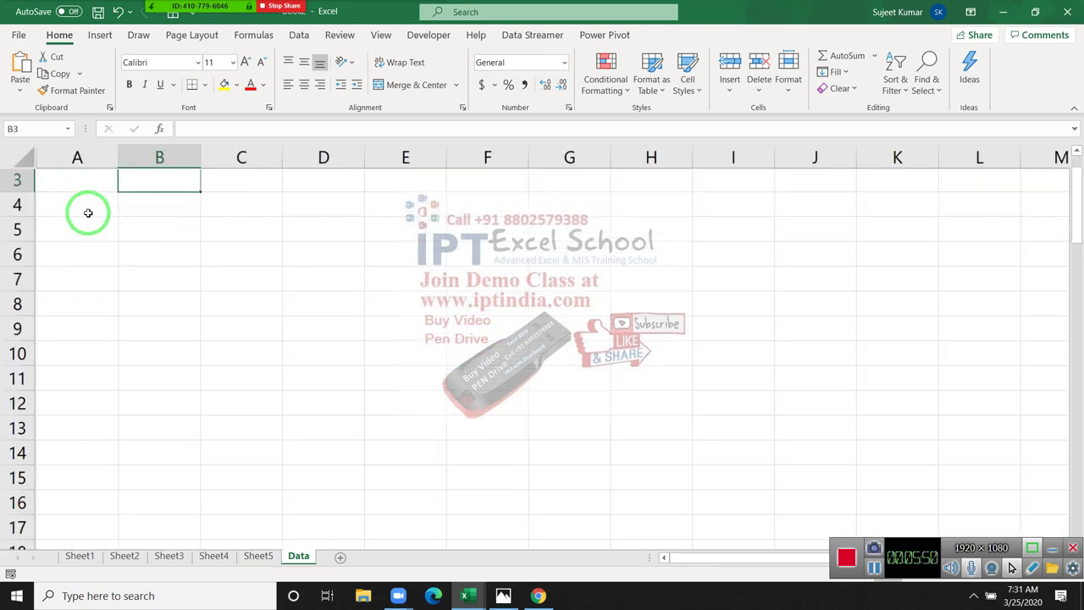
{"action": "left_click", "coordinate": [177, 249]}
{"action": "type", "text": "1"}
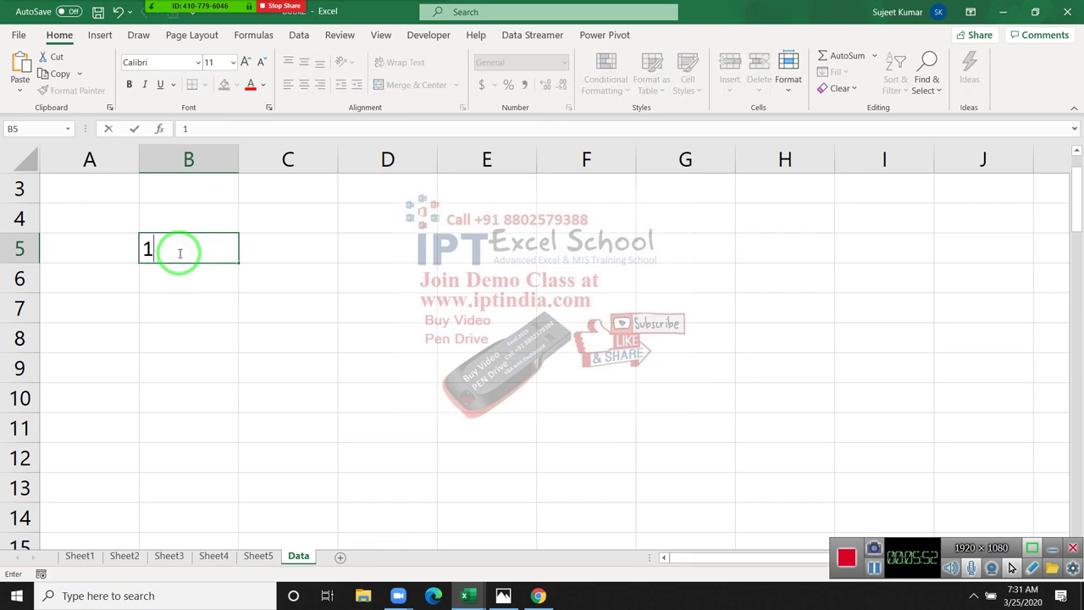
{"action": "type", "text": "0th"}
{"action": "key", "text": "Return"}
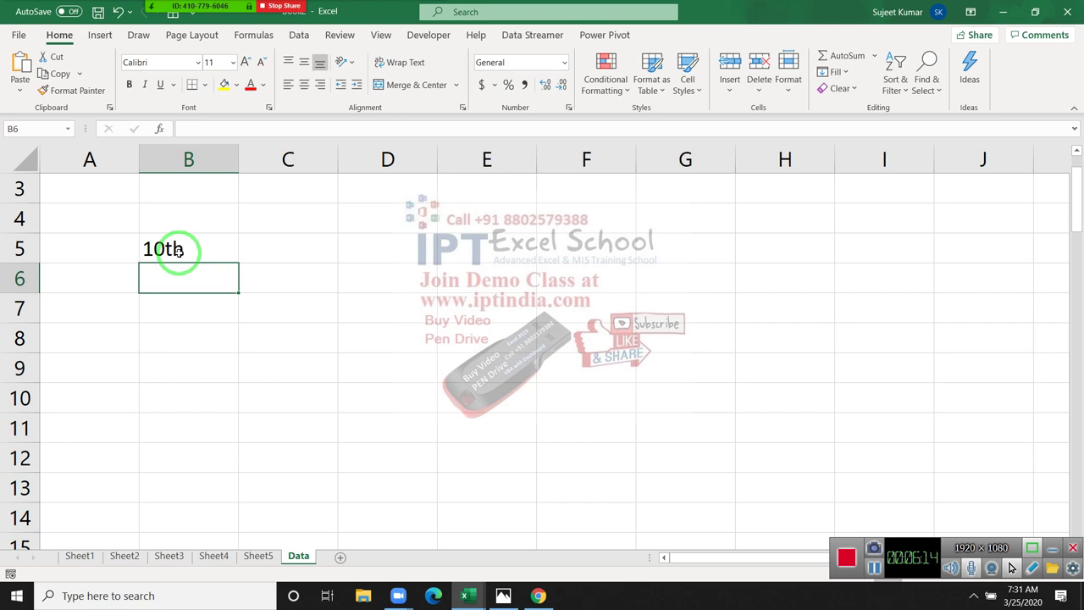
Step: Format the th letters of 10th in B5 as superscript via Format Cells
{"action": "left_click", "coordinate": [179, 251]}
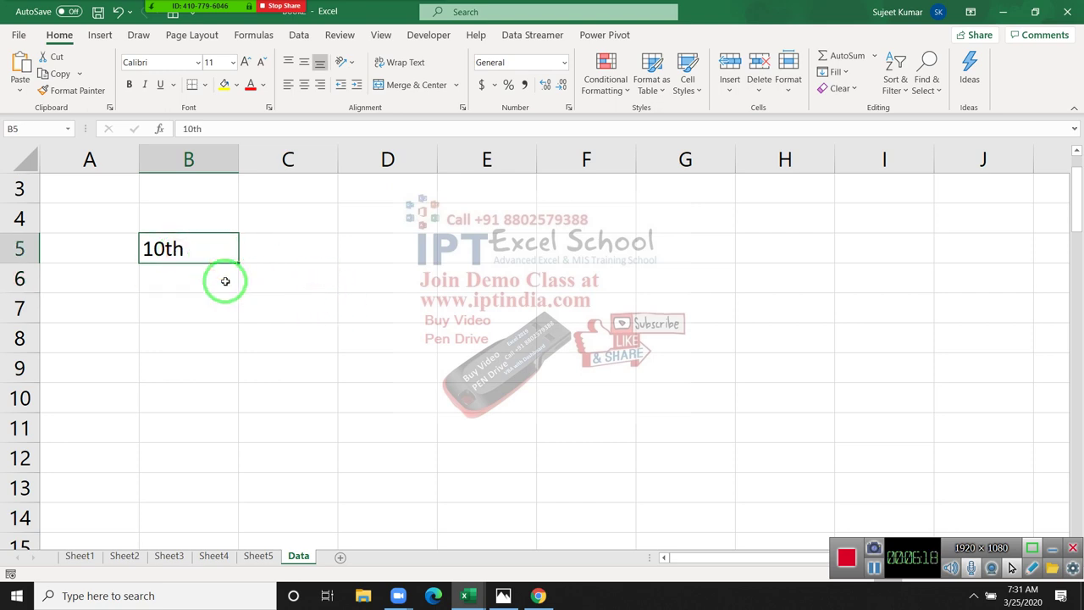
{"action": "double_click", "coordinate": [196, 248]}
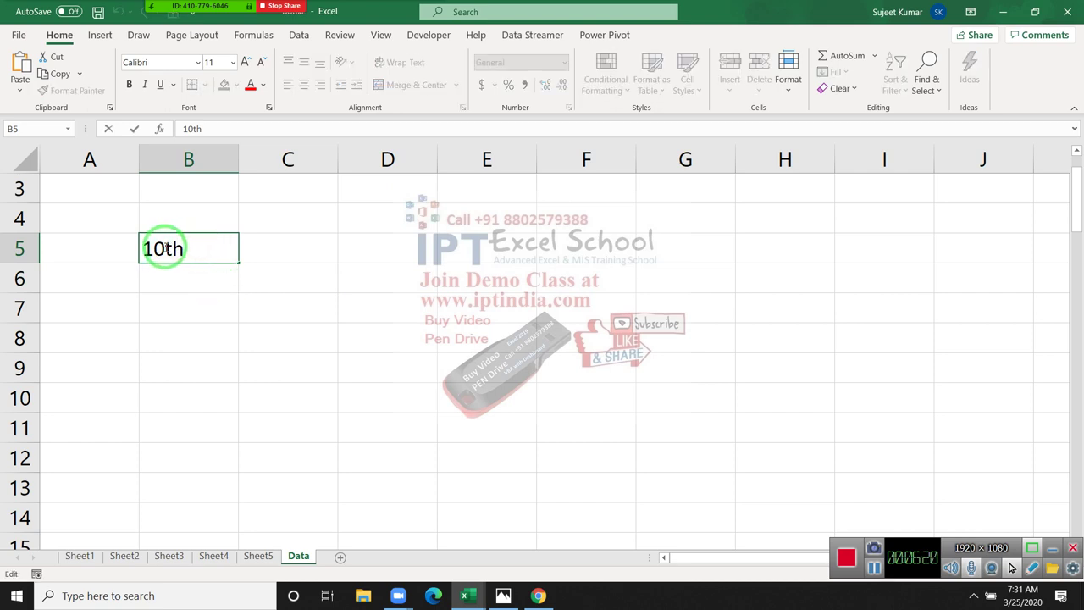
{"action": "left_click_drag", "start_coordinate": [165, 248], "coordinate": [185, 248]}
{"action": "right_click", "coordinate": [179, 248]}
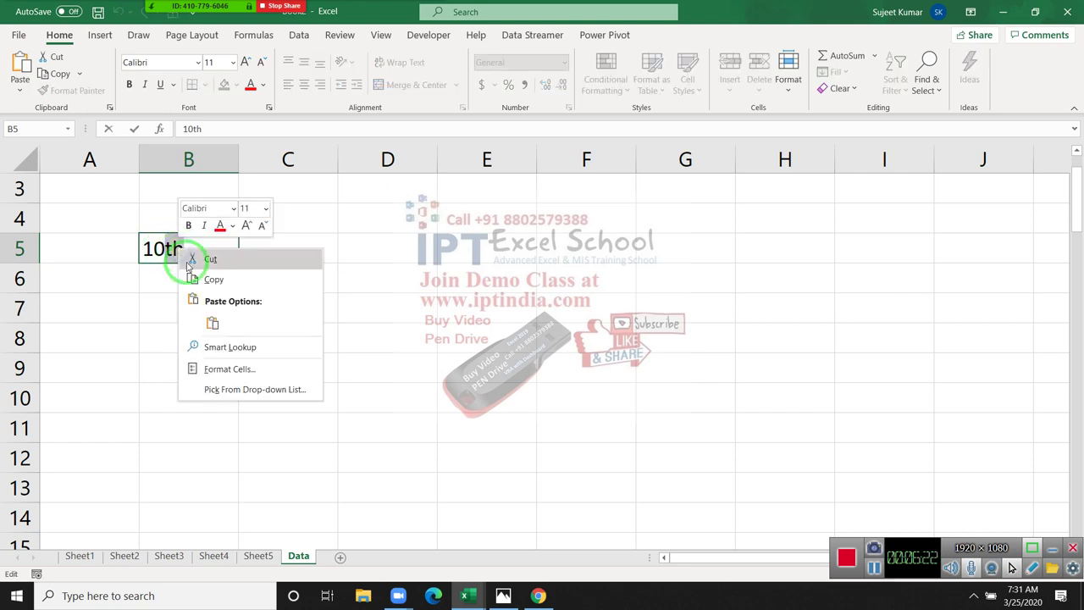
{"action": "left_click", "coordinate": [229, 368]}
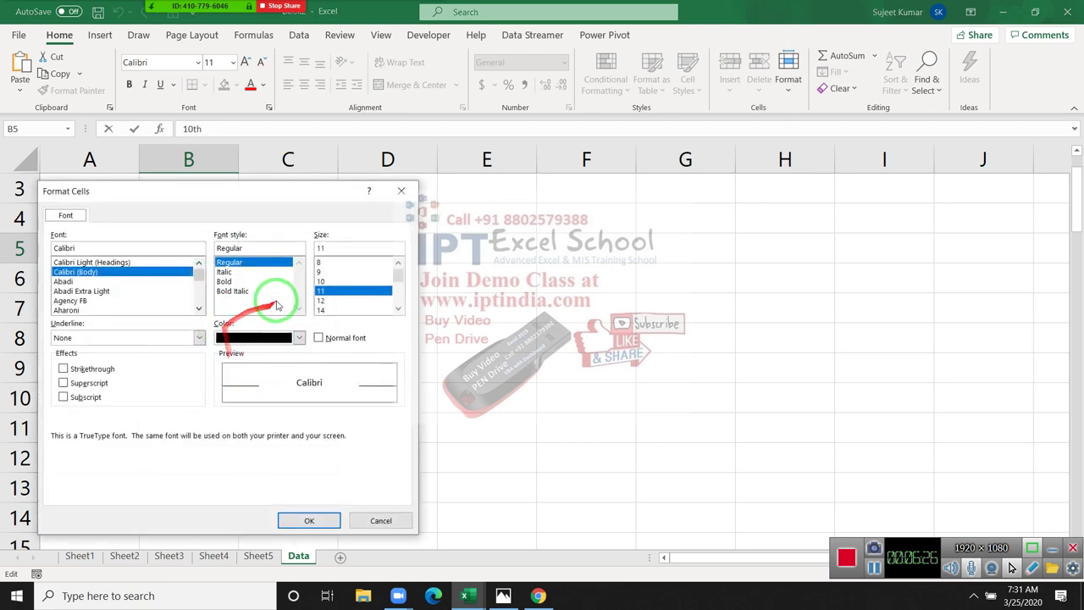
{"action": "left_click_drag", "start_coordinate": [256, 285], "coordinate": [296, 345]}
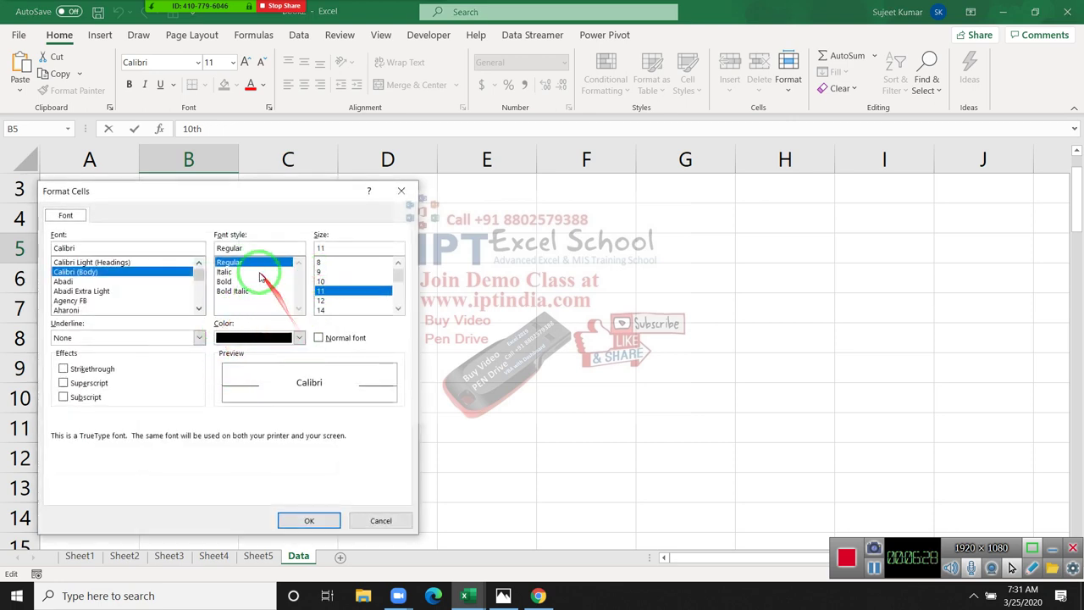
{"action": "left_click", "coordinate": [93, 386]}
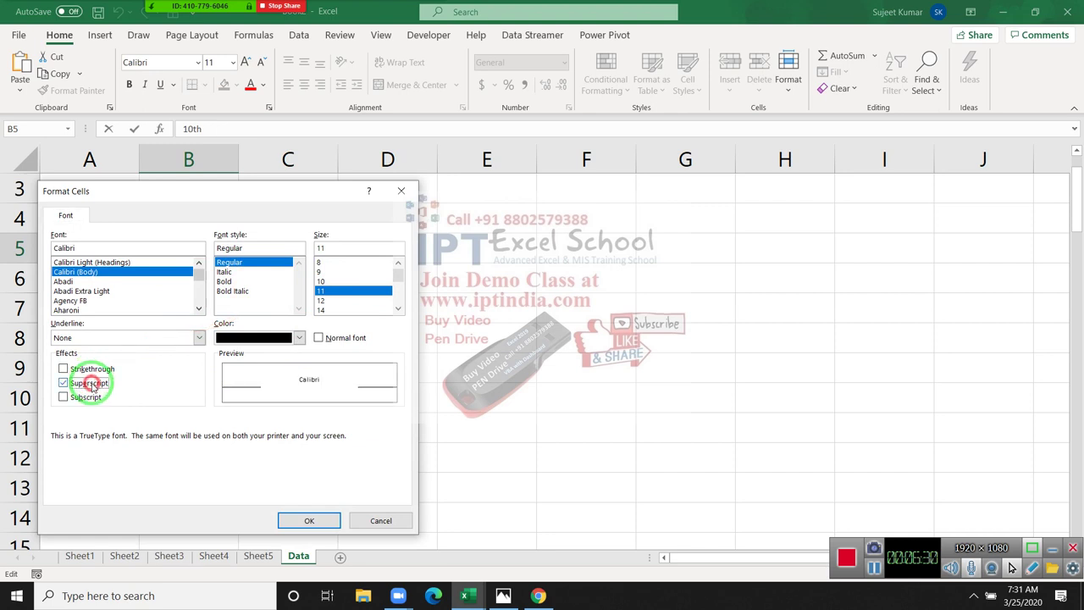
{"action": "left_click_drag", "start_coordinate": [179, 193], "coordinate": [369, 189]}
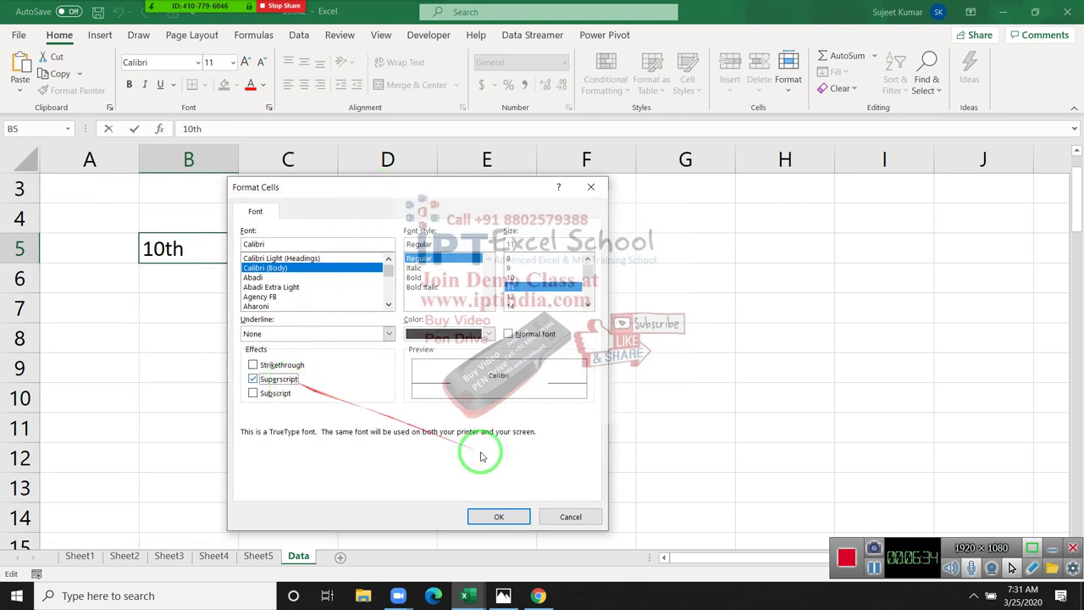
{"action": "left_click", "coordinate": [499, 515]}
Step: Enter 22nd in cell B7
{"action": "left_click", "coordinate": [302, 363]}
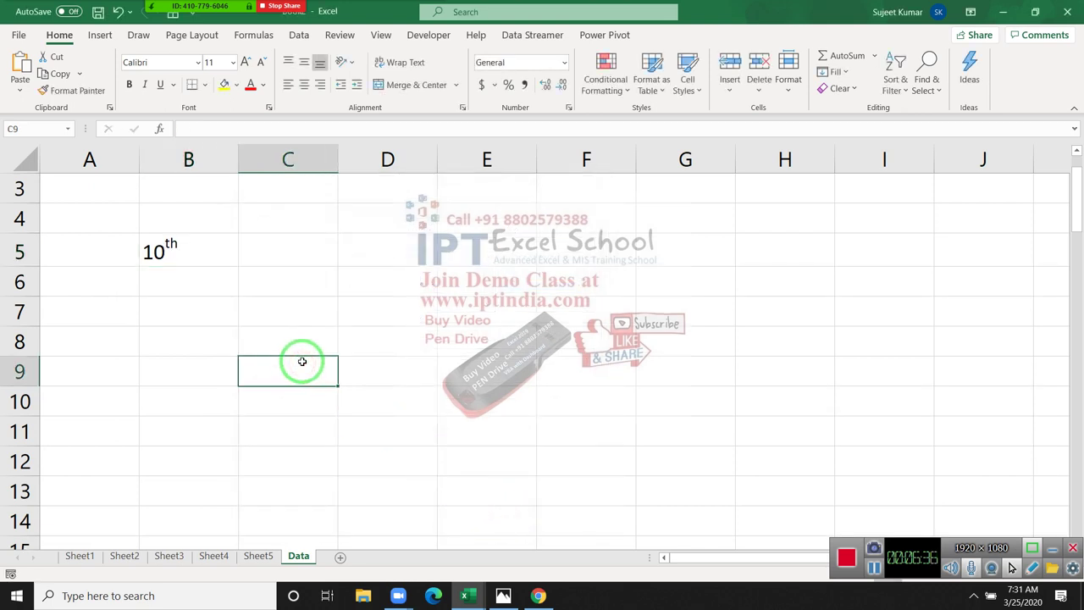
{"action": "left_click", "coordinate": [158, 312]}
{"action": "type", "text": "22n"}
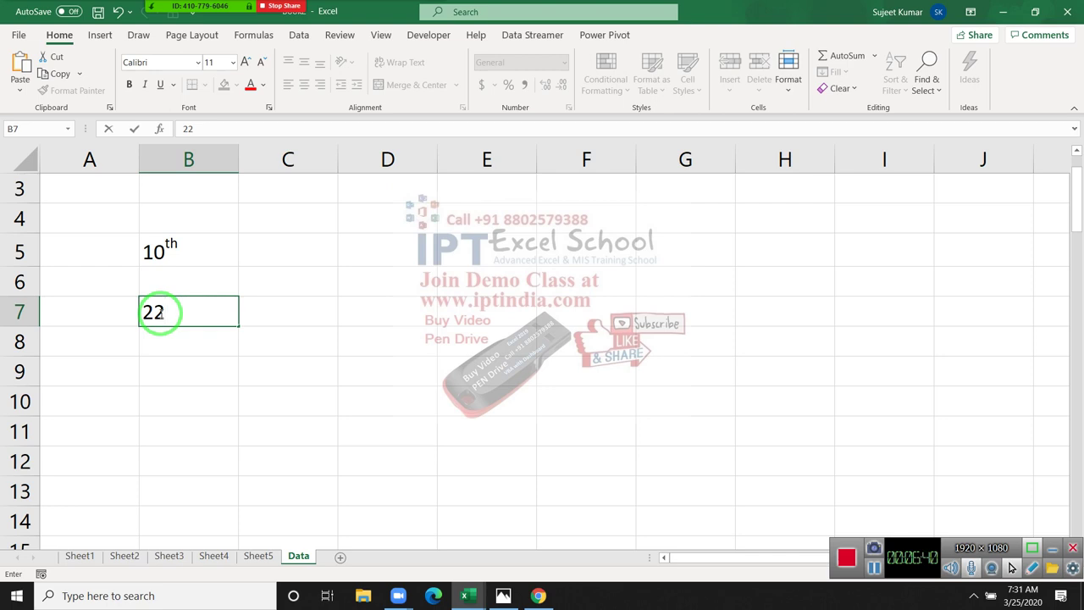
{"action": "type", "text": "d"}
{"action": "key", "text": "Return"}
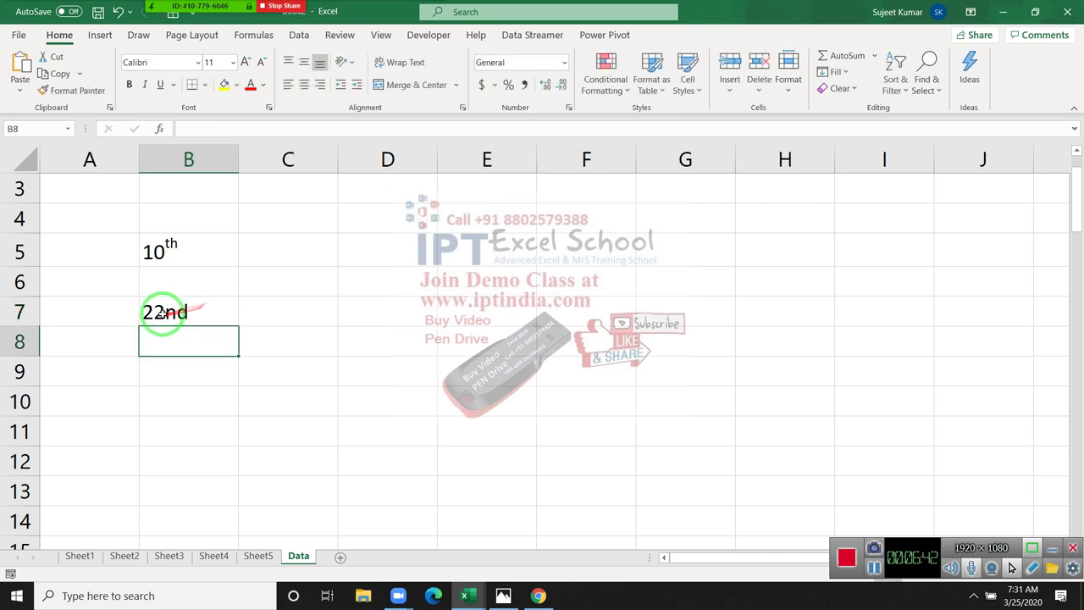
Step: Format the nd letters of 22nd in B7 as superscript via Format Cells
{"action": "double_click", "coordinate": [161, 312]}
{"action": "left_click_drag", "start_coordinate": [186, 311], "coordinate": [164, 311]}
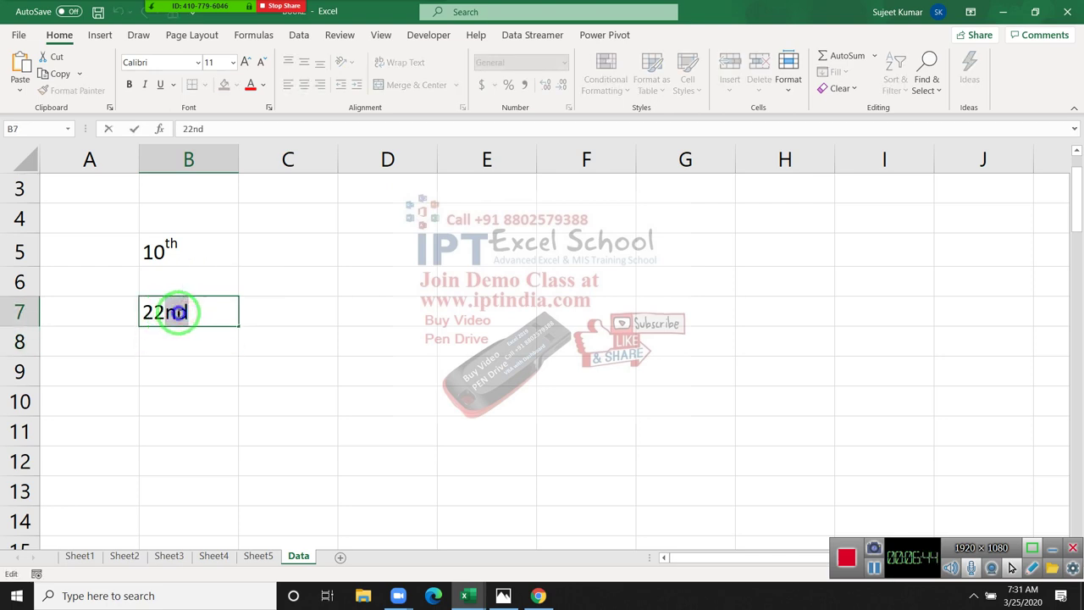
{"action": "right_click", "coordinate": [180, 313]}
{"action": "left_click", "coordinate": [214, 432]}
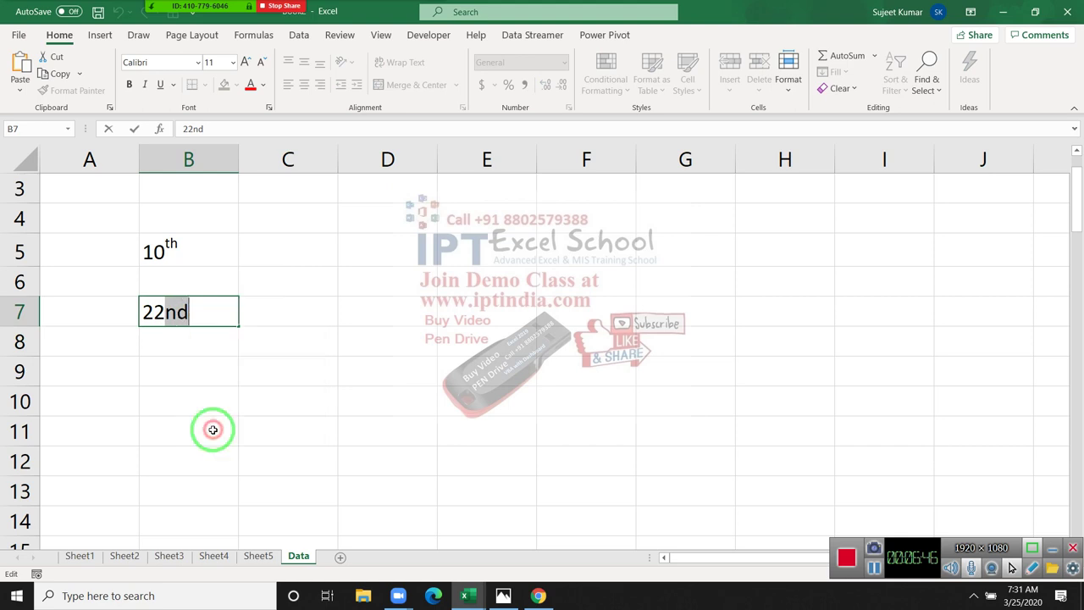
{"action": "left_click", "coordinate": [80, 425]}
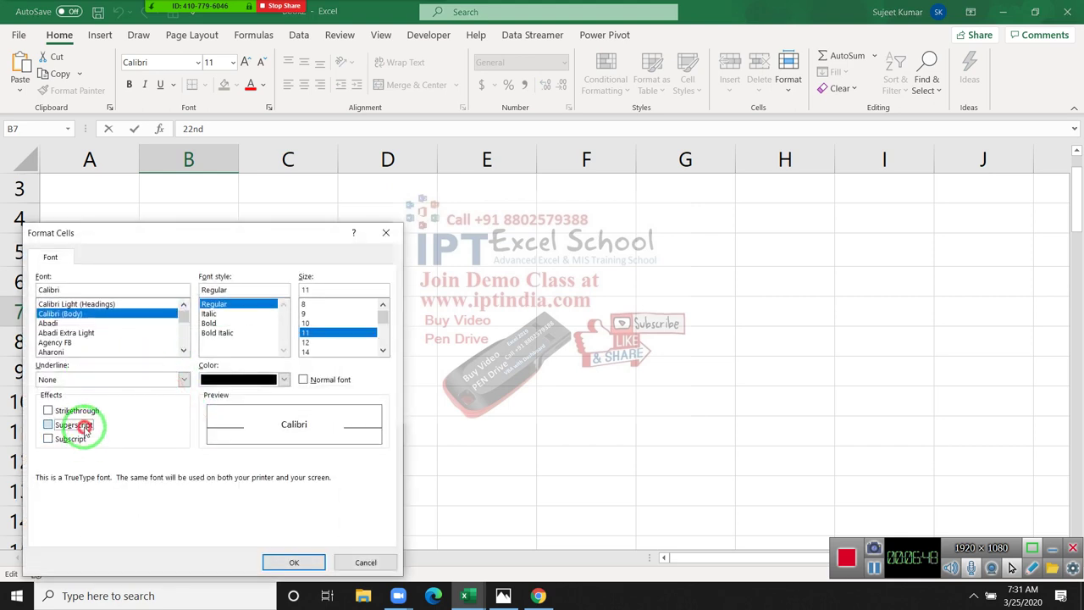
{"action": "left_click", "coordinate": [279, 565]}
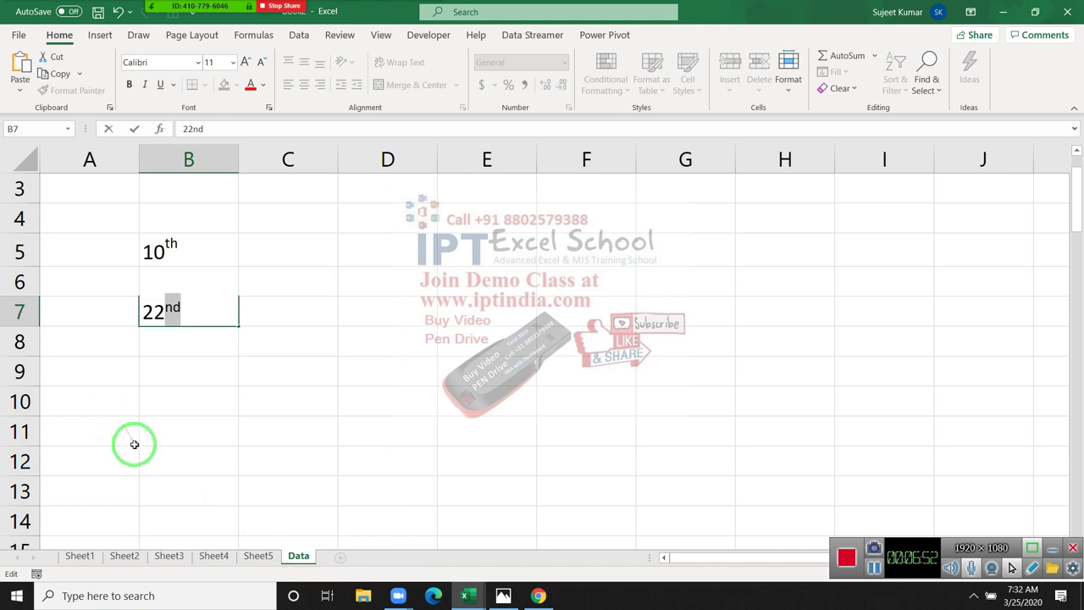
{"action": "left_click", "coordinate": [145, 360]}
{"action": "left_click", "coordinate": [268, 252]}
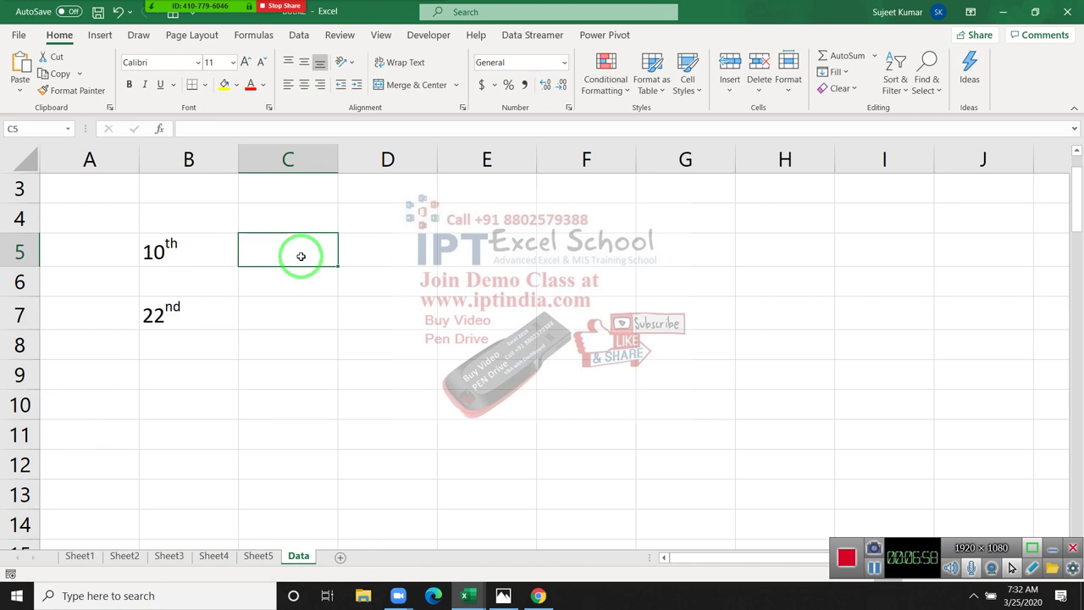
Step: Enter 102 in C5 and try formatting its final 2 as superscript
{"action": "type", "text": "102"}
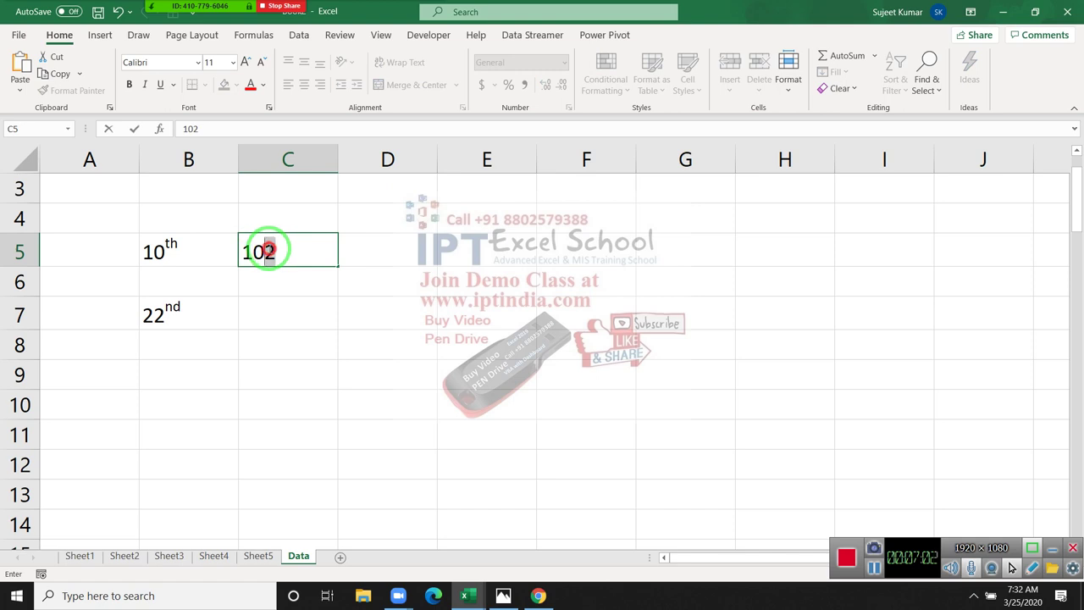
{"action": "left_click_drag", "start_coordinate": [266, 252], "coordinate": [277, 252]}
{"action": "right_click", "coordinate": [270, 252]}
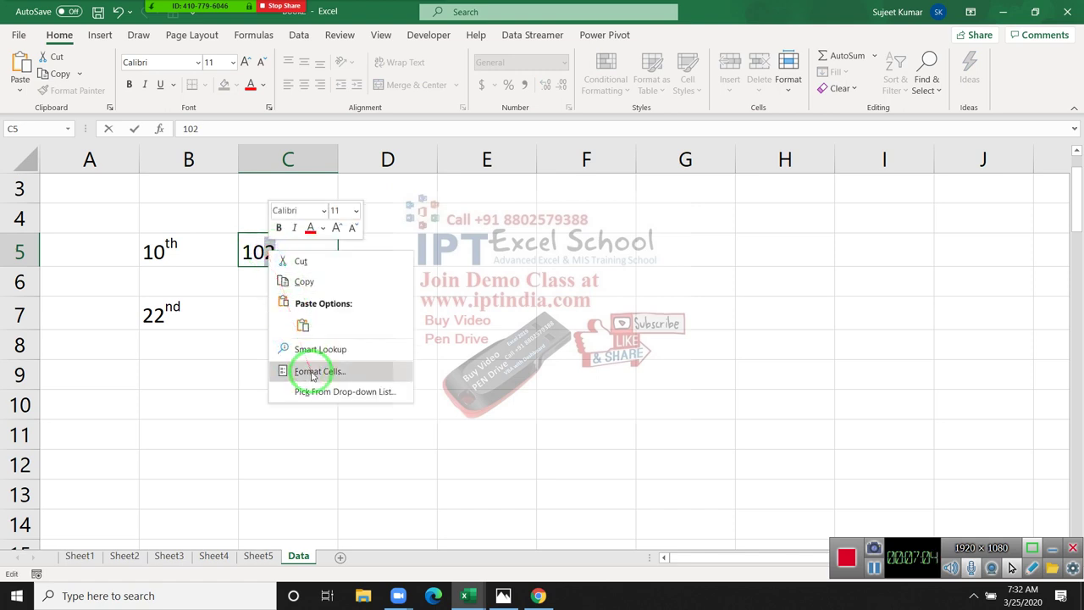
{"action": "left_click", "coordinate": [312, 372]}
{"action": "left_click", "coordinate": [172, 387]}
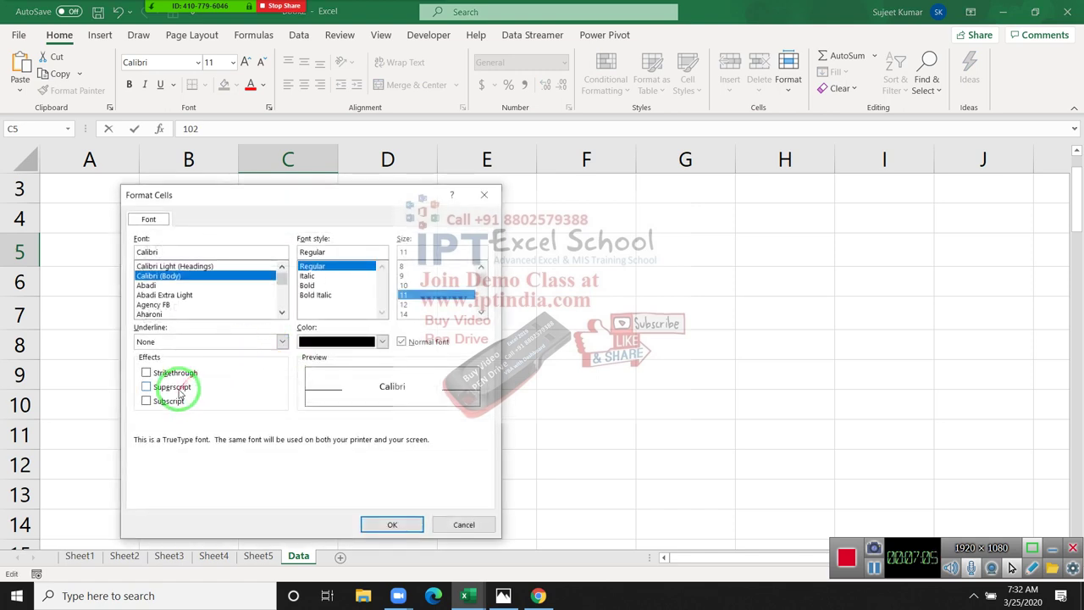
{"action": "left_click", "coordinate": [383, 525]}
{"action": "left_click", "coordinate": [288, 249]}
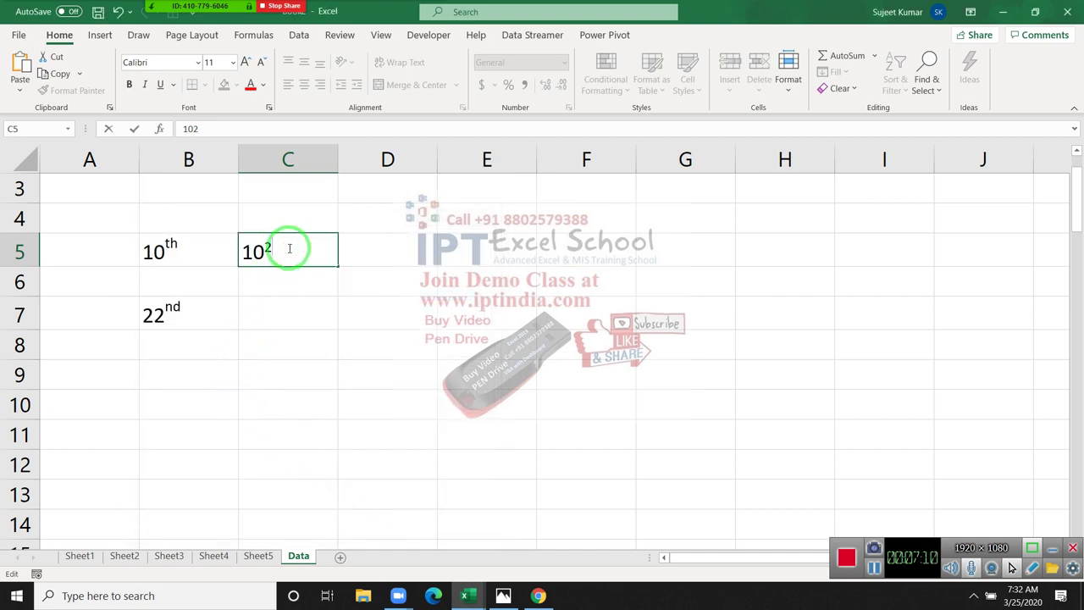
{"action": "key", "text": "Return"}
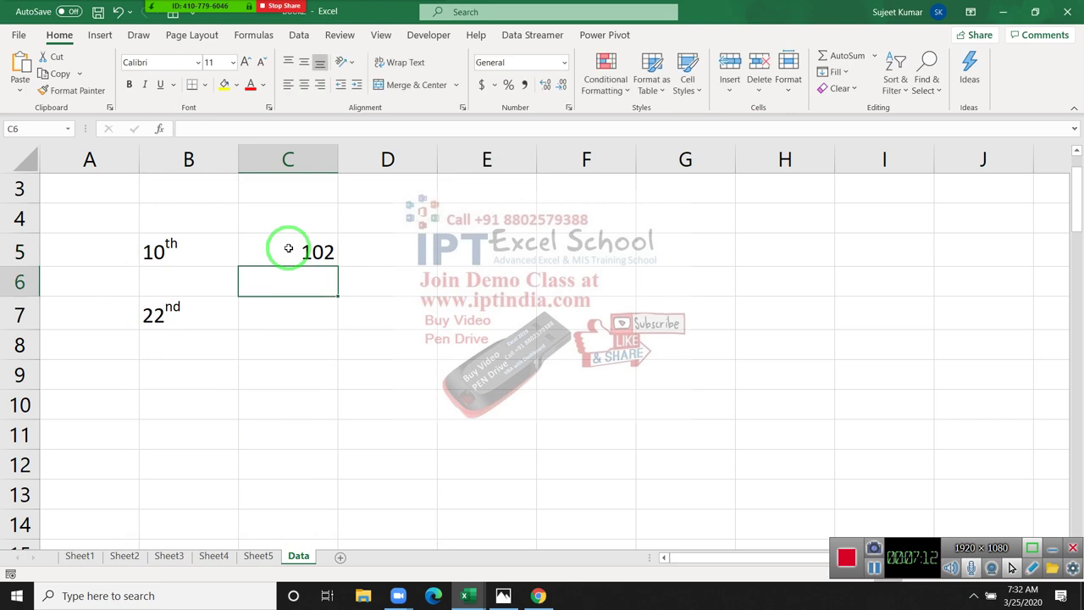
{"action": "left_click", "coordinate": [288, 249]}
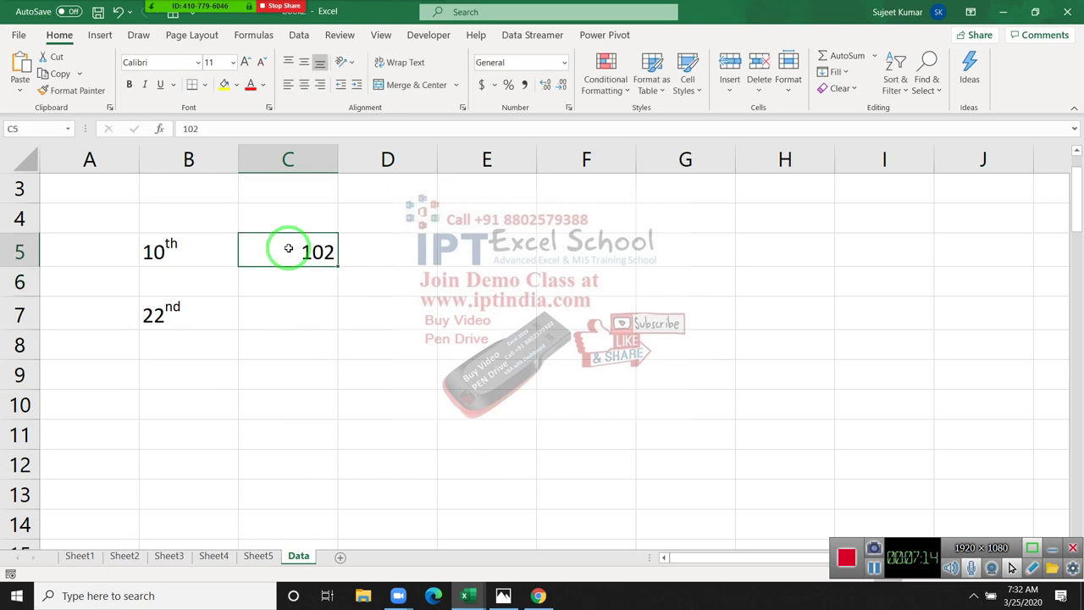
Step: Mute all participants in the Zoom meeting and close the participants list
{"action": "mouse_move", "coordinate": [200, 7]}
{"action": "left_click", "coordinate": [161, 12]}
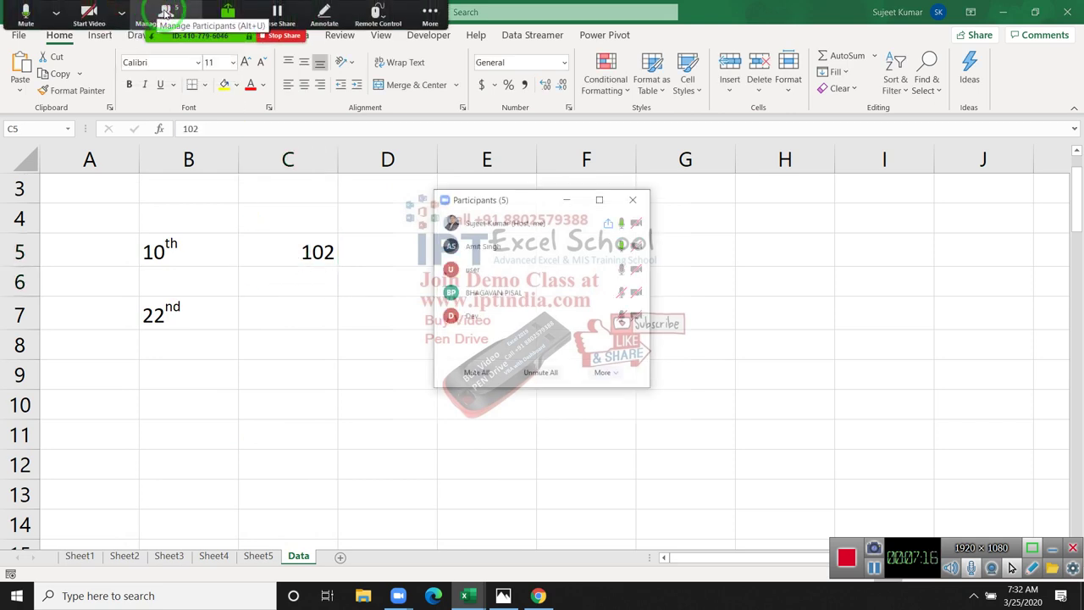
{"action": "left_click", "coordinate": [475, 371]}
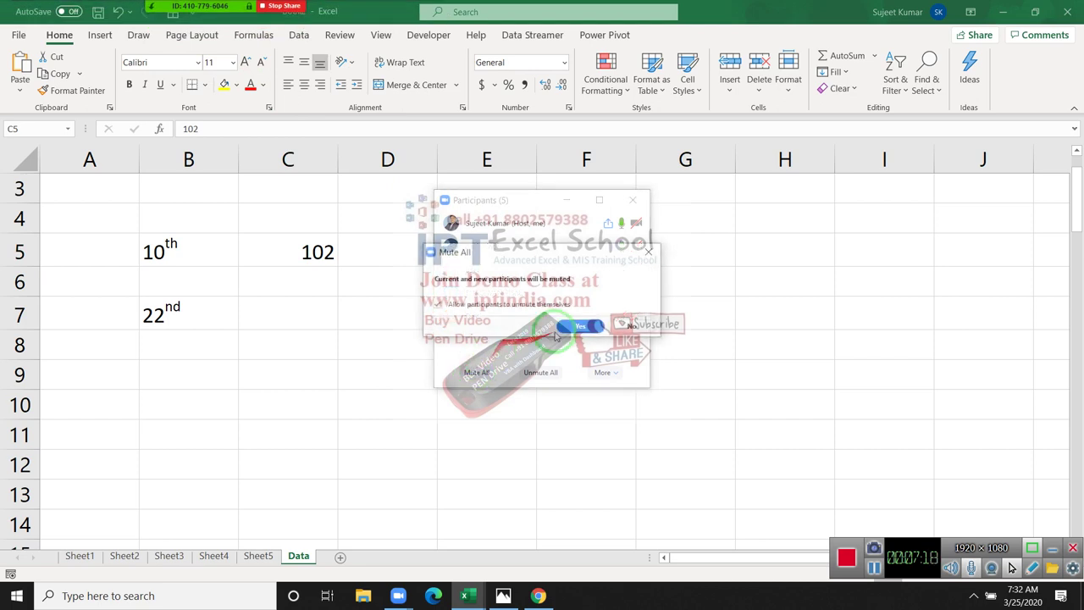
{"action": "left_click", "coordinate": [578, 328]}
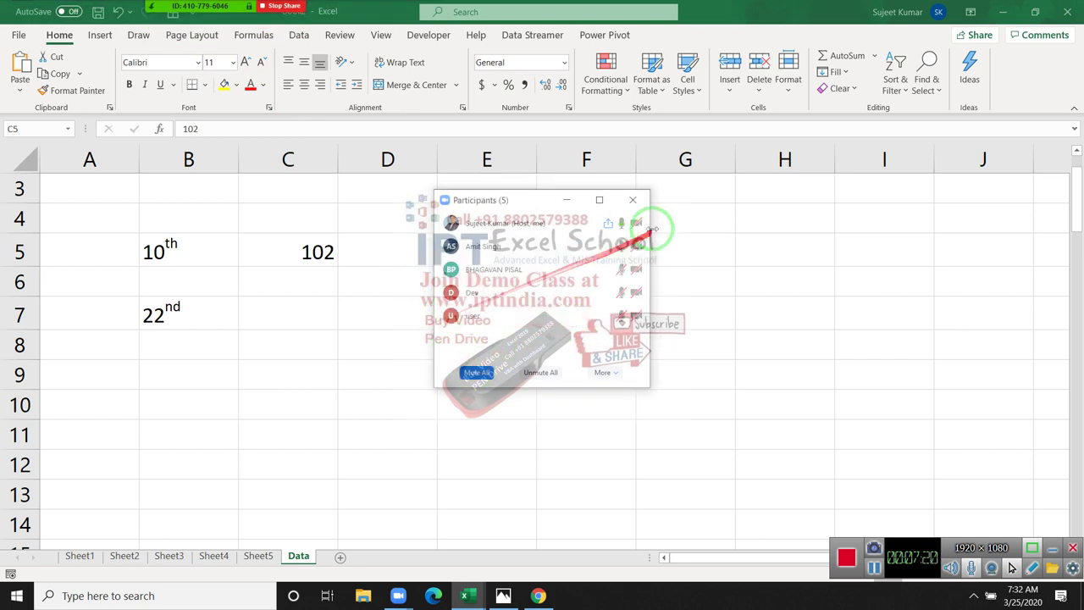
{"action": "left_click", "coordinate": [641, 201]}
Step: Superscript the final 2 of '102 in C5 so it reads 10 squared, then start entering 10 in C6
{"action": "left_click", "coordinate": [288, 242]}
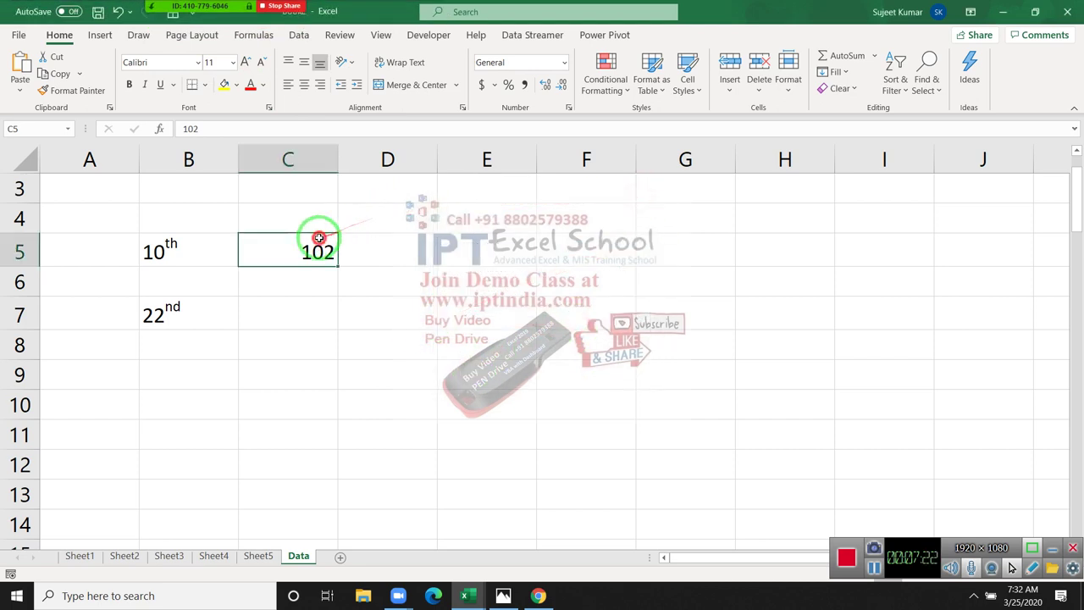
{"action": "double_click", "coordinate": [301, 247]}
{"action": "type", "text": "'"}
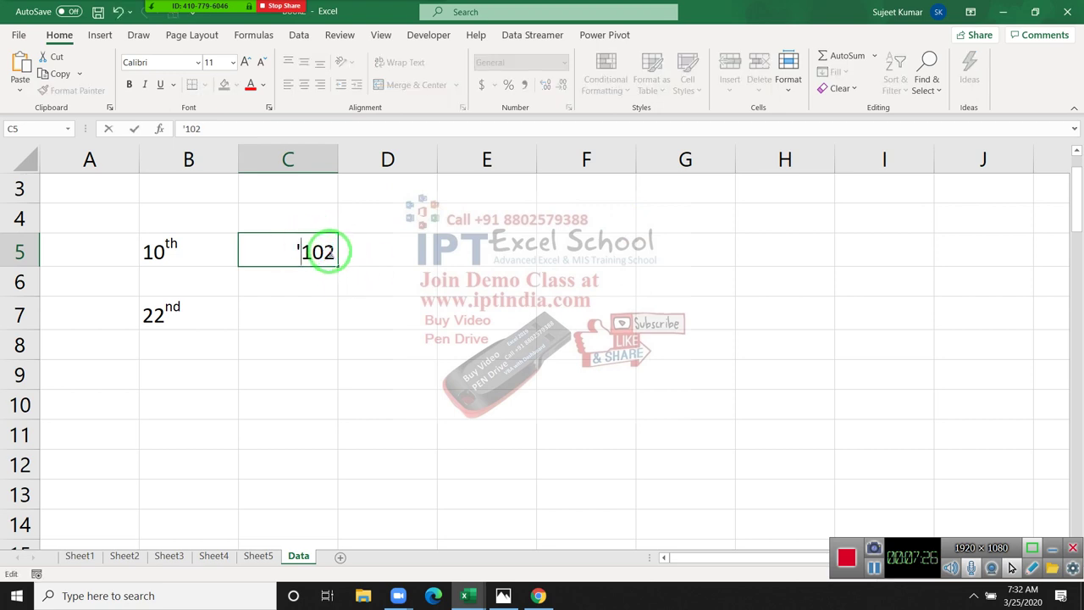
{"action": "left_click_drag", "start_coordinate": [324, 251], "coordinate": [338, 249]}
{"action": "right_click", "coordinate": [335, 246]}
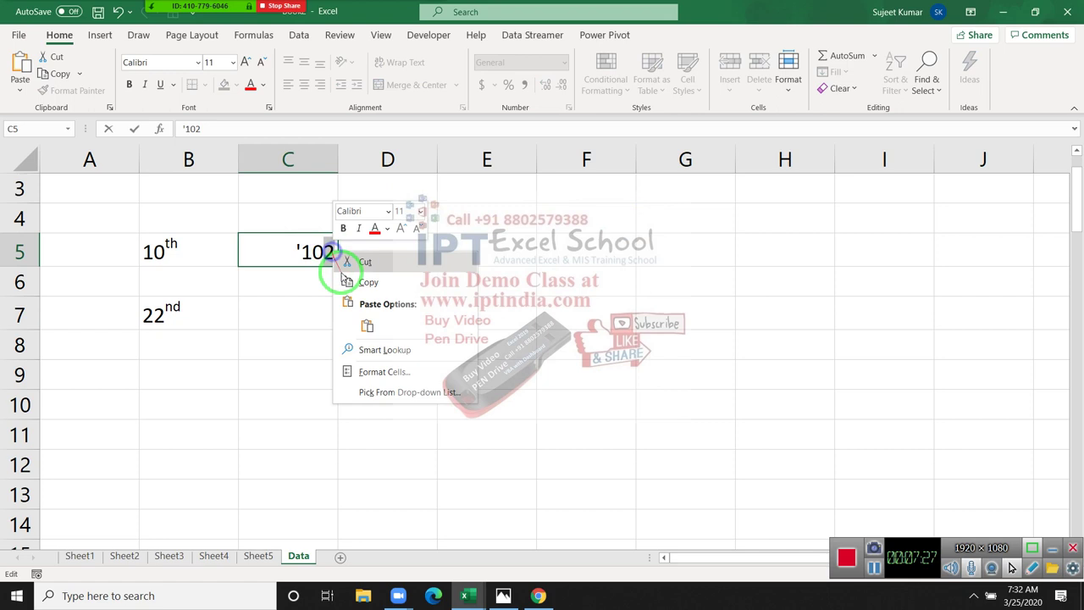
{"action": "left_click", "coordinate": [382, 371]}
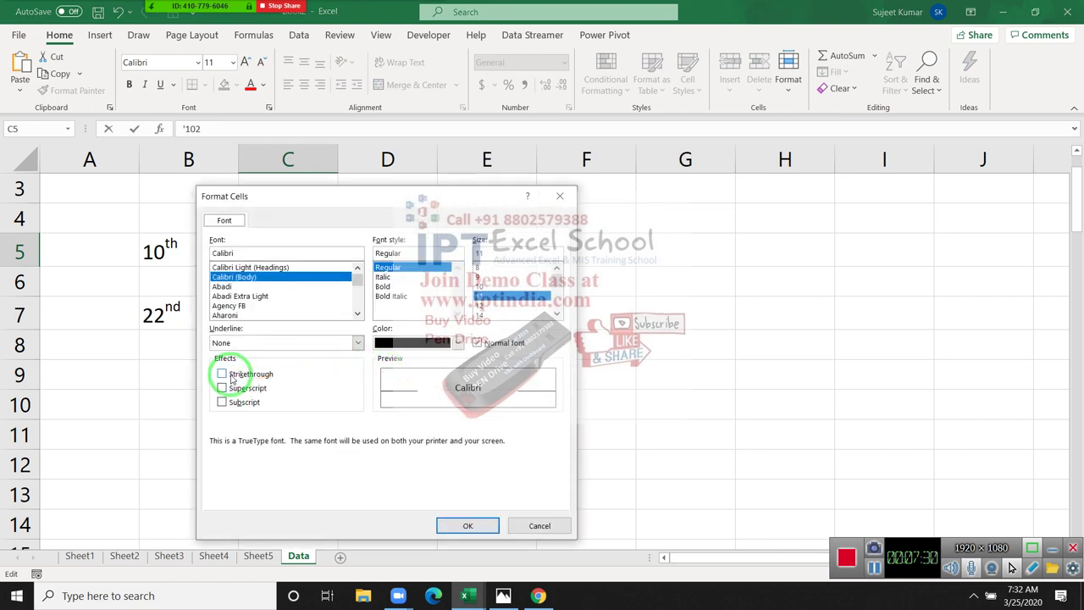
{"action": "left_click", "coordinate": [222, 388]}
{"action": "left_click", "coordinate": [475, 524]}
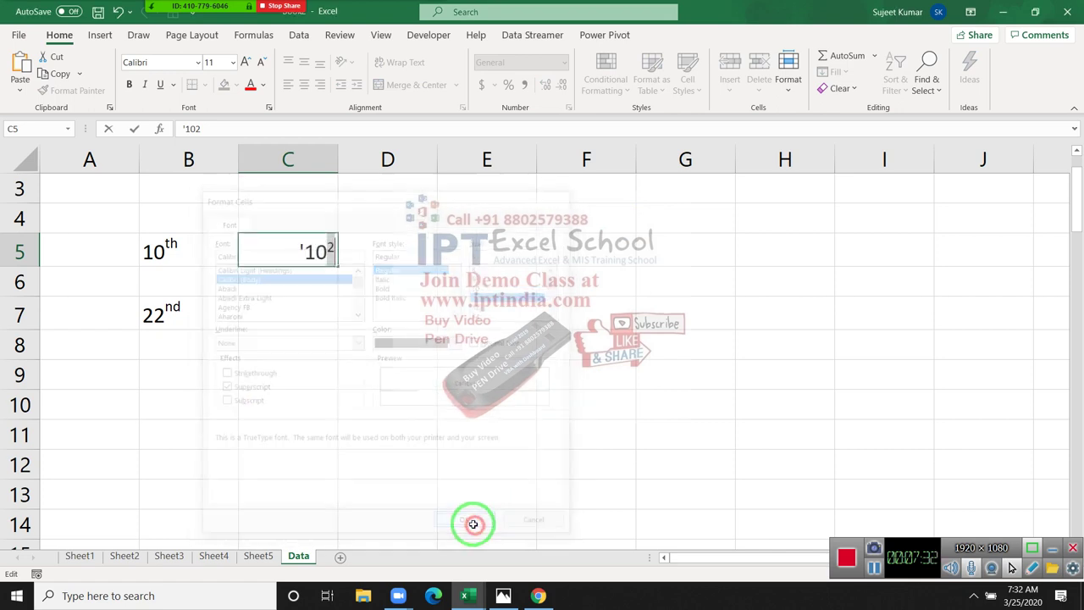
{"action": "left_click", "coordinate": [298, 358]}
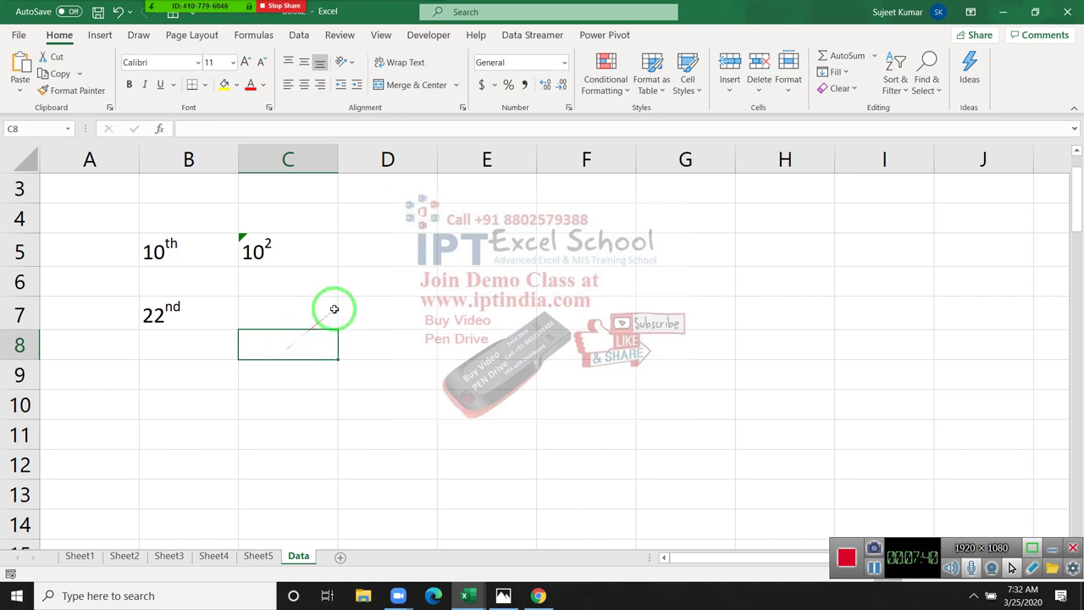
{"action": "left_click", "coordinate": [287, 282]}
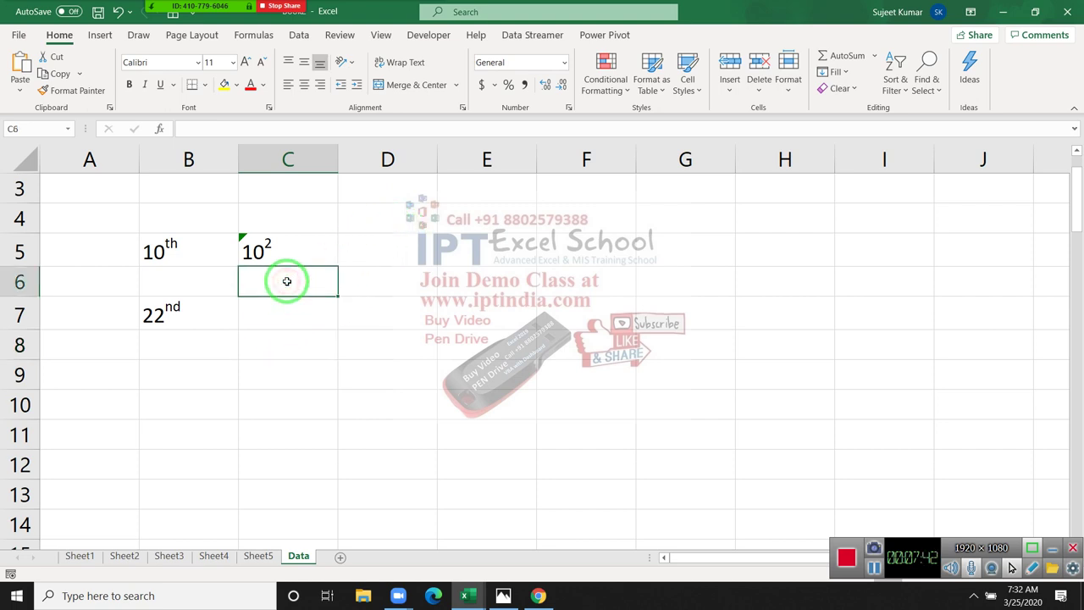
{"action": "type", "text": "10o"}
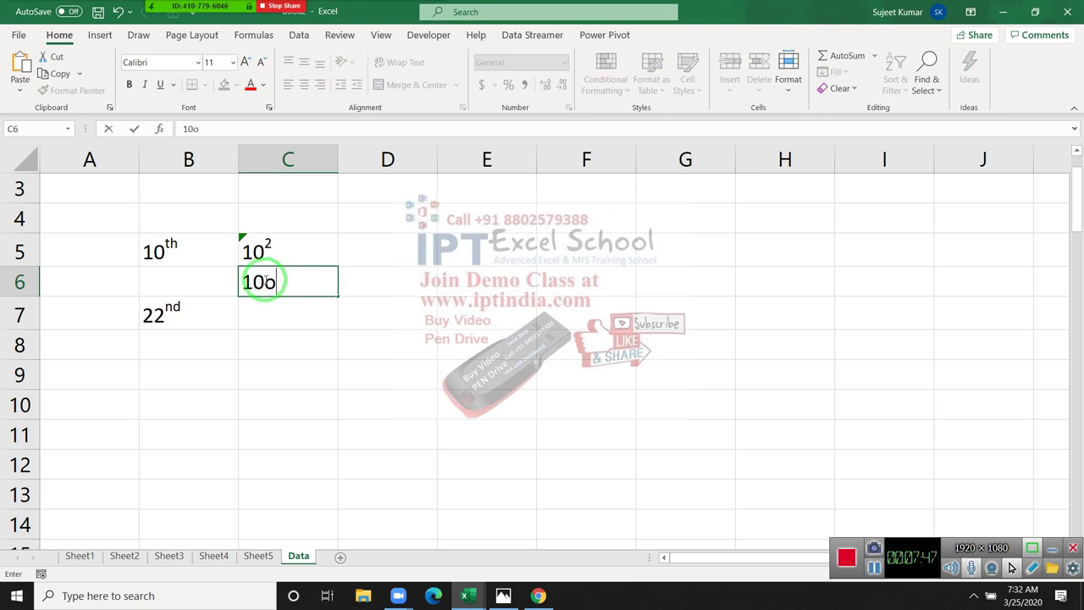
Step: Format the trailing o in C6 as superscript so it shows 10 with a degree-style mark
{"action": "left_click_drag", "start_coordinate": [264, 282], "coordinate": [277, 282]}
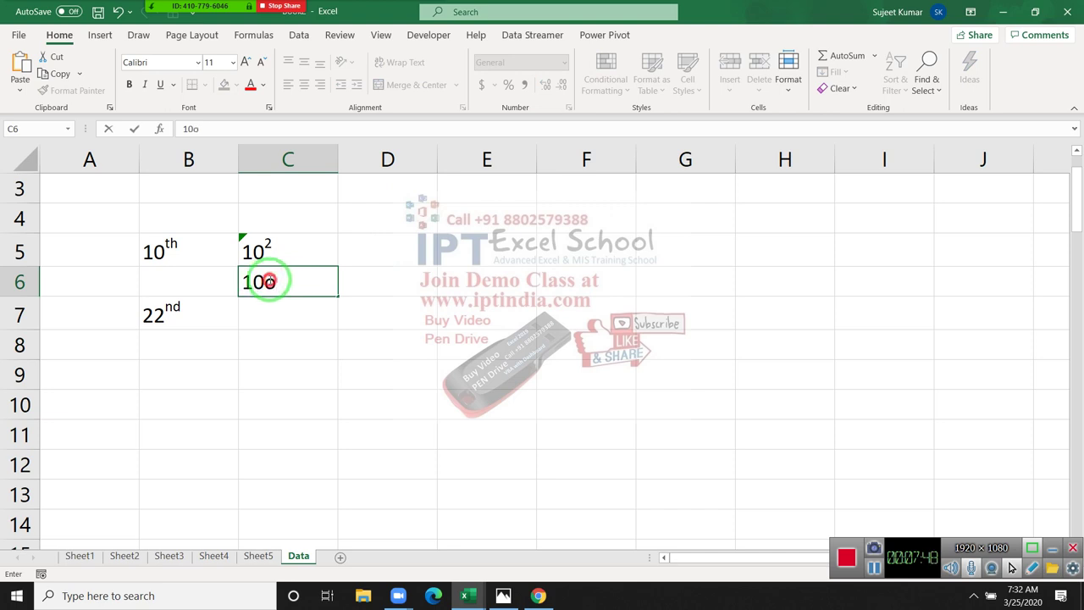
{"action": "right_click", "coordinate": [277, 283]}
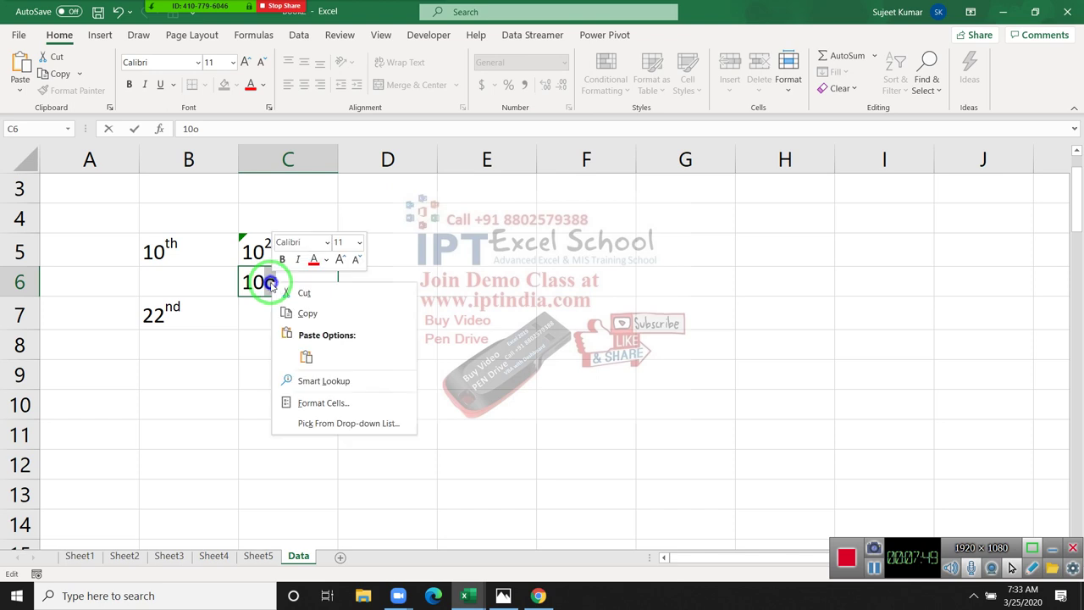
{"action": "left_click", "coordinate": [309, 401]}
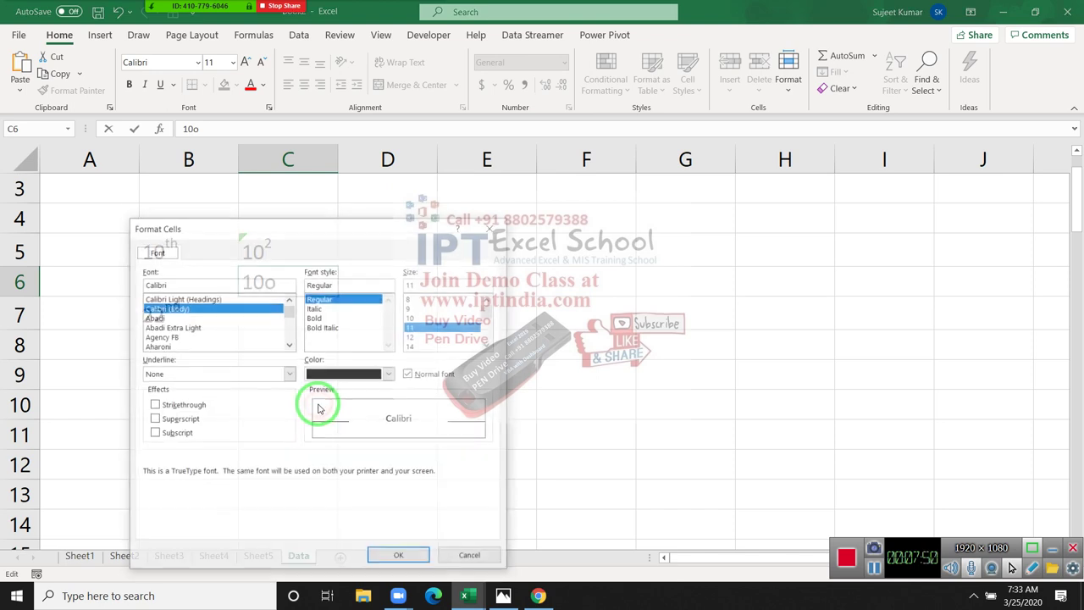
{"action": "left_click", "coordinate": [179, 421]}
{"action": "left_click", "coordinate": [400, 557]}
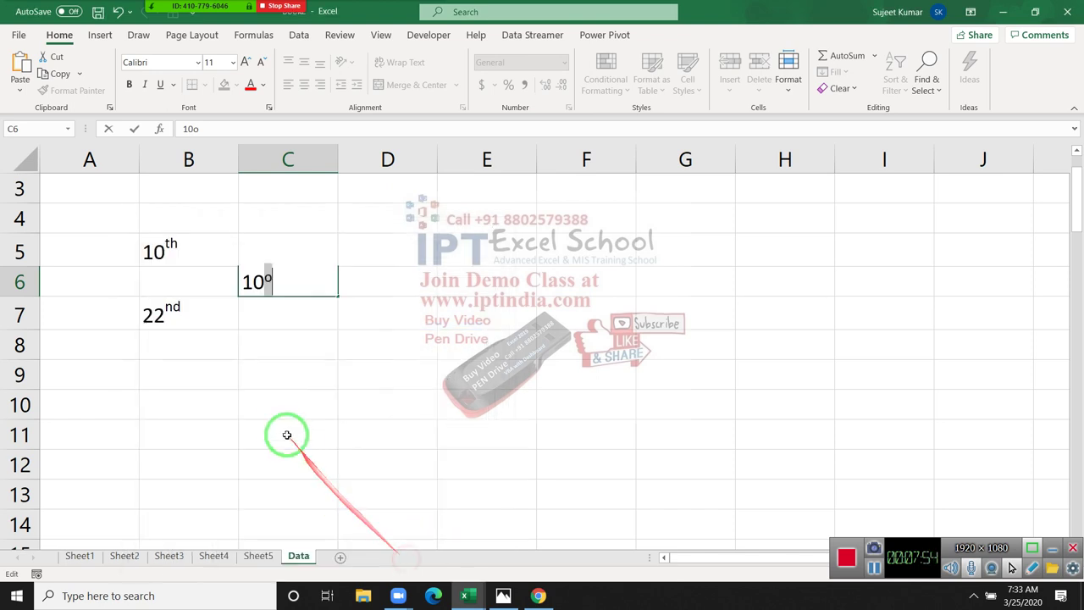
{"action": "left_click", "coordinate": [267, 389]}
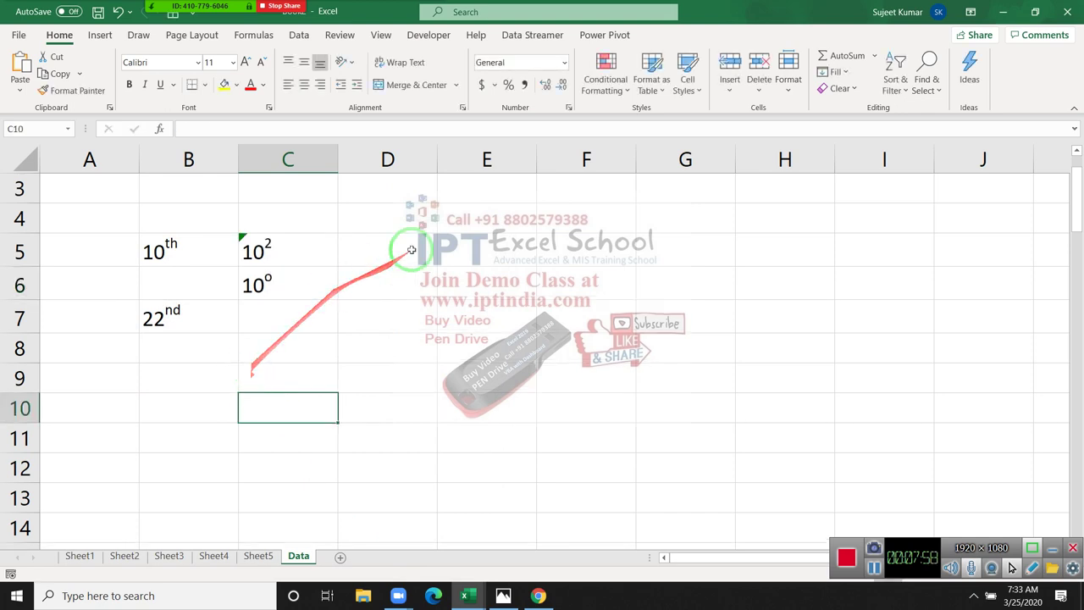
Step: Enter 10, 23, 32 and 52 down cells E3 to E6
{"action": "left_click", "coordinate": [280, 285]}
{"action": "left_click", "coordinate": [409, 258]}
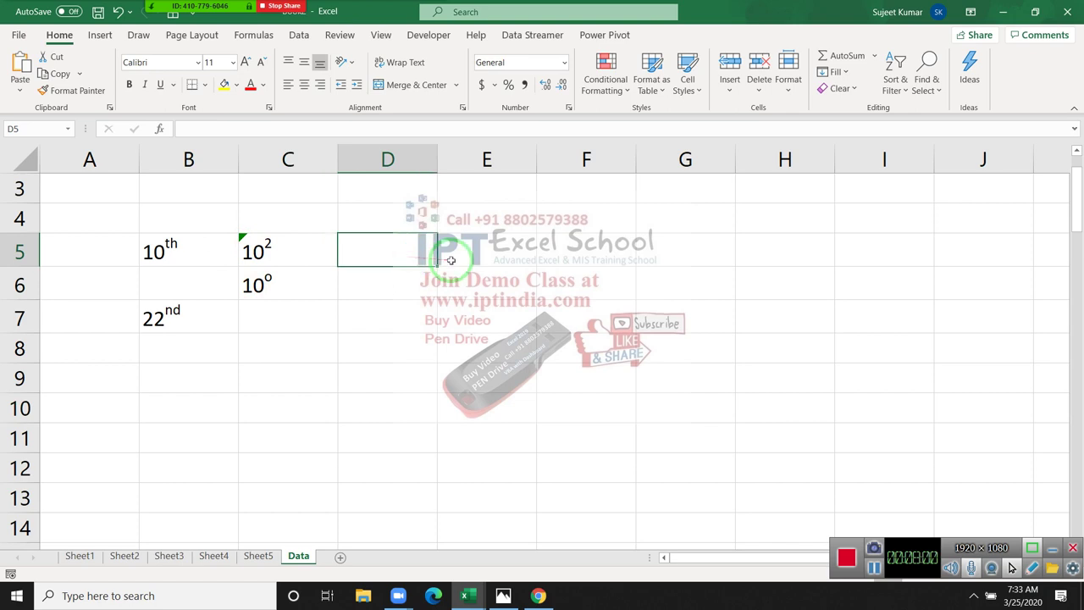
{"action": "left_click", "coordinate": [477, 200]}
{"action": "type", "text": "1"}
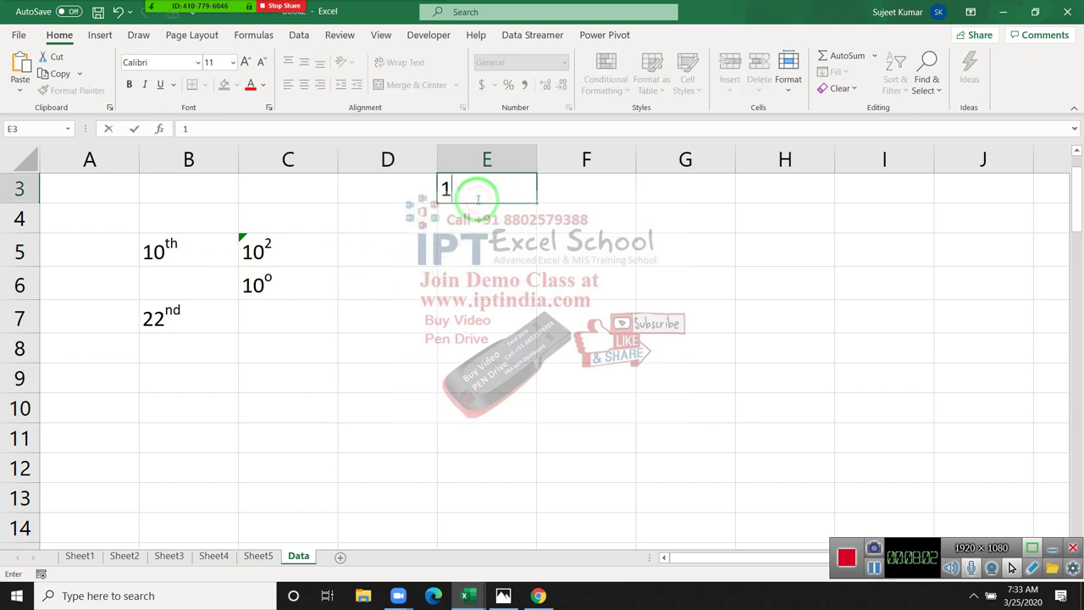
{"action": "type", "text": "0"}
{"action": "key", "text": "Return"}
{"action": "type", "text": "23"}
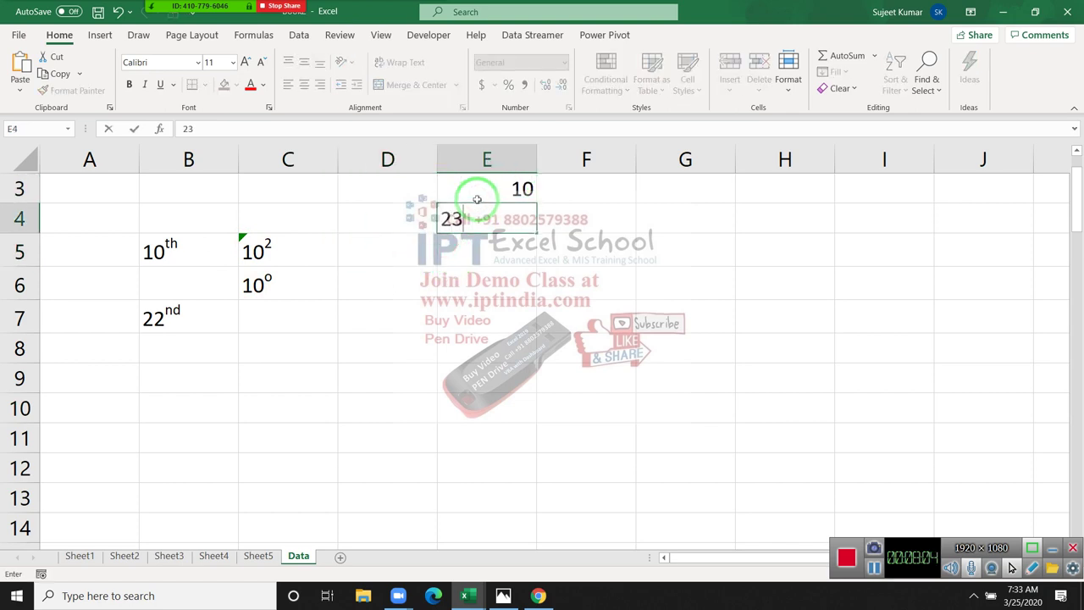
{"action": "key", "text": "Return"}
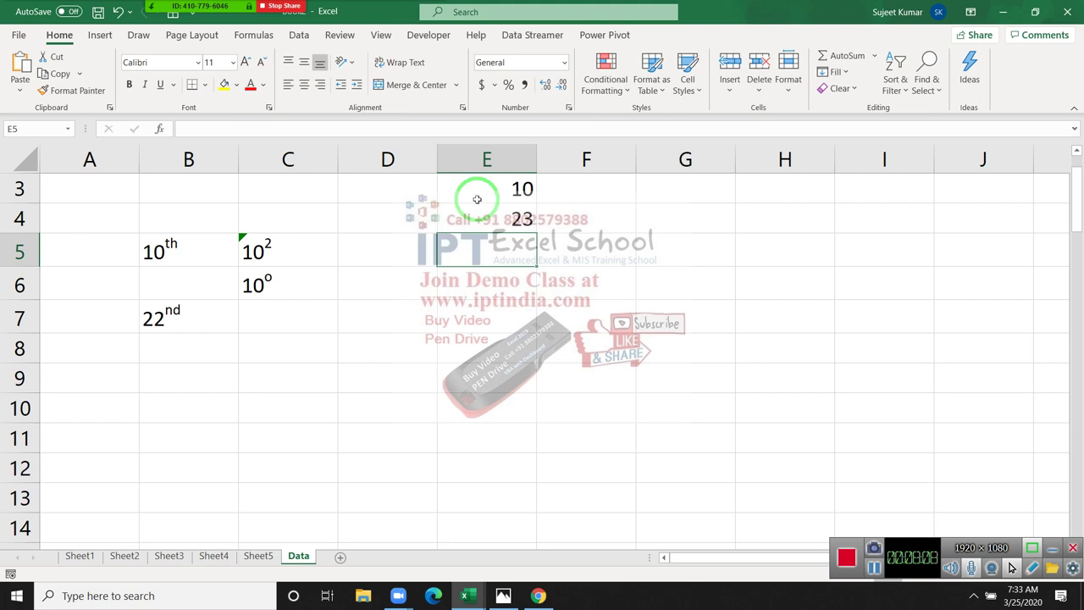
{"action": "type", "text": "32"}
{"action": "key", "text": "Return"}
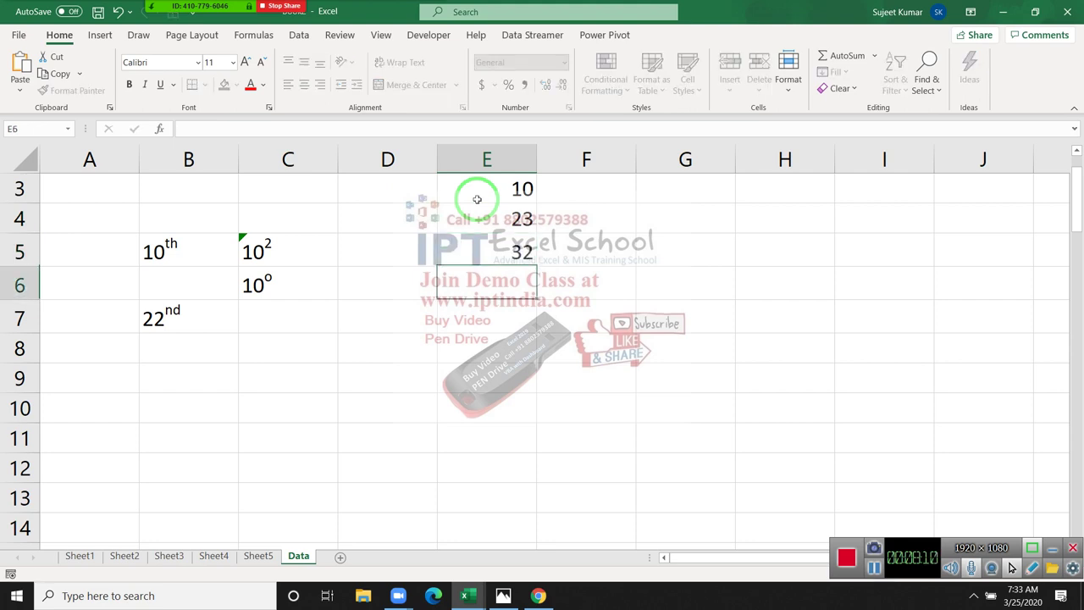
{"action": "type", "text": "52"}
{"action": "key", "text": "Return"}
Step: Continue with 36, 65, 25 and 63 in E7:E10, then discard an edit of E3
{"action": "type", "text": "36"}
{"action": "key", "text": "Return"}
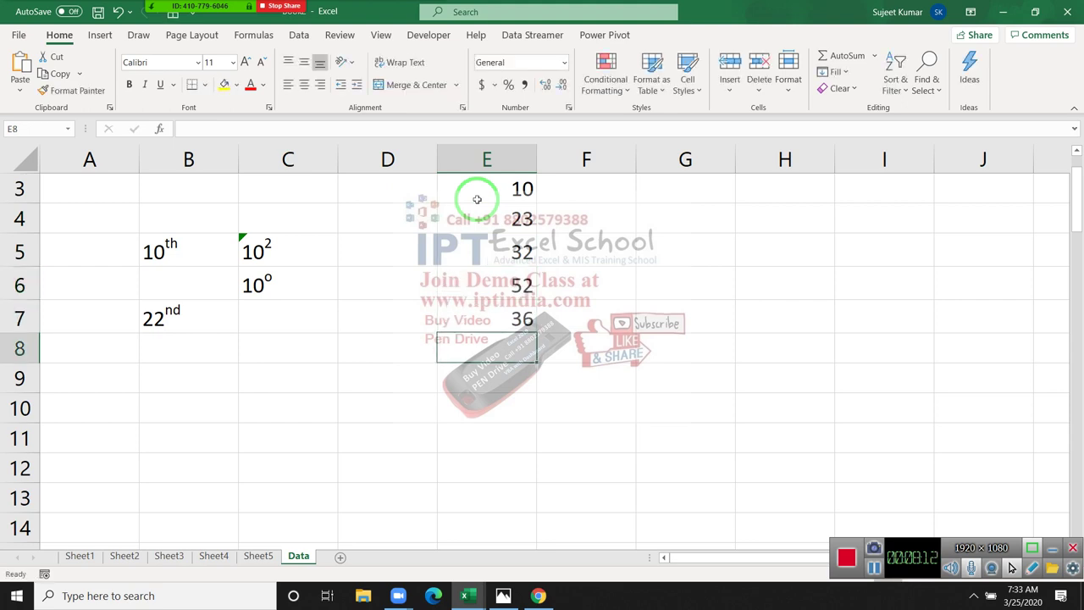
{"action": "type", "text": "65"}
{"action": "key", "text": "Return"}
{"action": "type", "text": "25"}
{"action": "key", "text": "Return"}
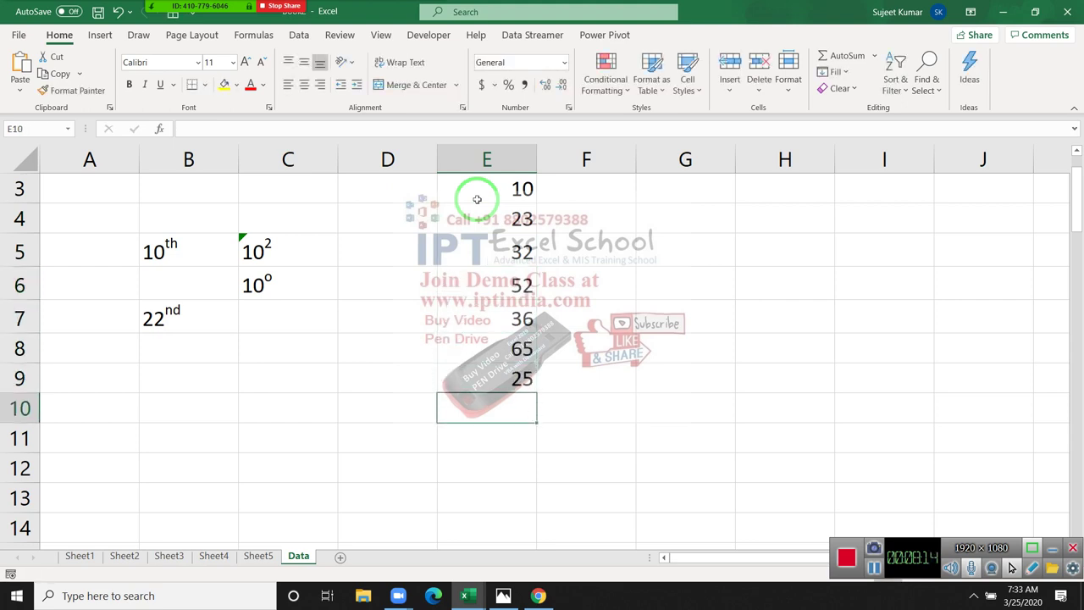
{"action": "type", "text": "63"}
{"action": "key", "text": "Return"}
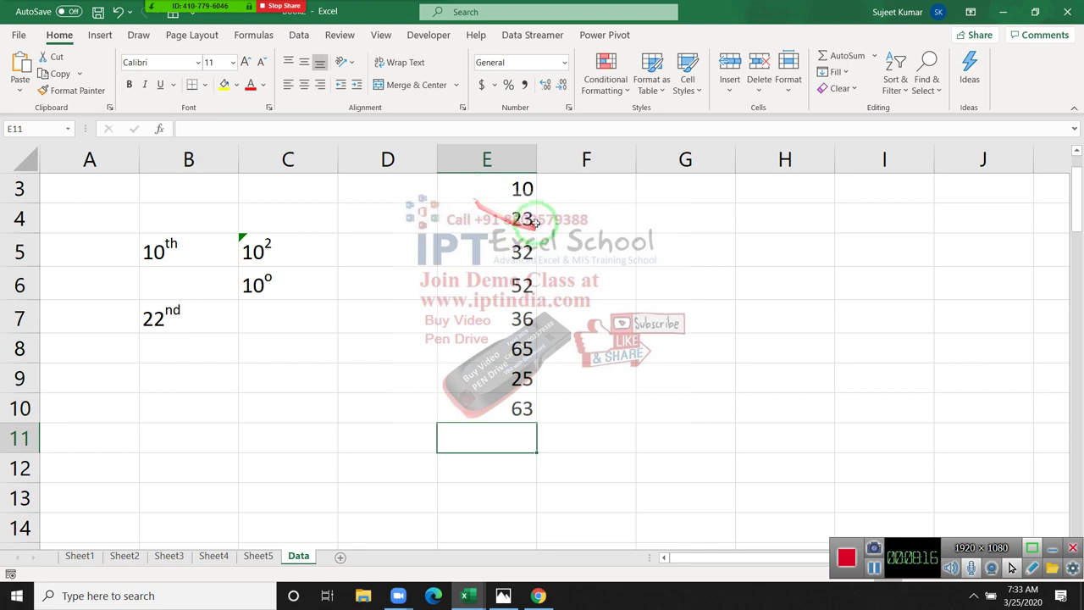
{"action": "left_click", "coordinate": [527, 192]}
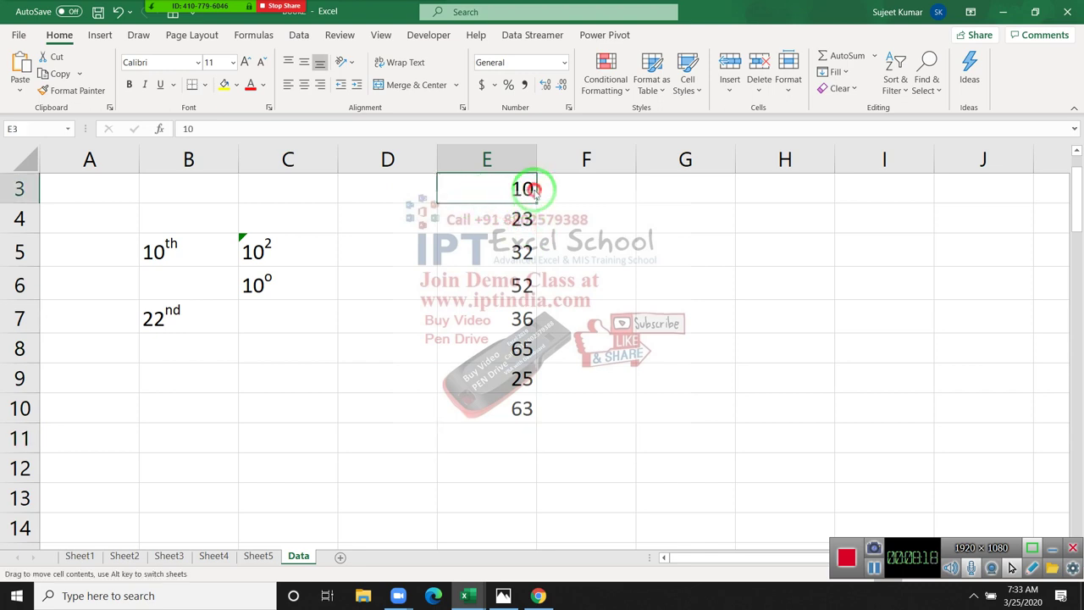
{"action": "double_click", "coordinate": [536, 188]}
{"action": "type", "text": "o"}
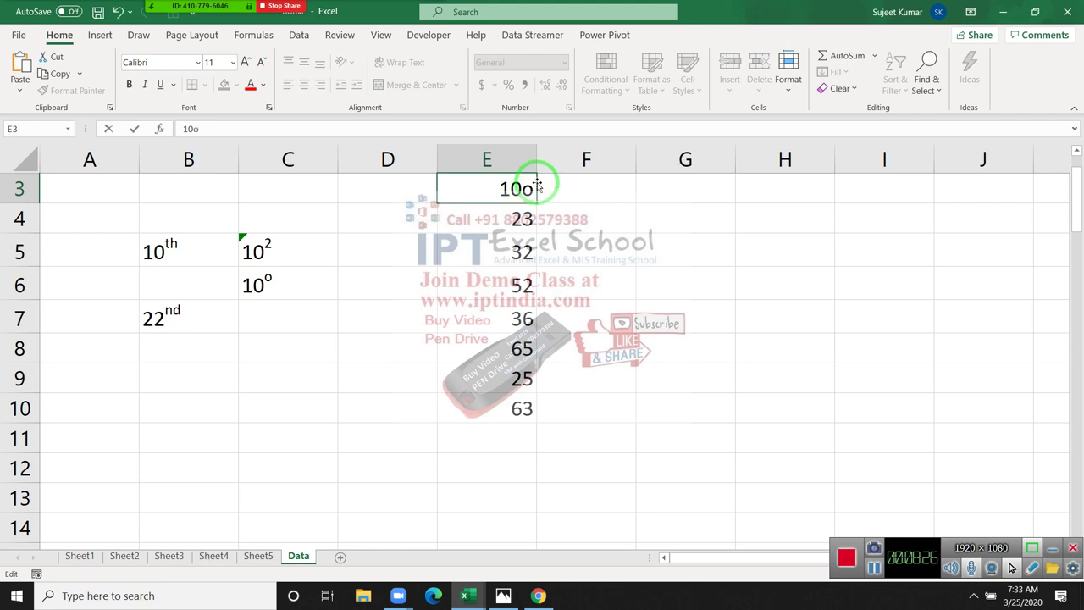
{"action": "key", "text": "ctrl+Return"}
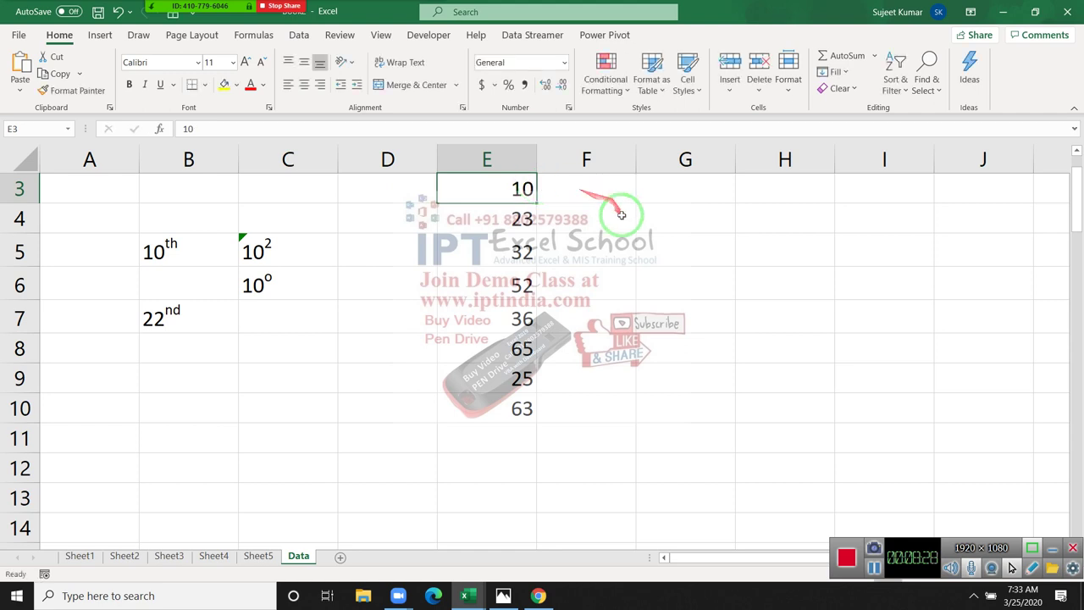
Step: Type o in F3 and fill it down through F10 with Ctrl+D
{"action": "left_click", "coordinate": [566, 194]}
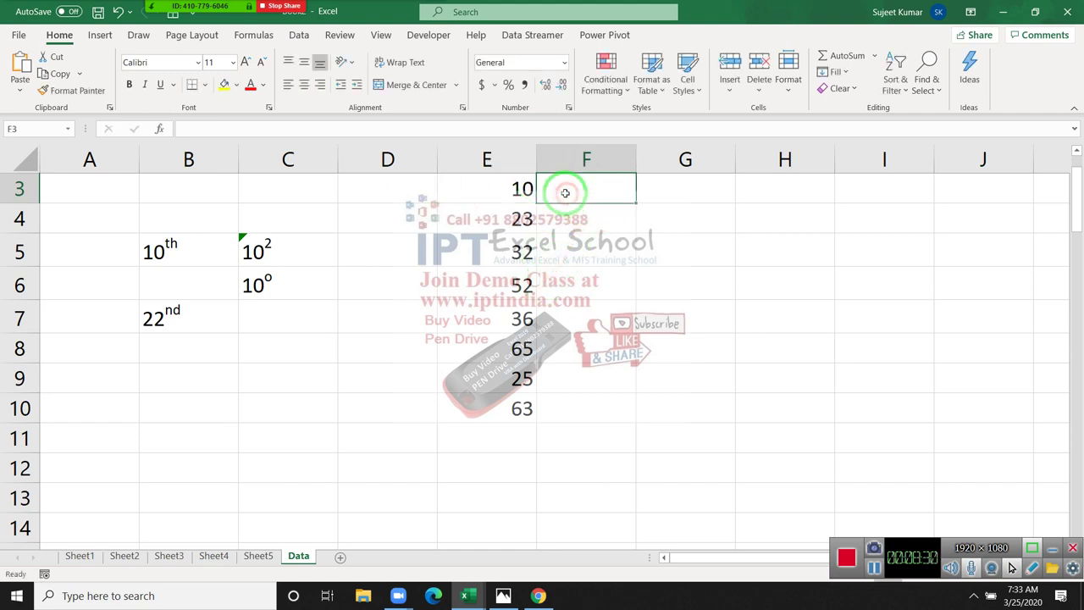
{"action": "type", "text": "o"}
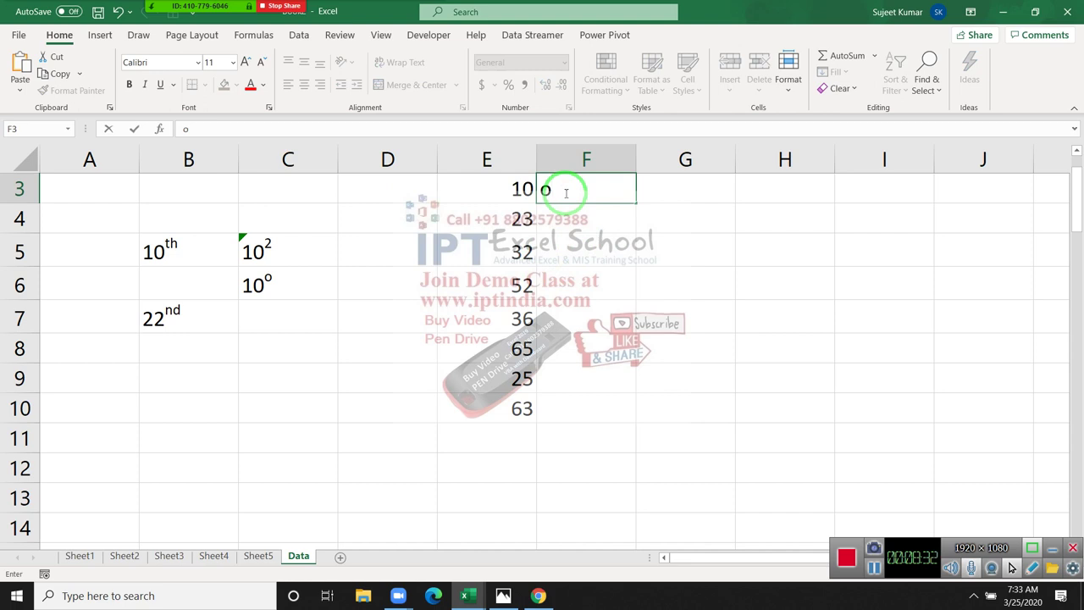
{"action": "key", "text": "Return"}
{"action": "left_click_drag", "start_coordinate": [565, 192], "coordinate": [566, 408]}
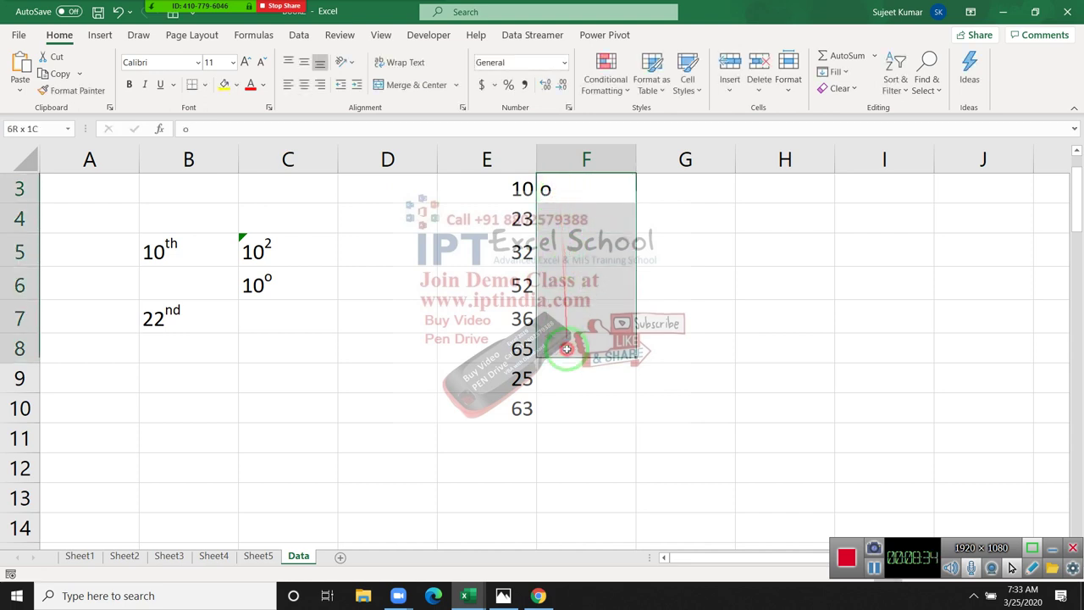
{"action": "key", "text": "ctrl+d"}
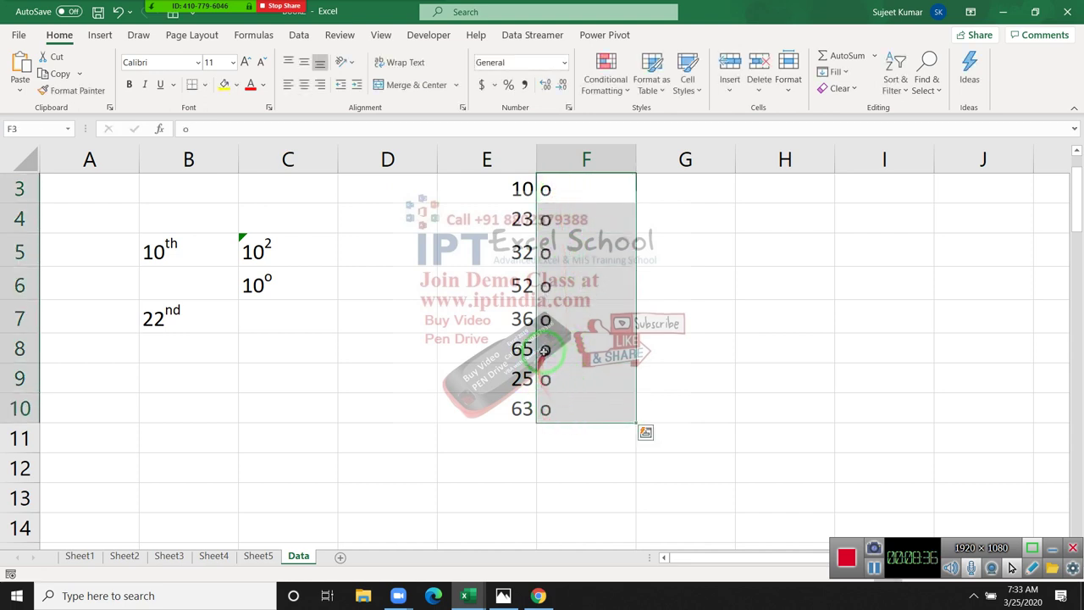
Step: Make the o characters in F3:F10 superscript
{"action": "right_click", "coordinate": [552, 345]}
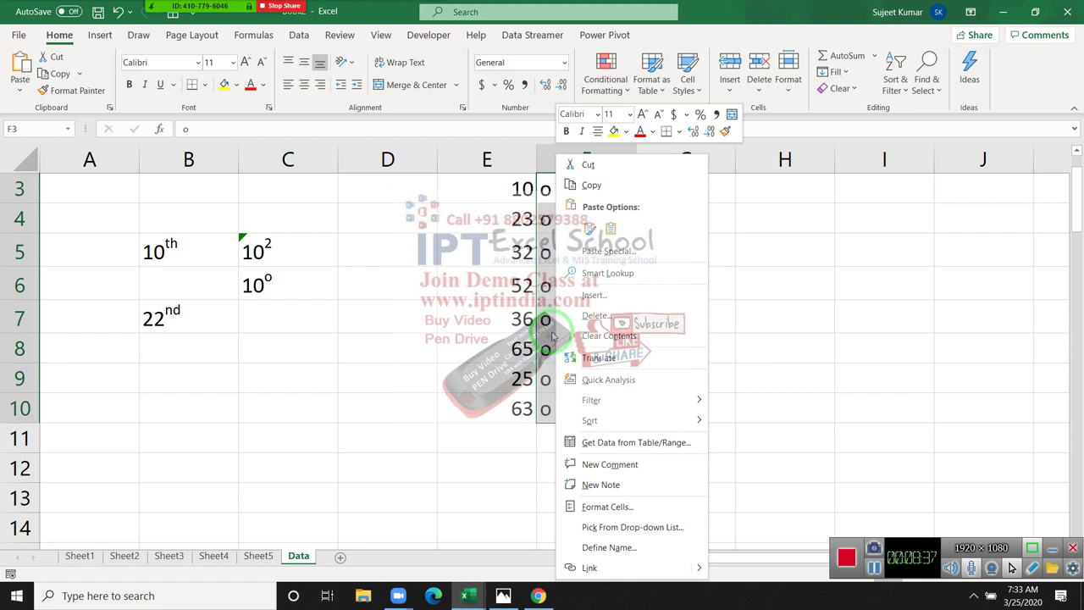
{"action": "left_click", "coordinate": [285, 88]}
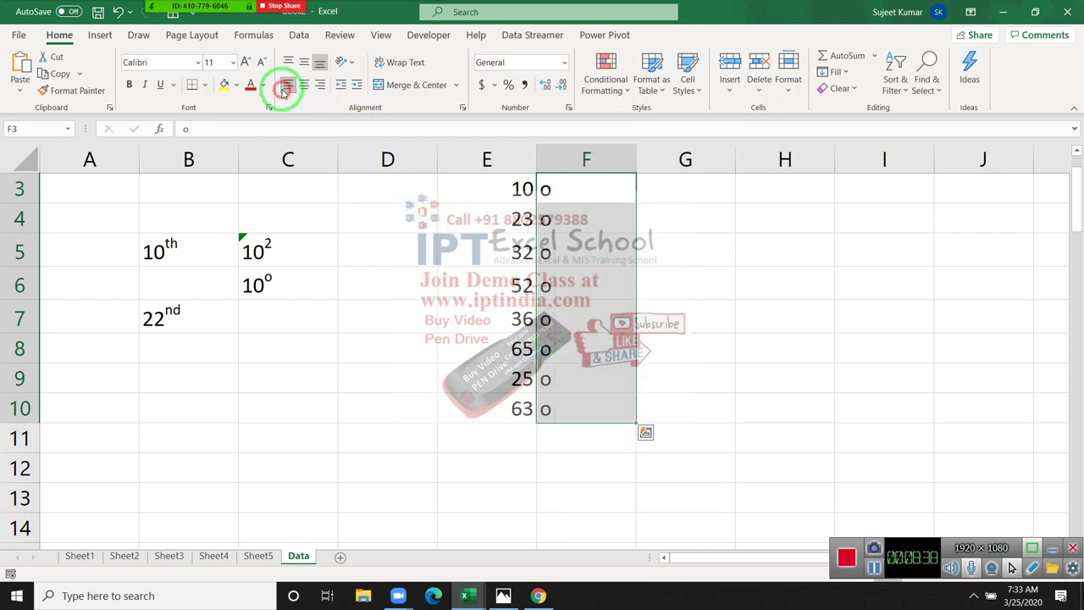
{"action": "right_click", "coordinate": [591, 364]}
{"action": "left_click", "coordinate": [677, 507]}
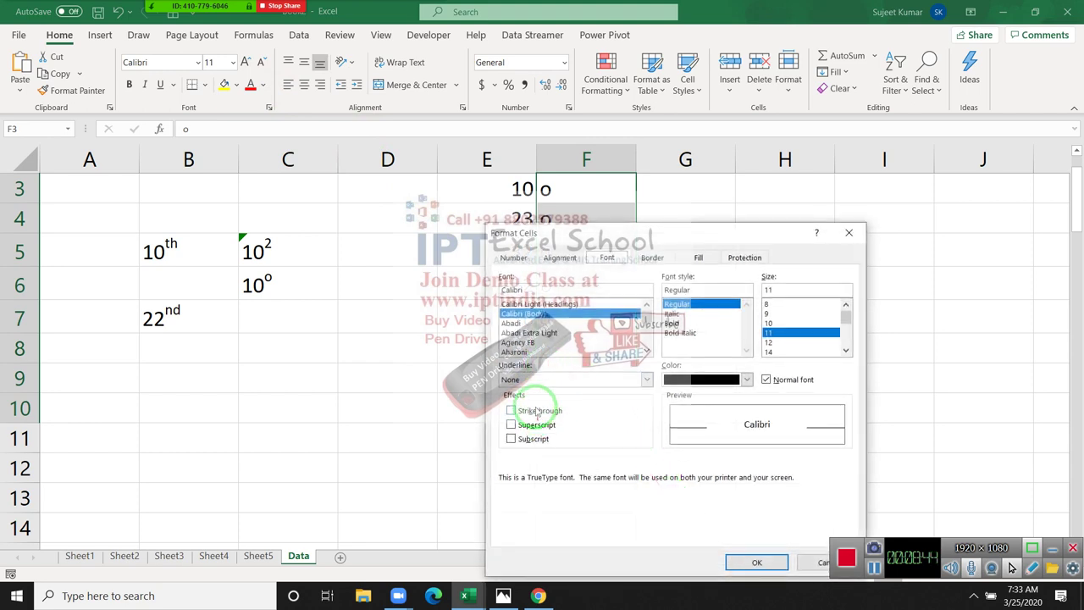
{"action": "left_click", "coordinate": [534, 426]}
{"action": "left_click", "coordinate": [759, 563]}
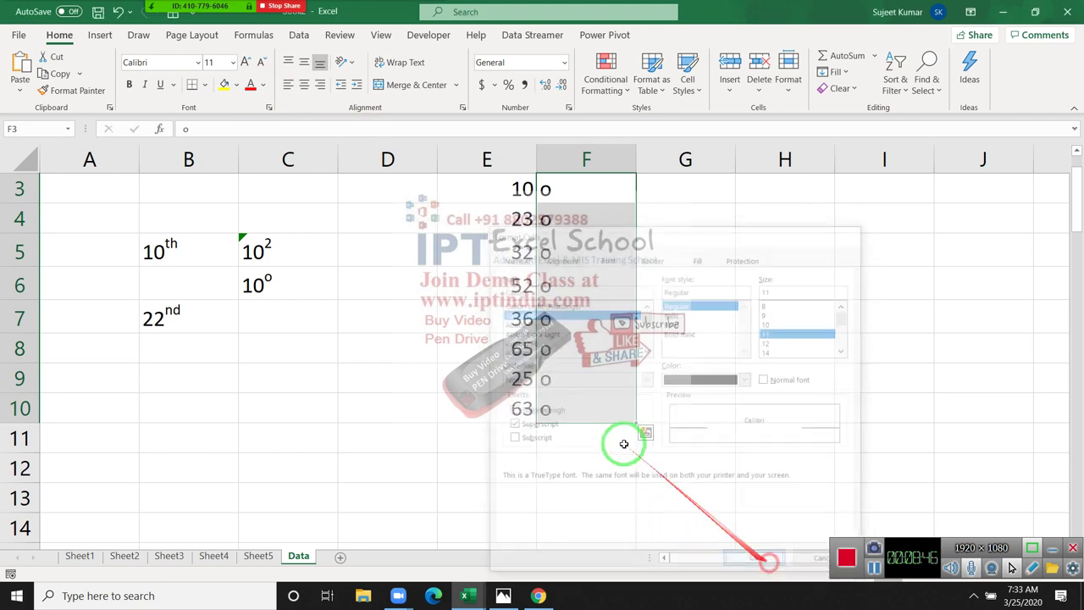
Step: Narrow column F to a thin sliver beside the numbers in column E
{"action": "left_click", "coordinate": [504, 192]}
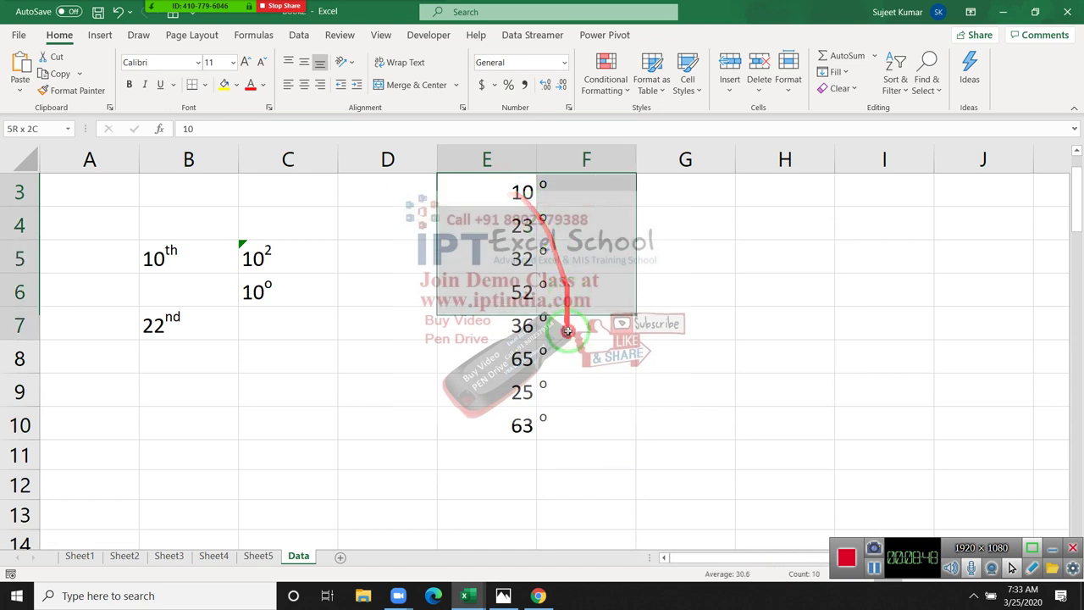
{"action": "left_click_drag", "start_coordinate": [504, 192], "coordinate": [593, 424]}
{"action": "left_click", "coordinate": [601, 284]}
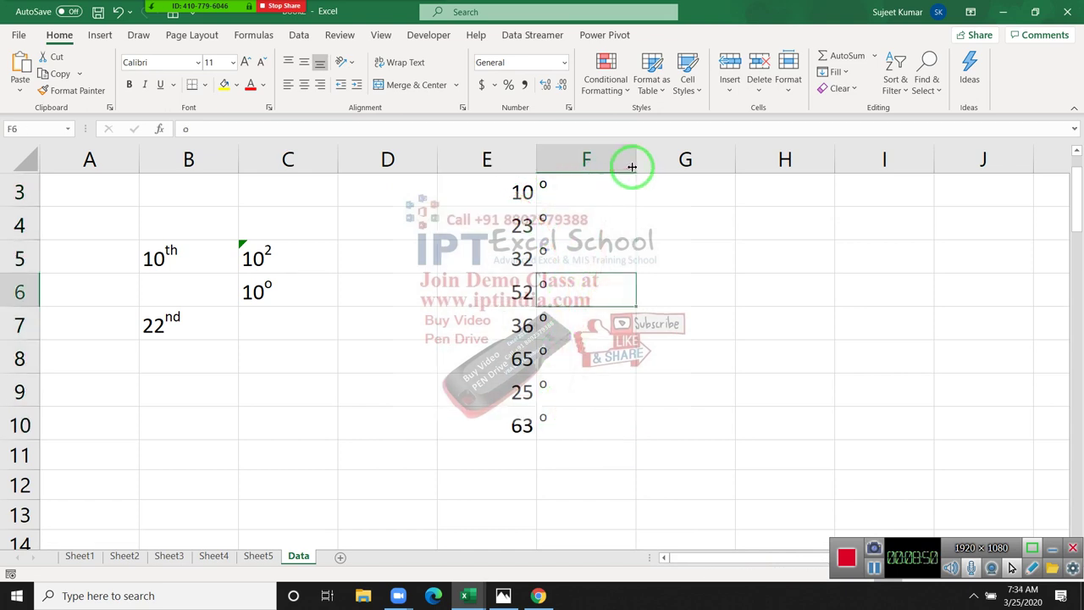
{"action": "left_click_drag", "start_coordinate": [635, 164], "coordinate": [548, 171]}
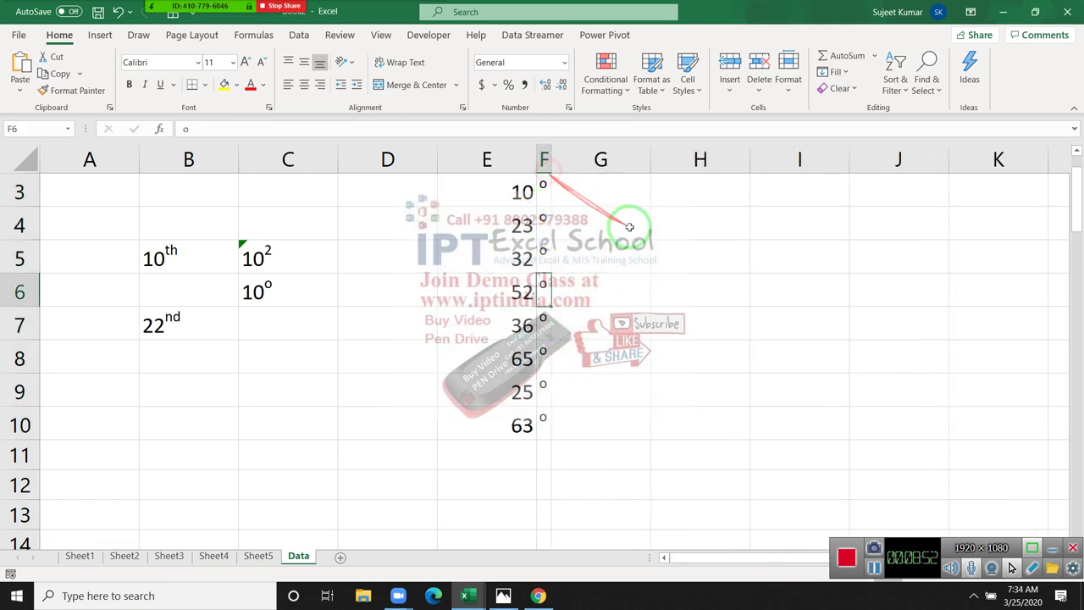
Step: Give E3:F10 outline and inside horizontal borders, with no vertical line between numbers and marks
{"action": "mouse_move", "coordinate": [487, 187]}
{"action": "left_mouse_down"}
{"action": "mouse_move", "coordinate": [542, 310]}
{"action": "mouse_move", "coordinate": [541, 428]}
{"action": "left_mouse_up"}
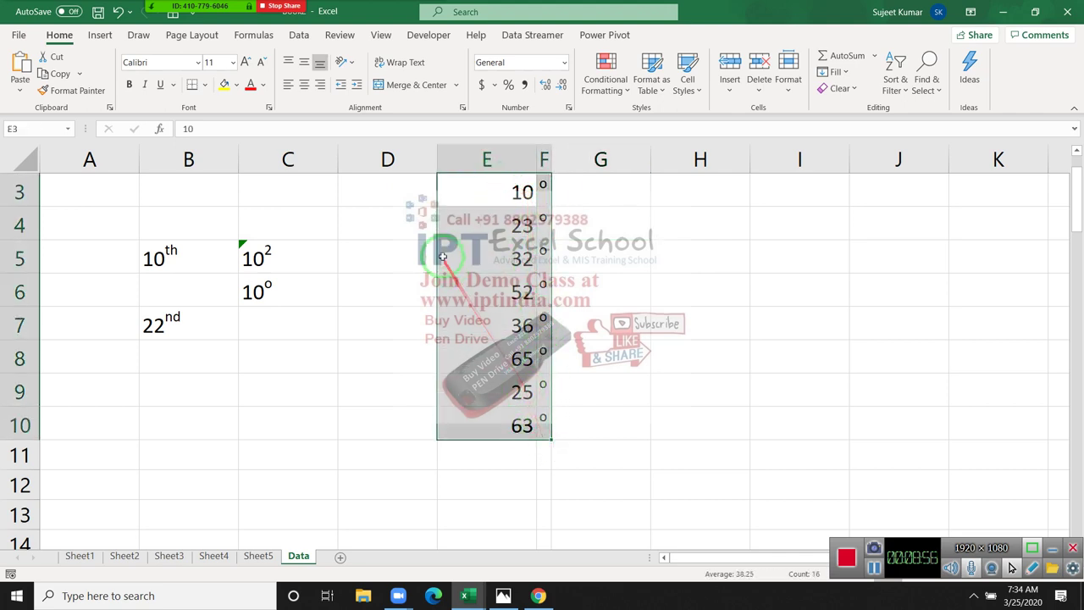
{"action": "right_click", "coordinate": [525, 311]}
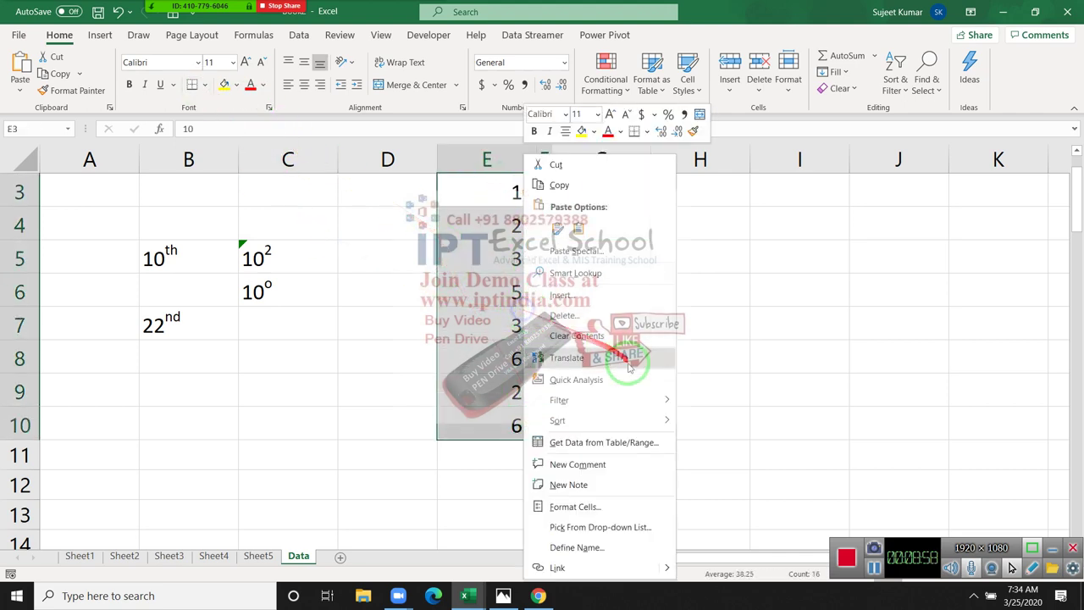
{"action": "left_click", "coordinate": [592, 508]}
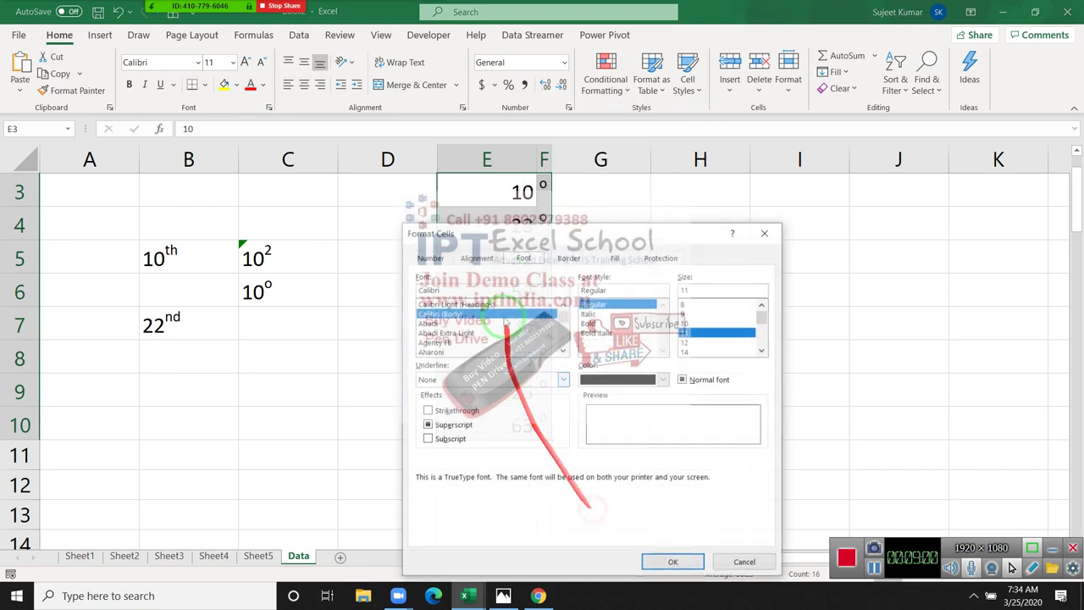
{"action": "left_click", "coordinate": [568, 258]}
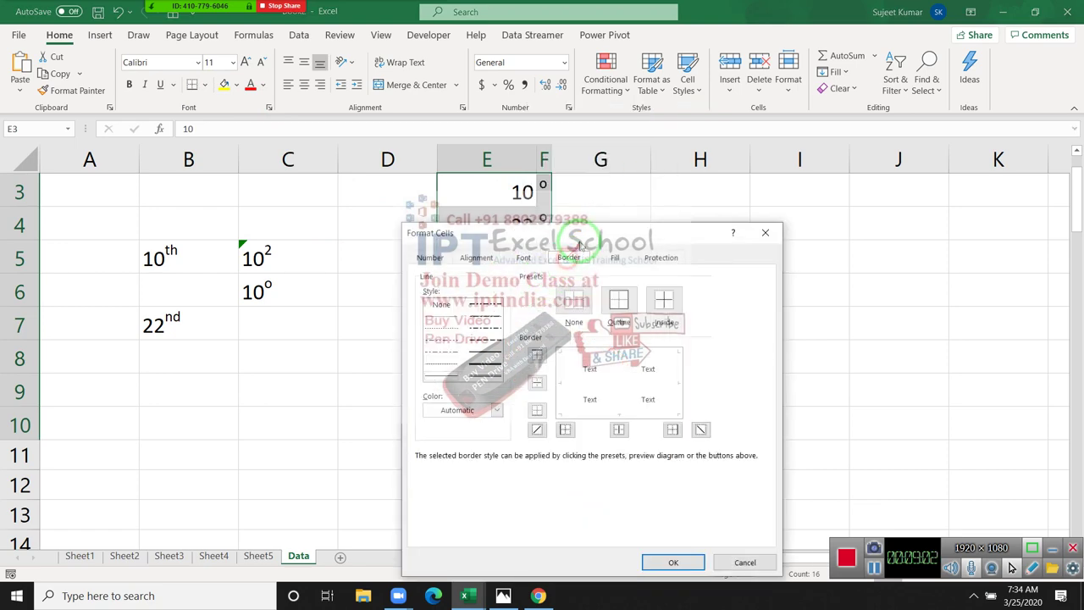
{"action": "left_click_drag", "start_coordinate": [580, 234], "coordinate": [762, 118]}
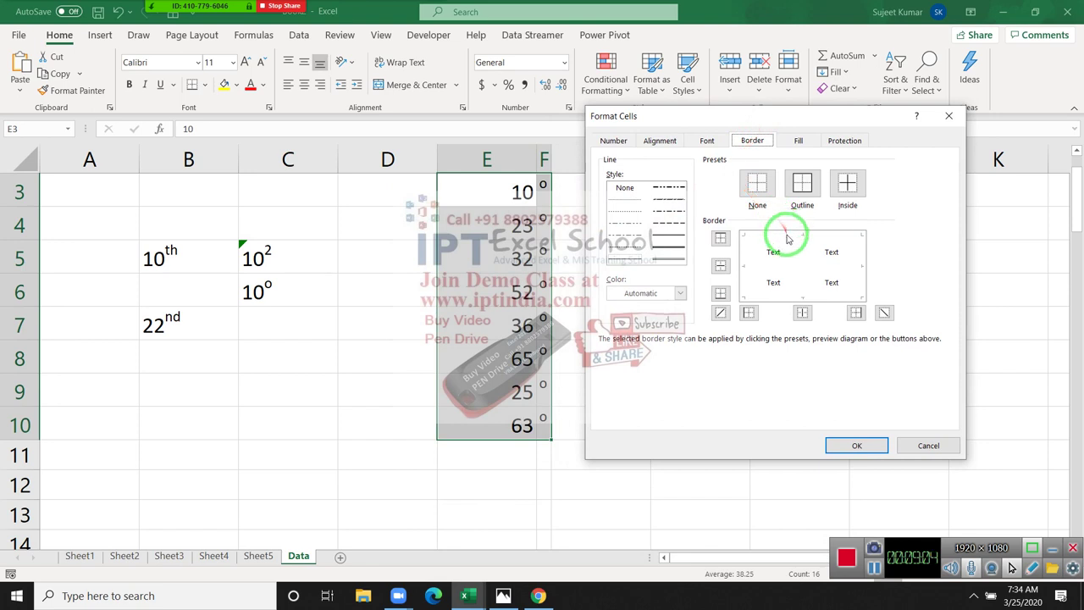
{"action": "left_click", "coordinate": [777, 236]}
{"action": "left_click", "coordinate": [746, 258]}
{"action": "left_click", "coordinate": [805, 296]}
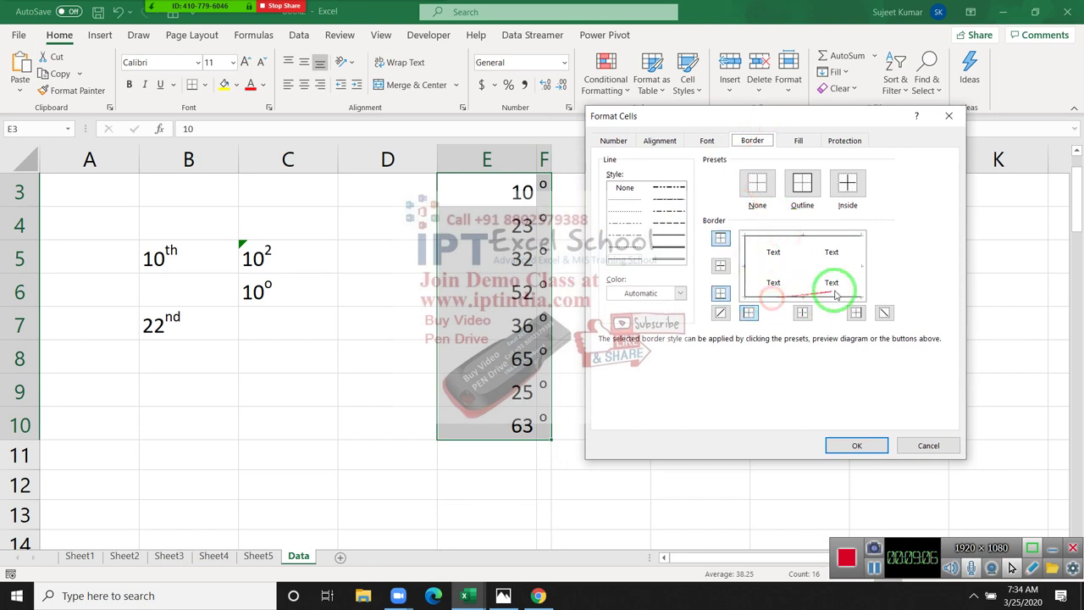
{"action": "left_click", "coordinate": [860, 286]}
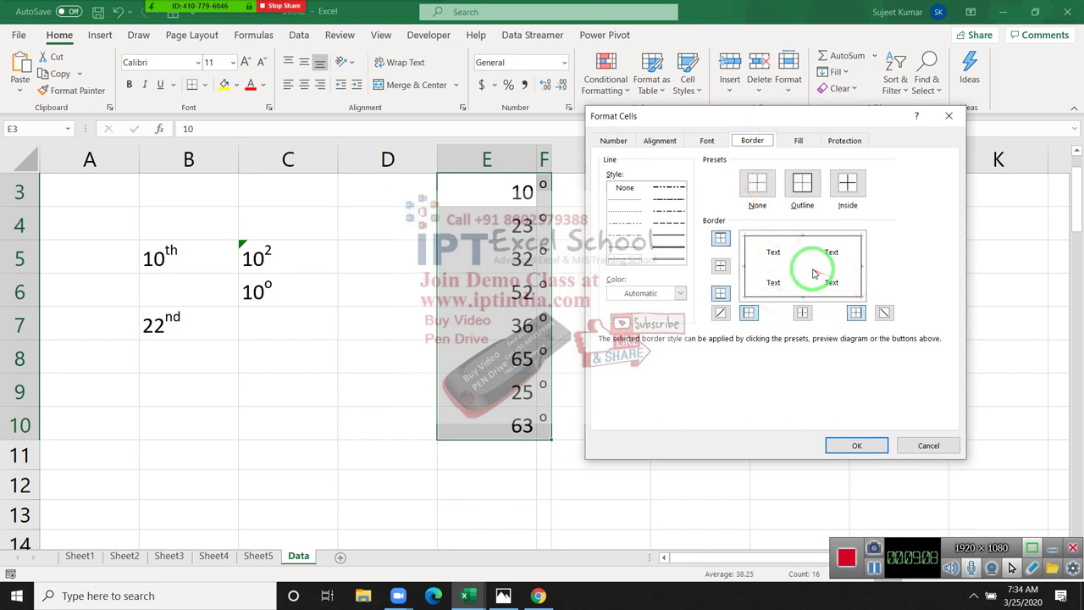
{"action": "left_click", "coordinate": [817, 267]}
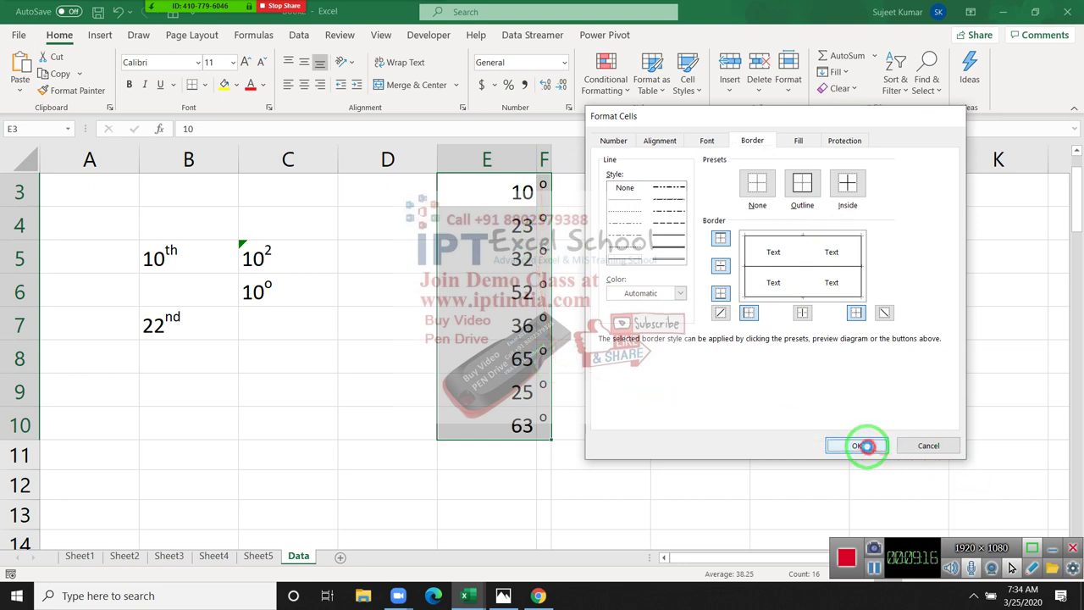
{"action": "left_click", "coordinate": [859, 444]}
{"action": "left_click", "coordinate": [773, 427]}
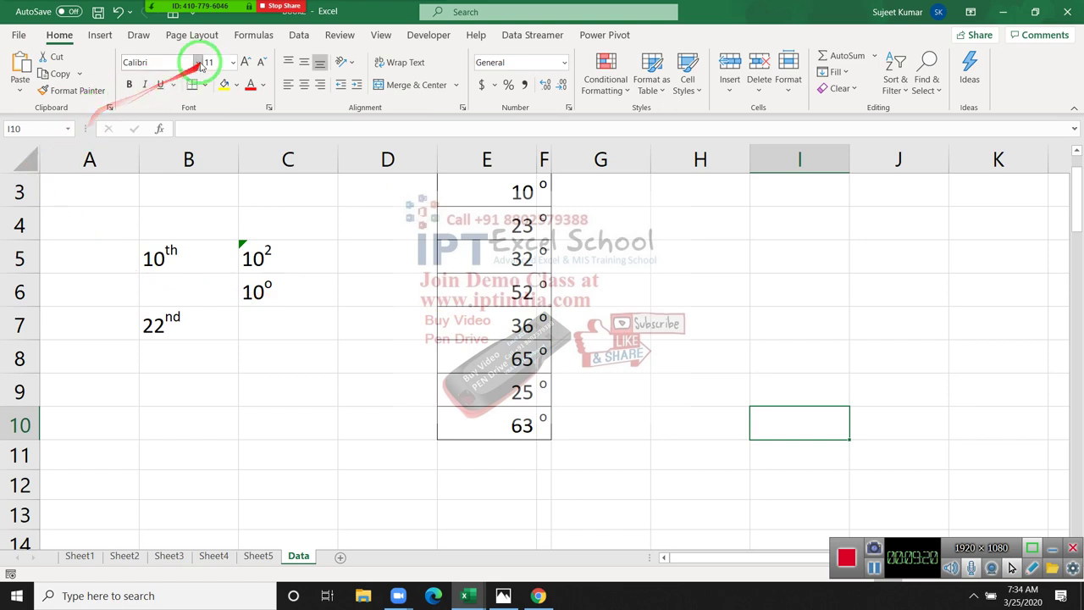
Step: Turn off Gridlines View for the Data sheet from the Page Layout tab
{"action": "left_click", "coordinate": [216, 38]}
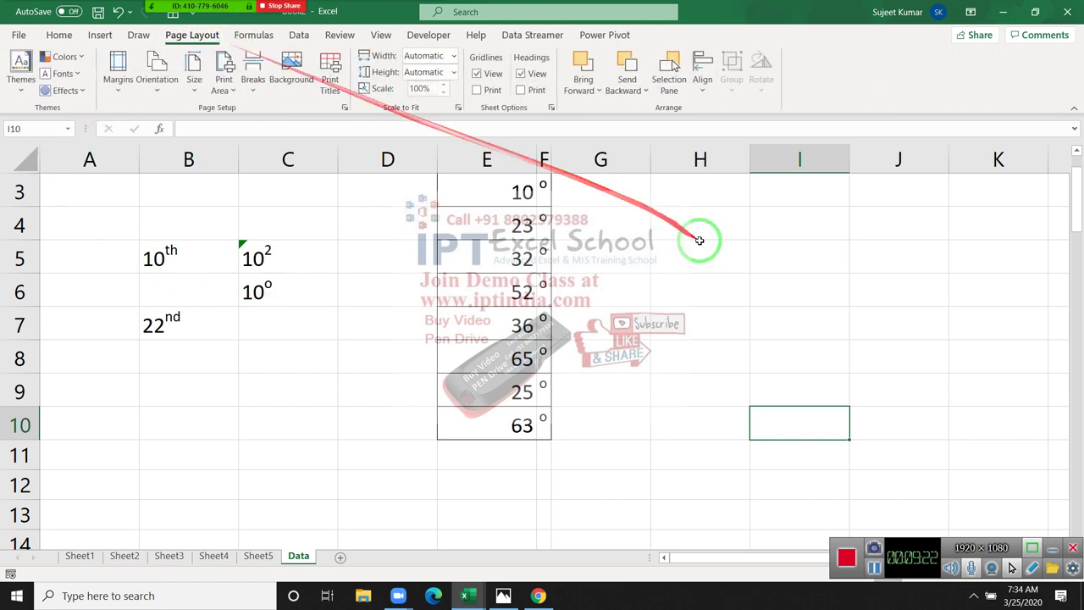
{"action": "left_click", "coordinate": [478, 73]}
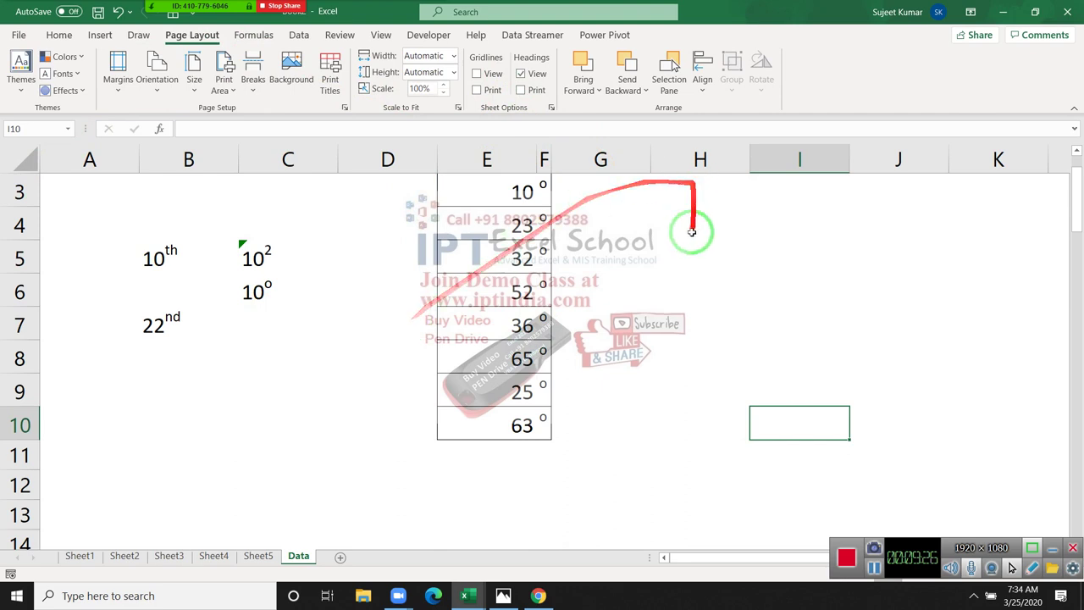
{"action": "left_click", "coordinate": [695, 227]}
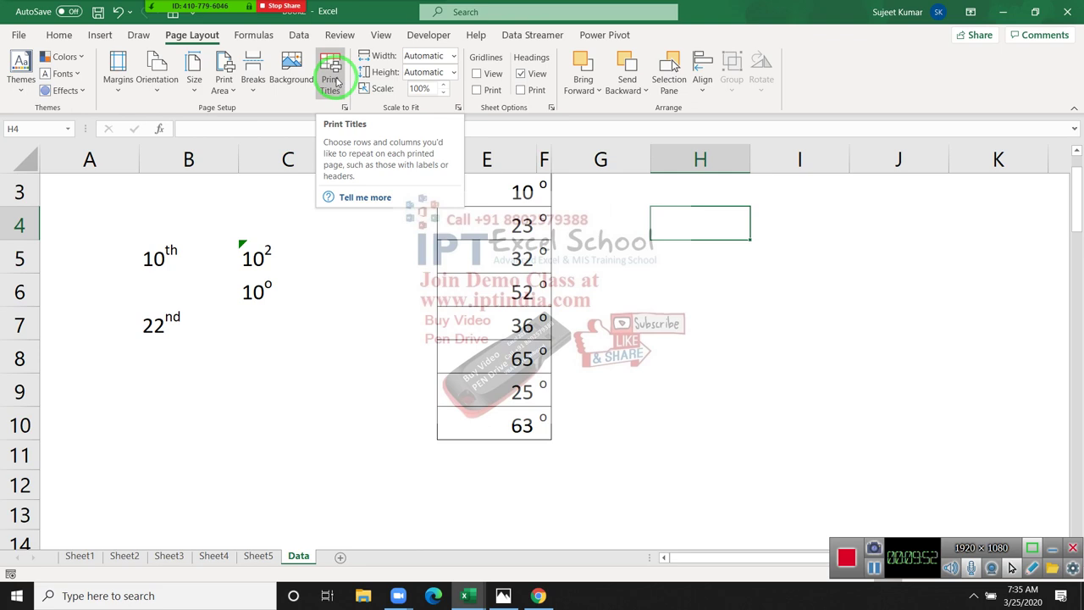
{"action": "left_click", "coordinate": [336, 81]}
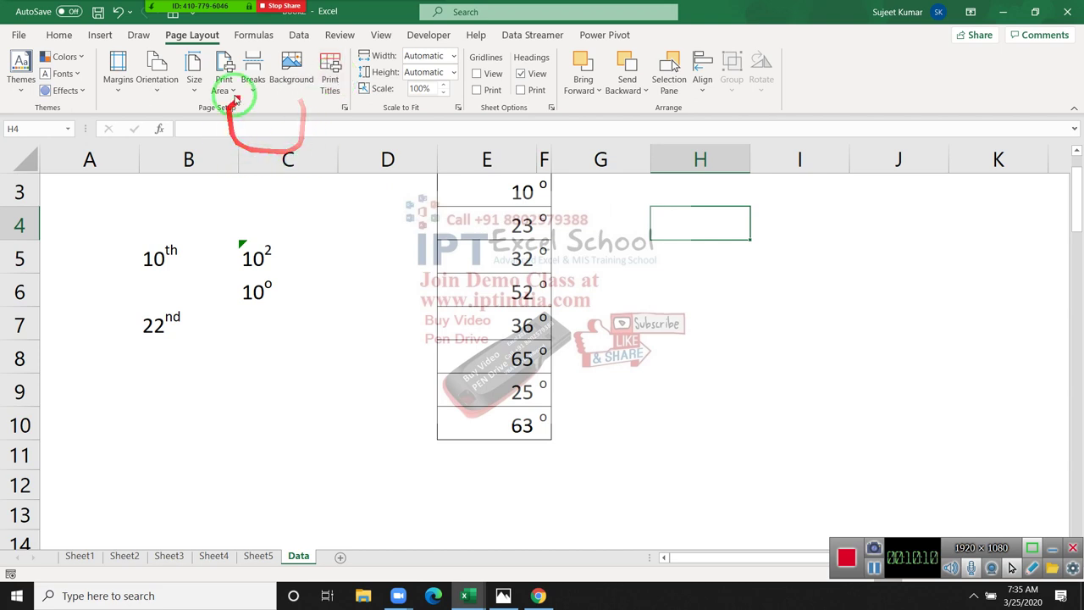
Step: On new Sheet7, enter the Sales header in A1 and start typing =ra in A2
{"action": "left_click", "coordinate": [339, 562]}
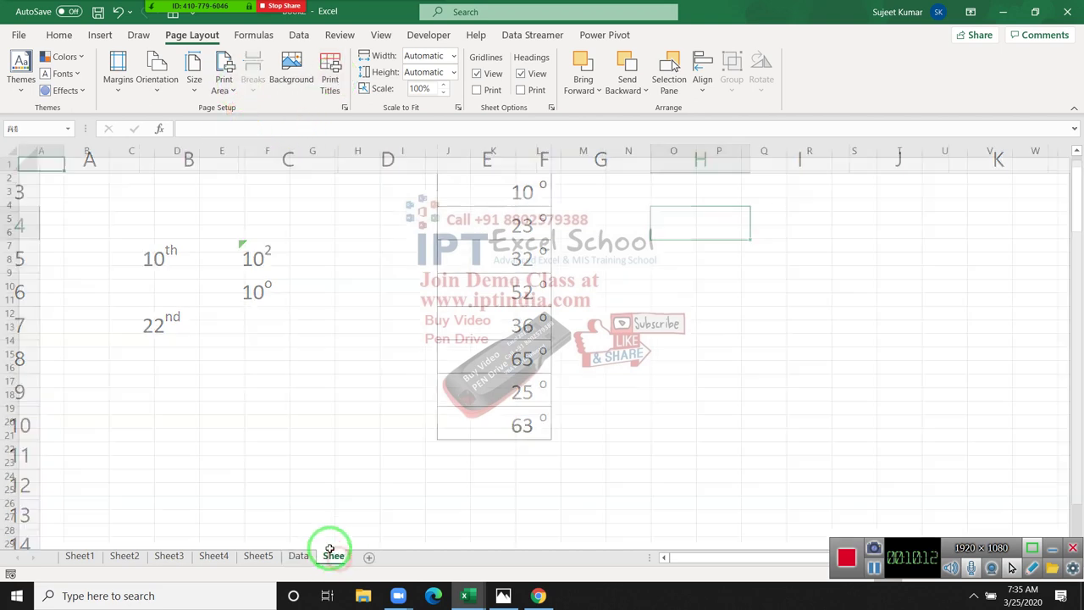
{"action": "left_click", "coordinate": [59, 34]}
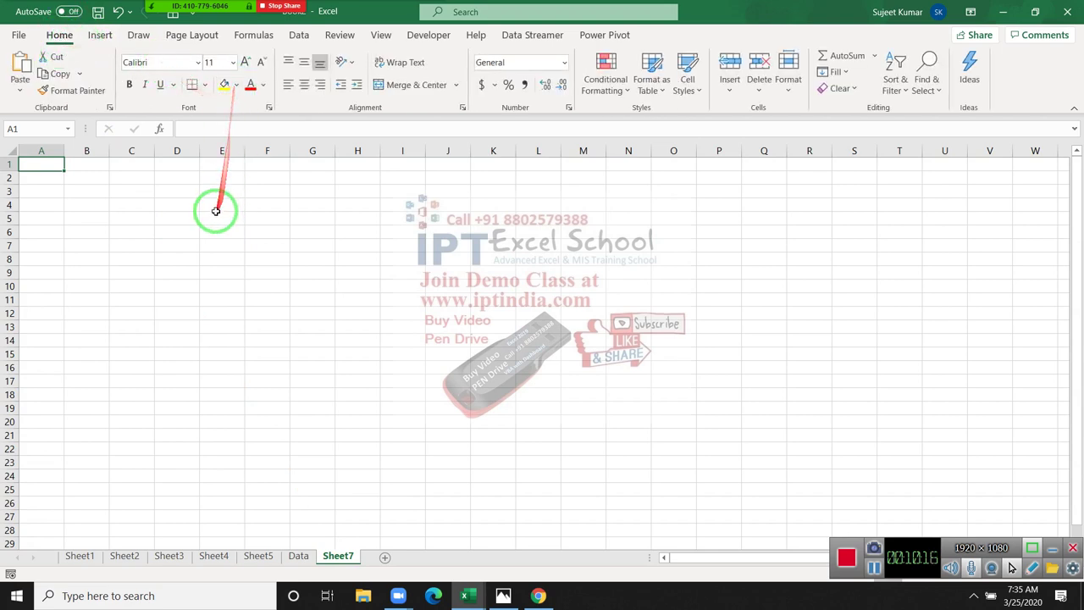
{"action": "key", "text": "Down"}
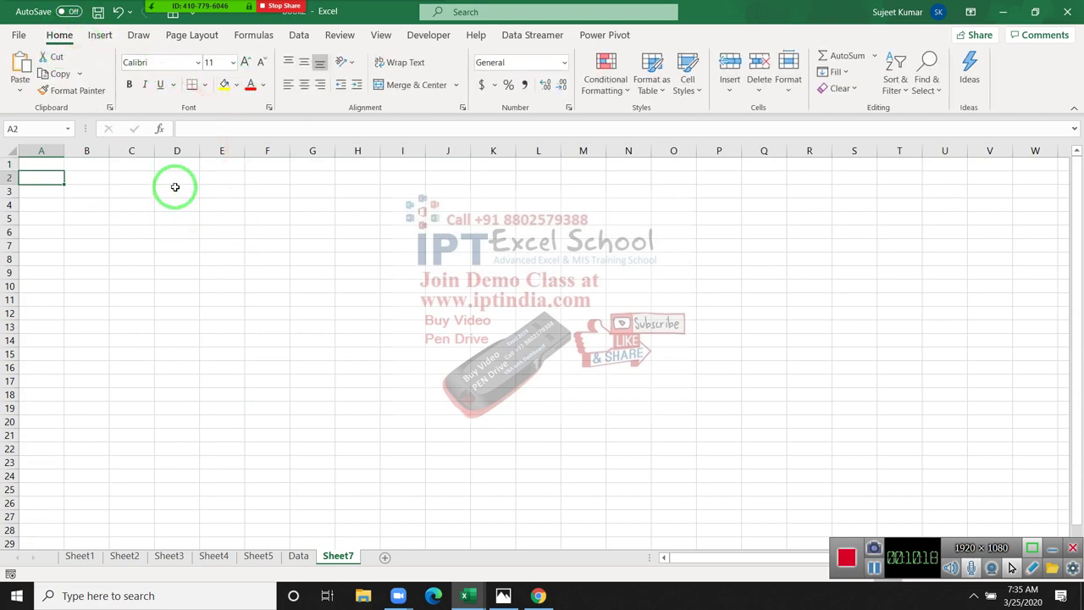
{"action": "type", "text": "SA"}
{"action": "key", "text": "Escape"}
{"action": "key", "text": "Up"}
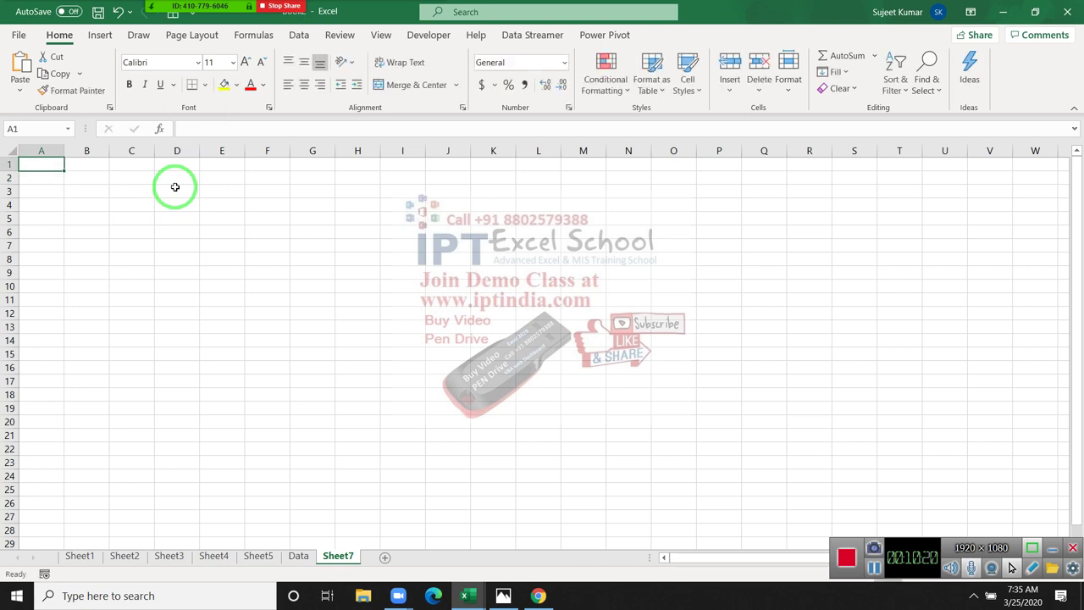
{"action": "type", "text": "Sa"}
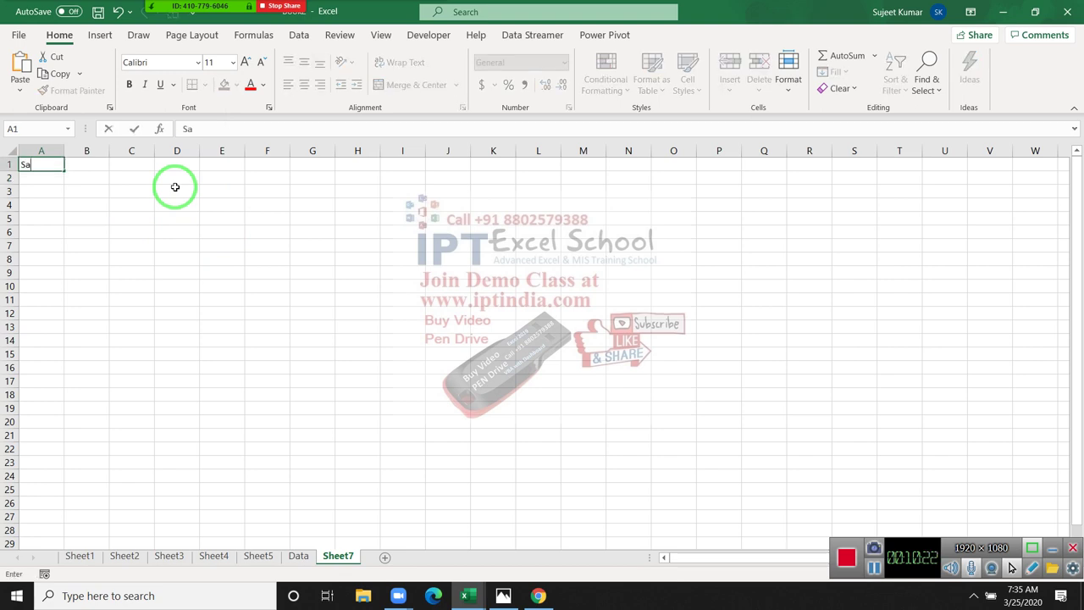
{"action": "type", "text": "le"}
{"action": "type", "text": "s"}
{"action": "key", "text": "Return"}
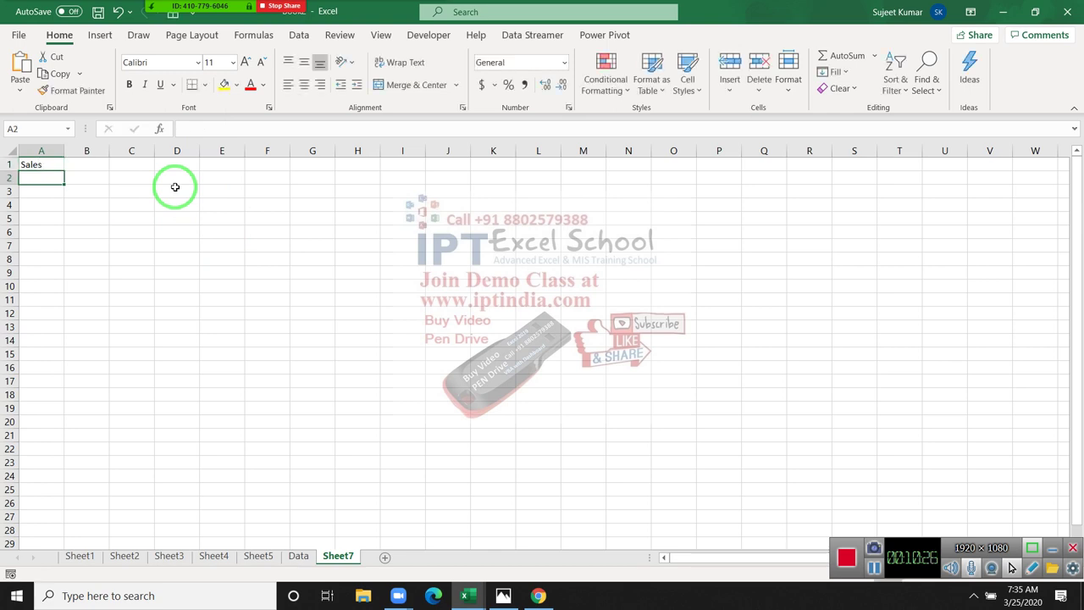
{"action": "type", "text": "=ra"}
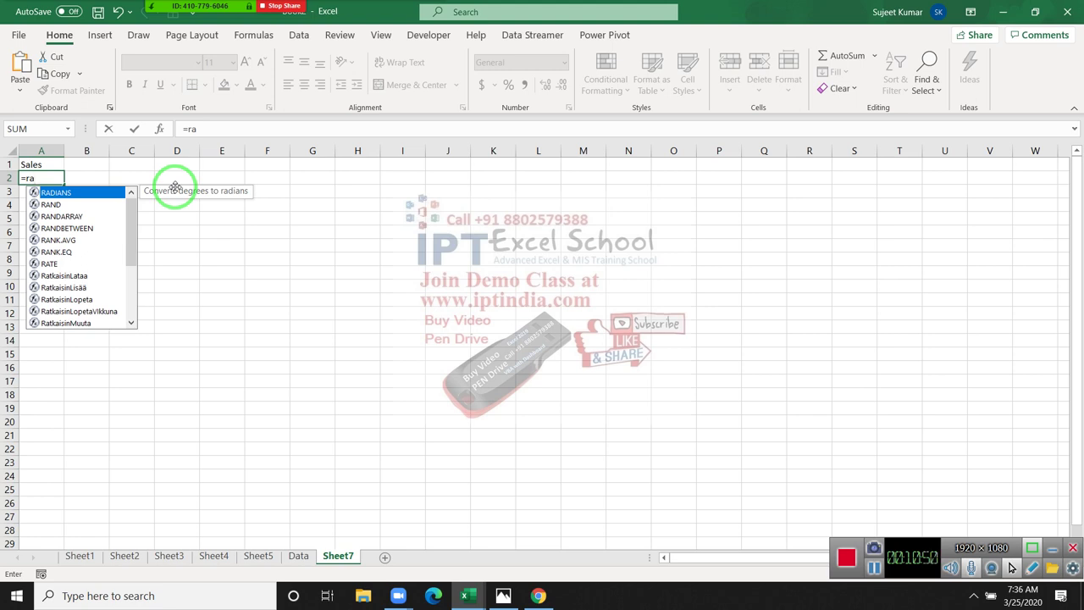
Step: Enter =RANDBETWEEN(10,90) in A2, fixing the 10.90 separator error, and select down to A30
{"action": "key", "text": "Down"}
{"action": "key", "text": "Down"}
{"action": "key", "text": "Down"}
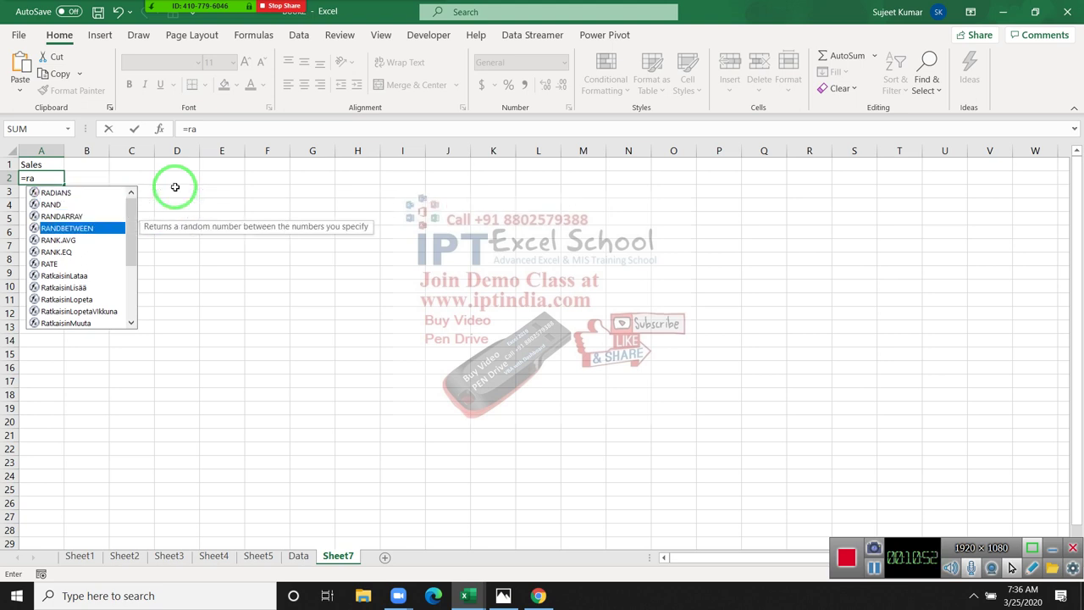
{"action": "key", "text": "Tab"}
{"action": "type", "text": "10"}
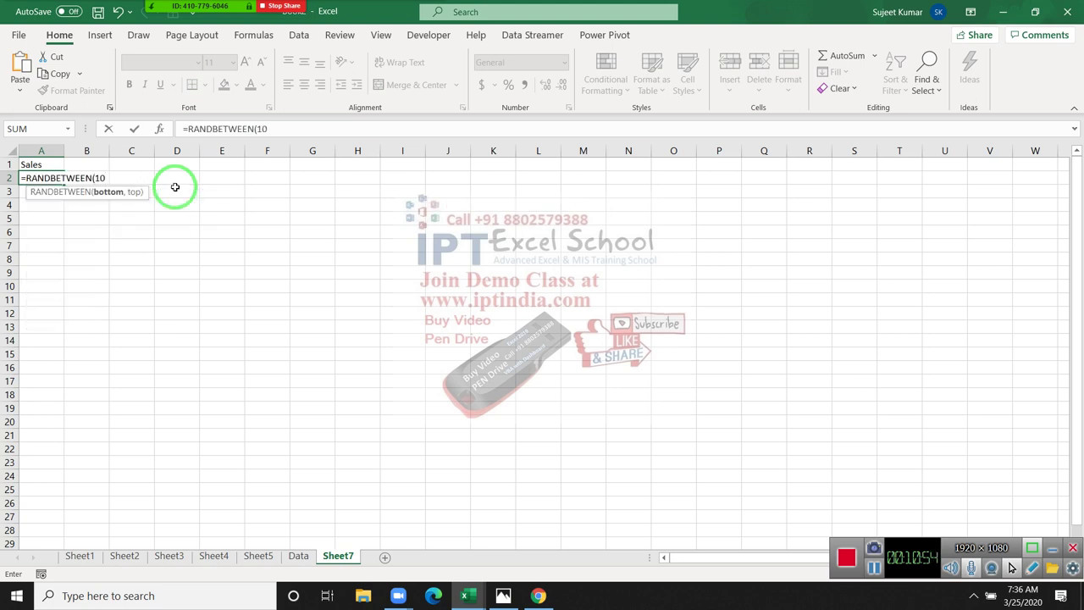
{"action": "type", "text": ".9"}
{"action": "type", "text": "0"}
{"action": "key", "text": "Return"}
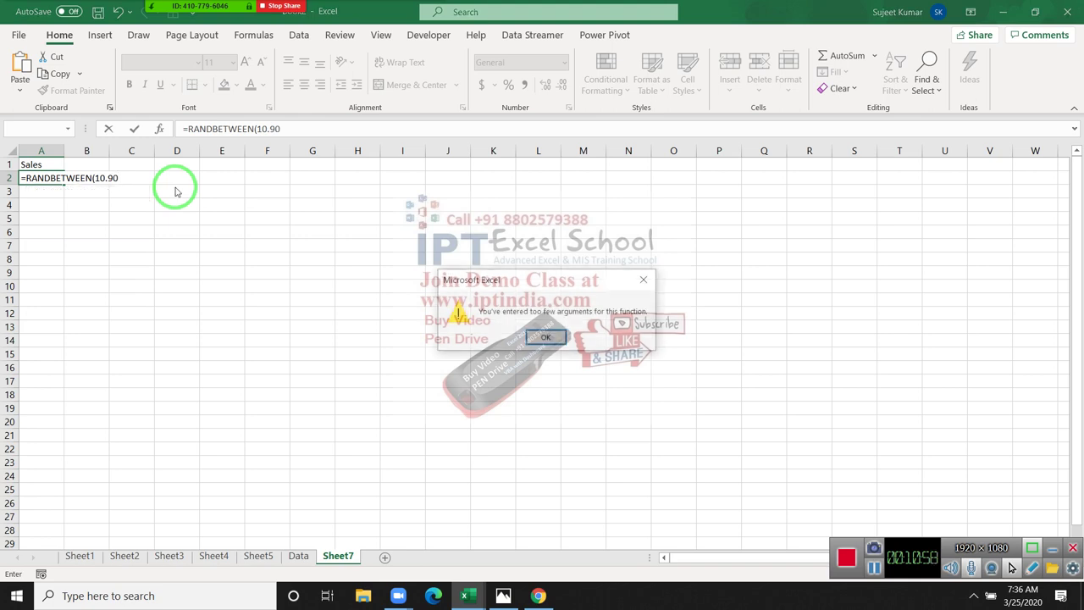
{"action": "key", "text": "Return"}
{"action": "type", "text": "10"}
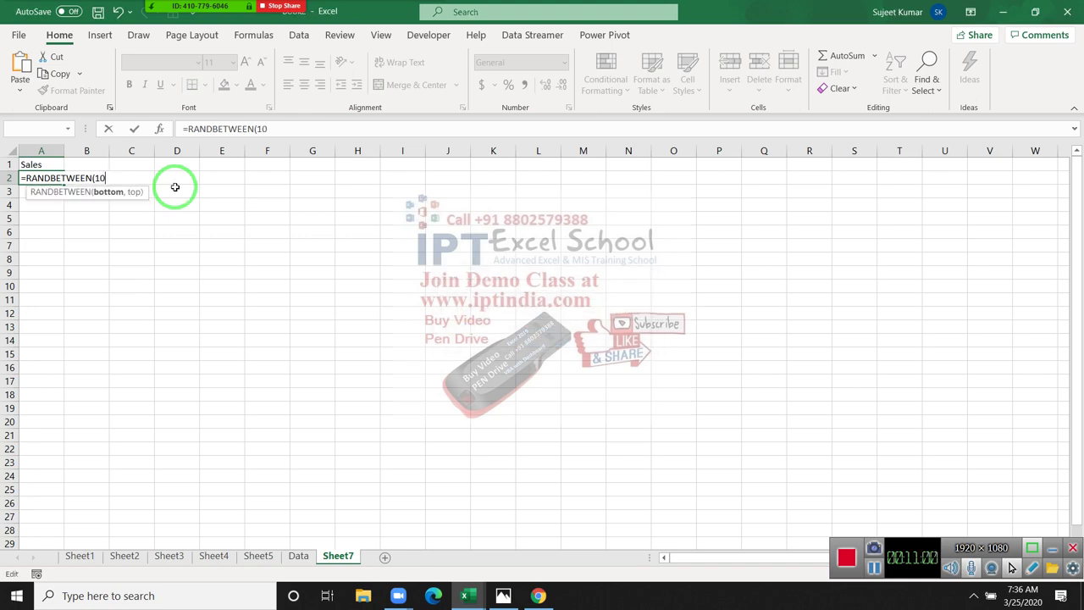
{"action": "type", "text": ",9"}
{"action": "type", "text": "0"}
{"action": "key", "text": "ctrl+Return"}
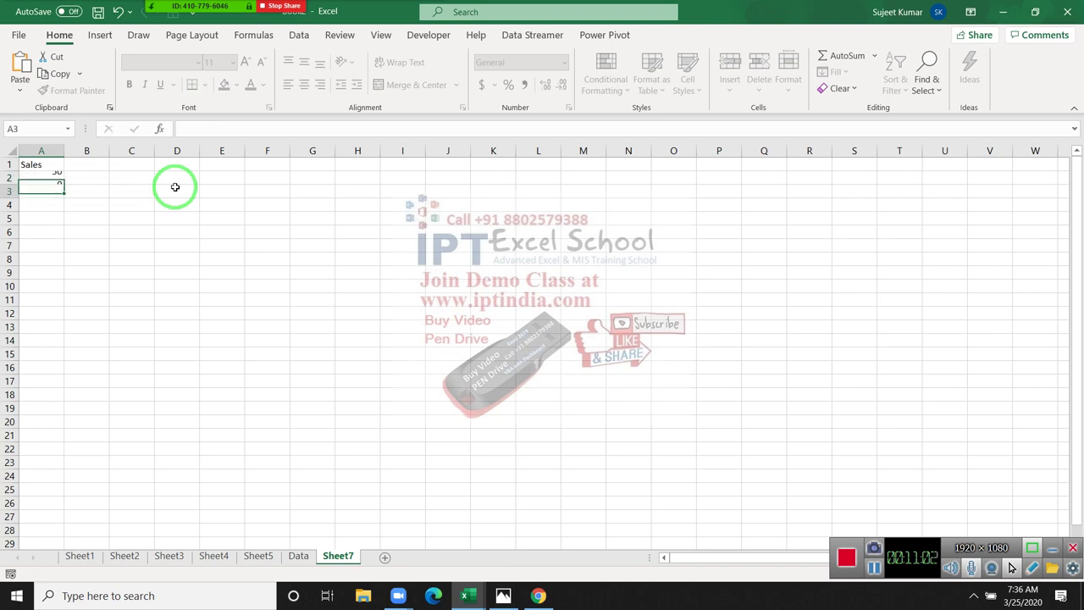
{"action": "key", "text": "shift+Down"}
{"action": "key", "text": "shift+Down"}
{"action": "key", "text": "shift+Down"}
{"action": "key", "text": "shift+Down"}
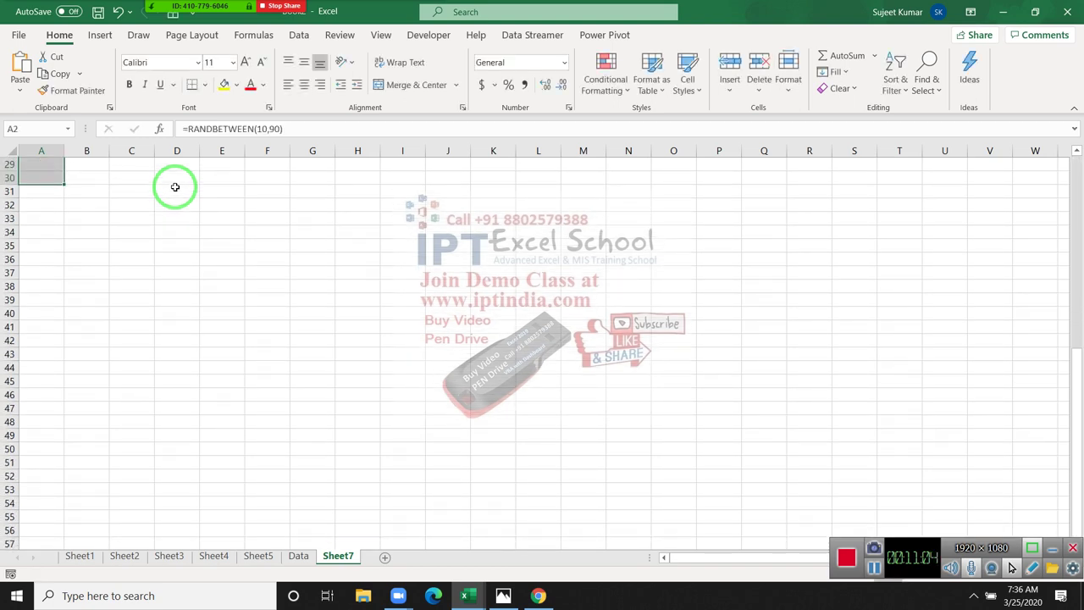
Step: Fill the random formula down to A30 and paste the results back as fixed values
{"action": "key", "text": "ctrl+v"}
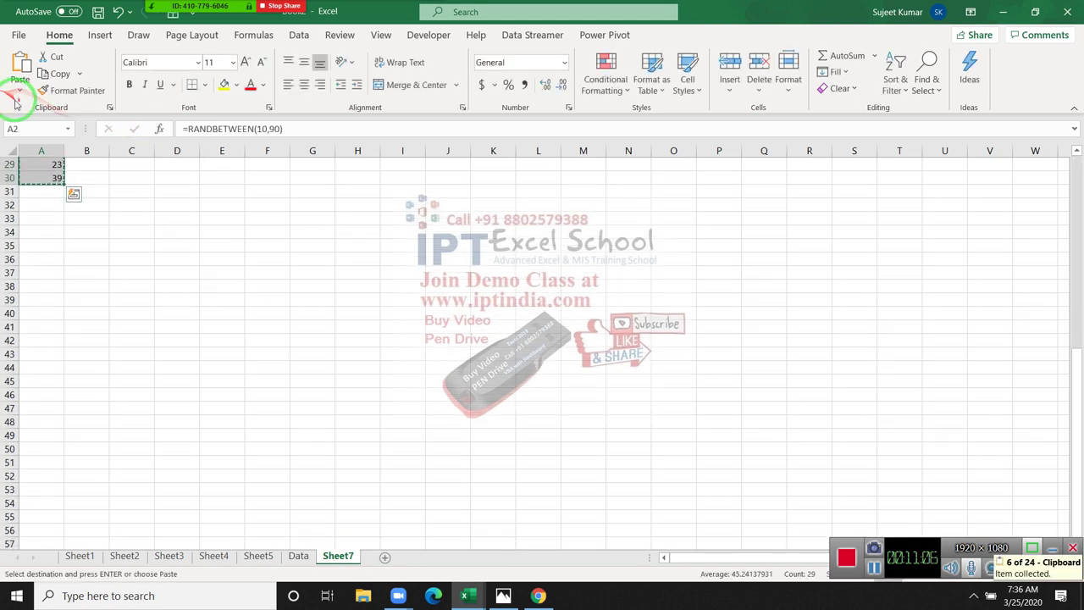
{"action": "left_click", "coordinate": [19, 91]}
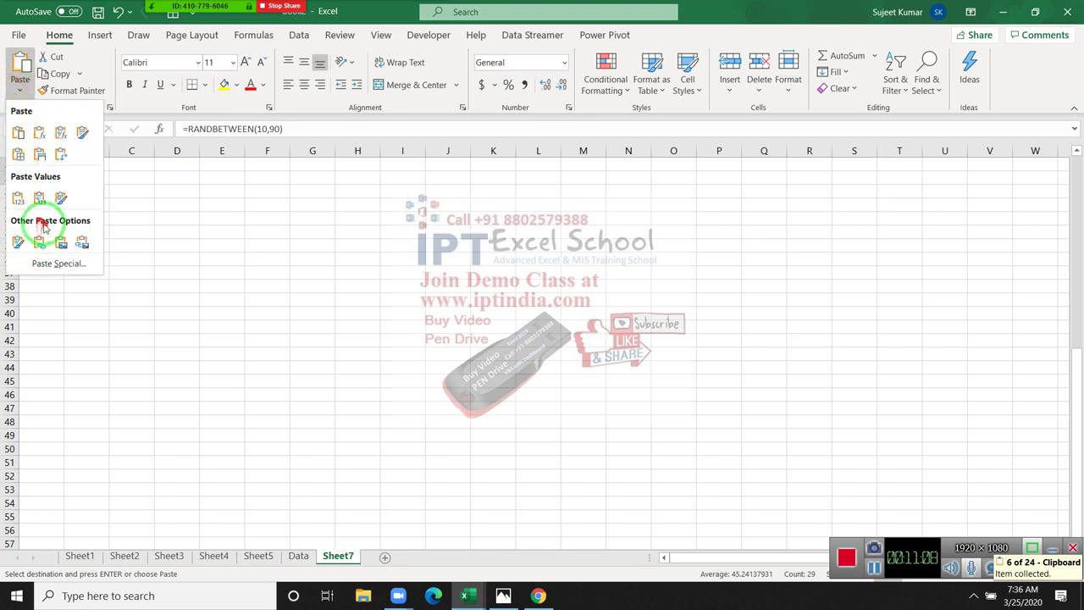
{"action": "left_click", "coordinate": [39, 198]}
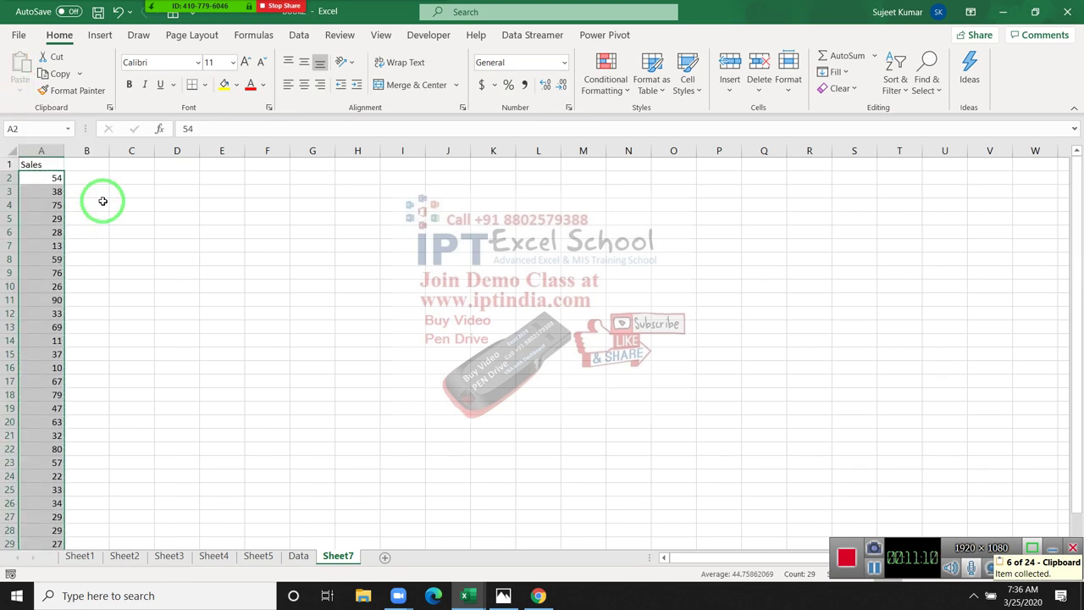
Step: Insert a blank column A so the Sales data moves to column B, then adjust column B's width
{"action": "left_click", "coordinate": [38, 151]}
{"action": "key", "text": "ctrl+shift+plus"}
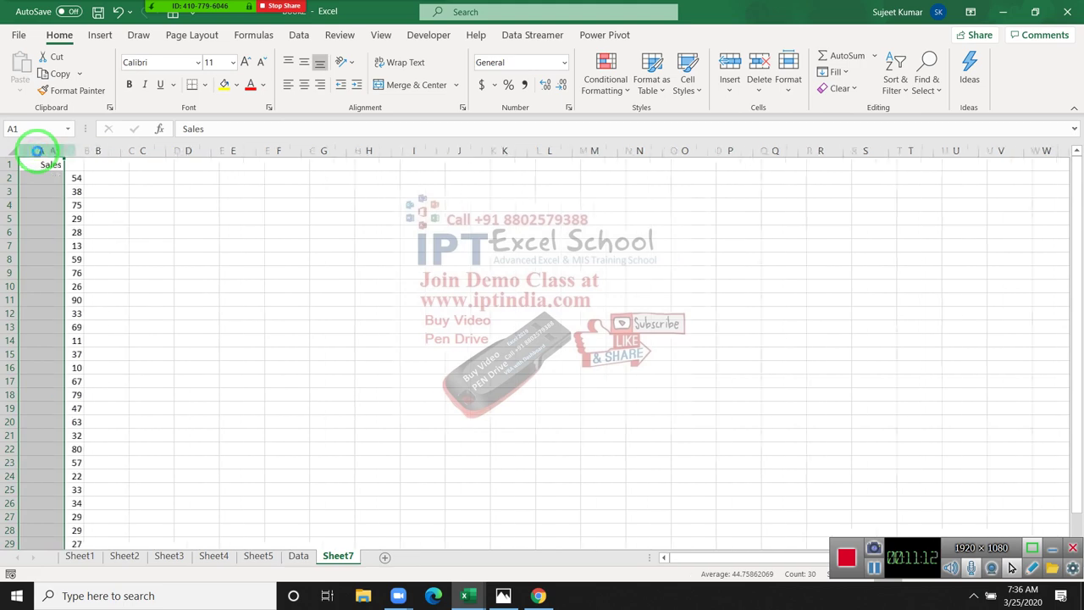
{"action": "scroll", "coordinate": [452, 246], "scroll_direction": "up", "scroll_amount": 3, "text": "ctrl"}
{"action": "scroll", "coordinate": [452, 247], "scroll_direction": "up", "scroll_amount": 1, "text": "ctrl"}
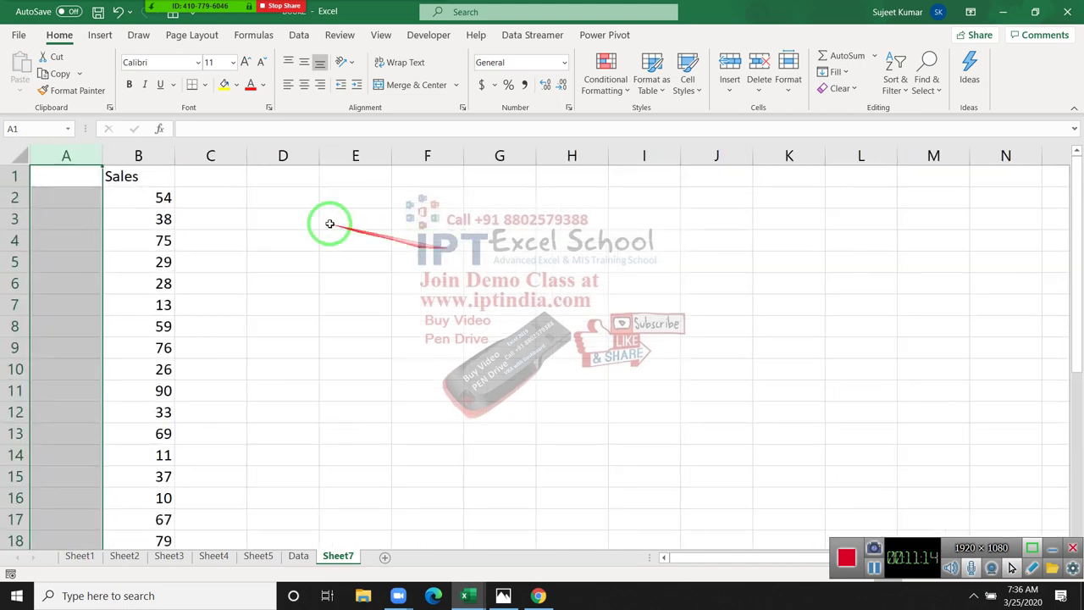
{"action": "left_click_drag", "start_coordinate": [170, 160], "coordinate": [146, 160]}
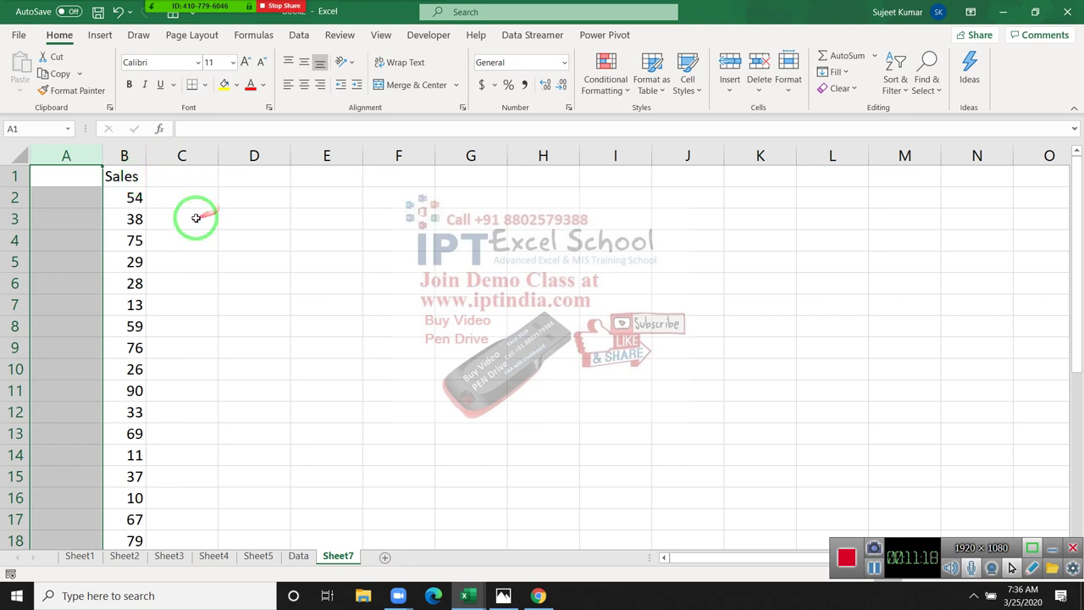
Step: Draw an annotation cross over the value 38 in cell B3
{"action": "left_click", "coordinate": [235, 285]}
{"action": "mouse_move", "coordinate": [375, 11]}
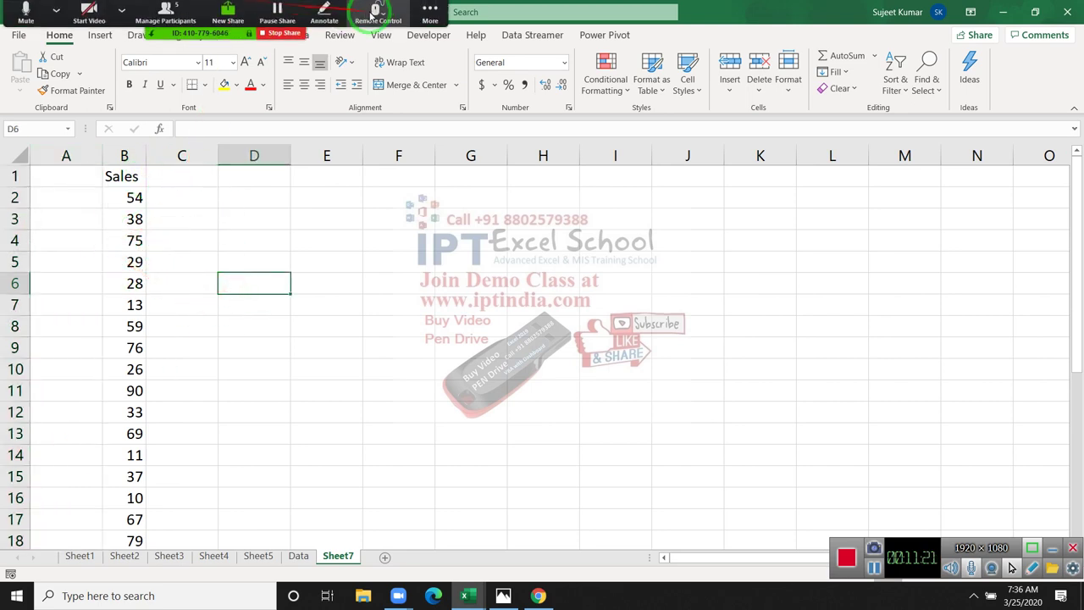
{"action": "left_click", "coordinate": [324, 11]}
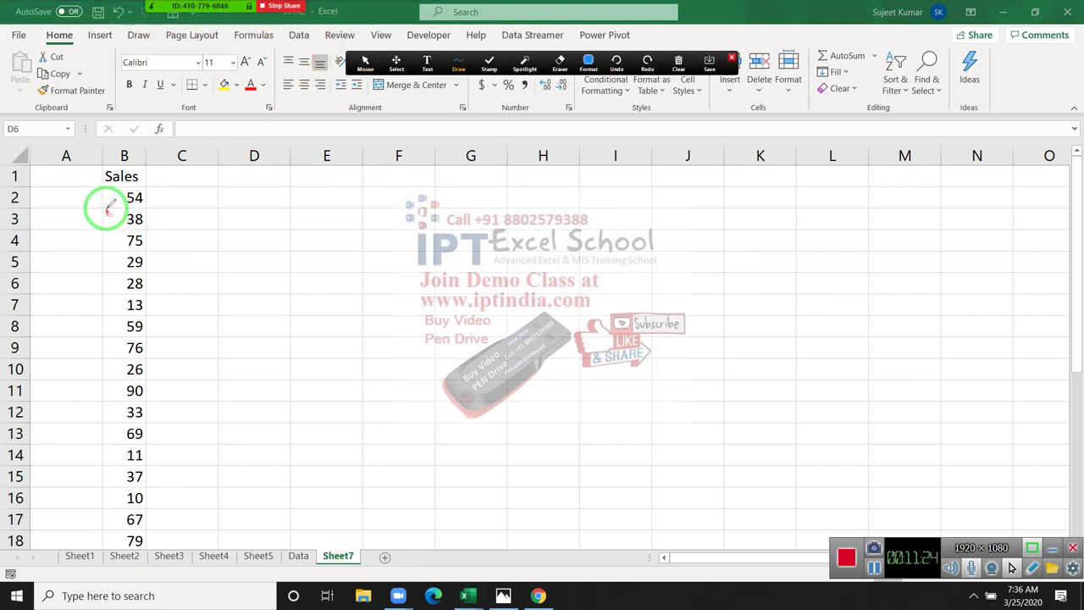
{"action": "mouse_move", "coordinate": [104, 207]}
{"action": "left_mouse_down"}
{"action": "mouse_move", "coordinate": [133, 226]}
{"action": "mouse_move", "coordinate": [105, 236]}
{"action": "left_mouse_up"}
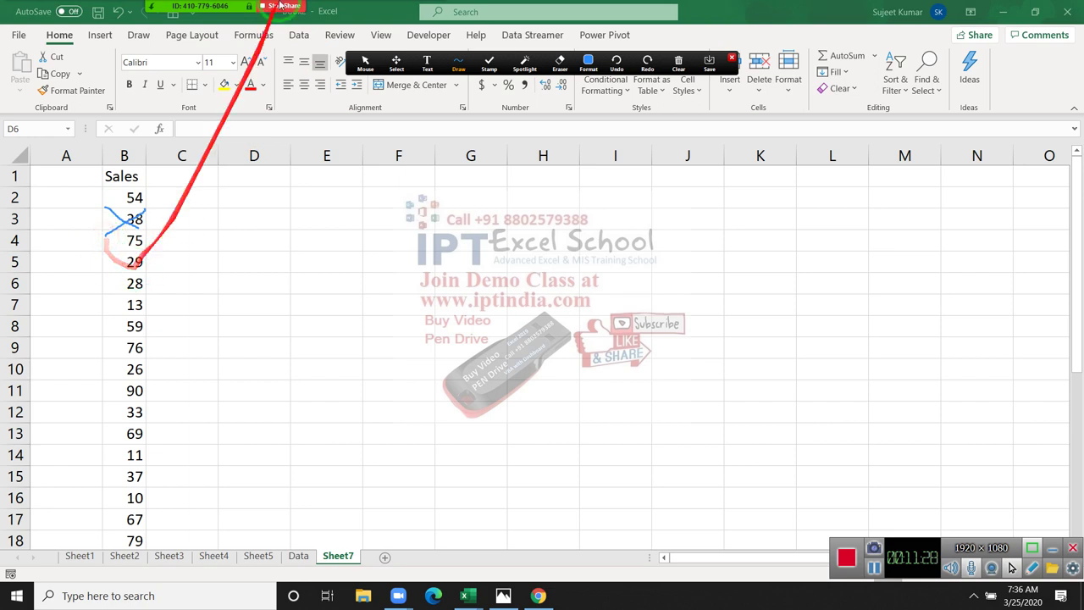
Step: Clear the annotation over B3 and close the annotation toolbar
{"action": "left_click", "coordinate": [588, 62]}
{"action": "left_click", "coordinate": [679, 63]}
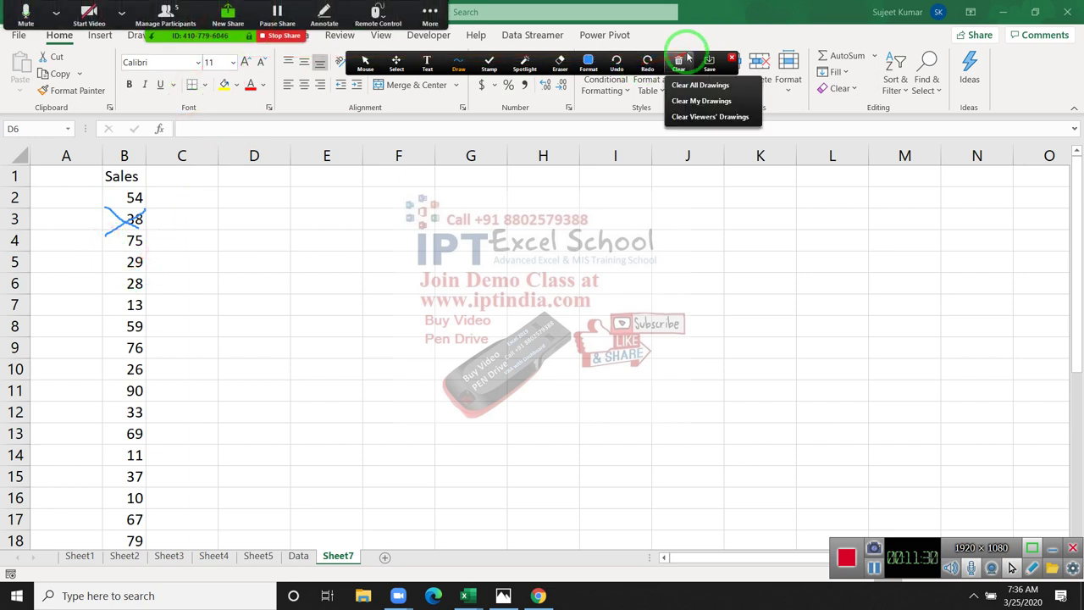
{"action": "left_click", "coordinate": [679, 63]}
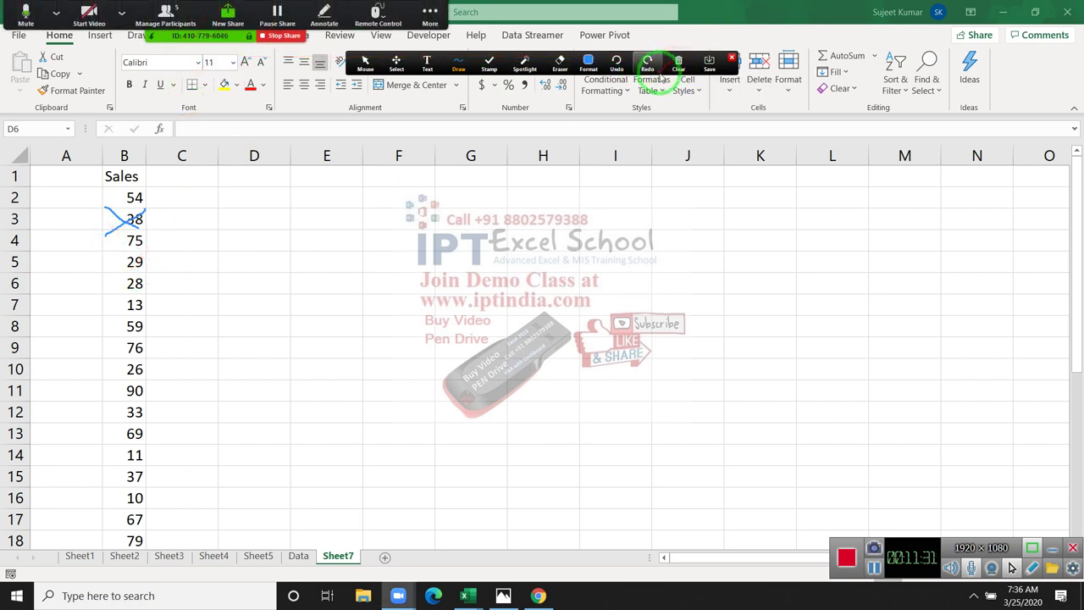
{"action": "left_click", "coordinate": [735, 59]}
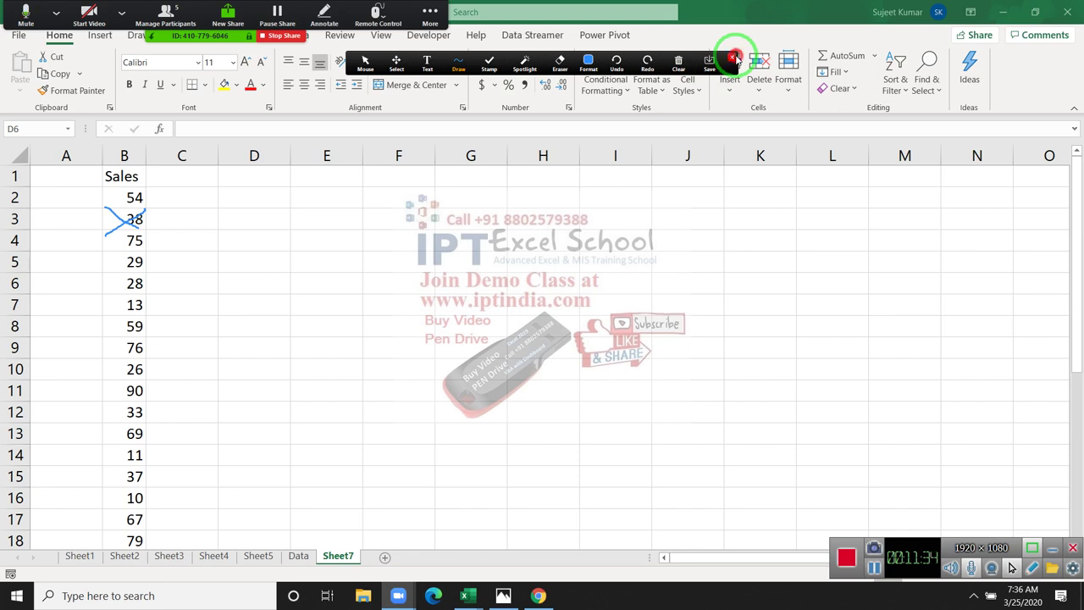
{"action": "left_click_drag", "start_coordinate": [736, 58], "coordinate": [733, 92]}
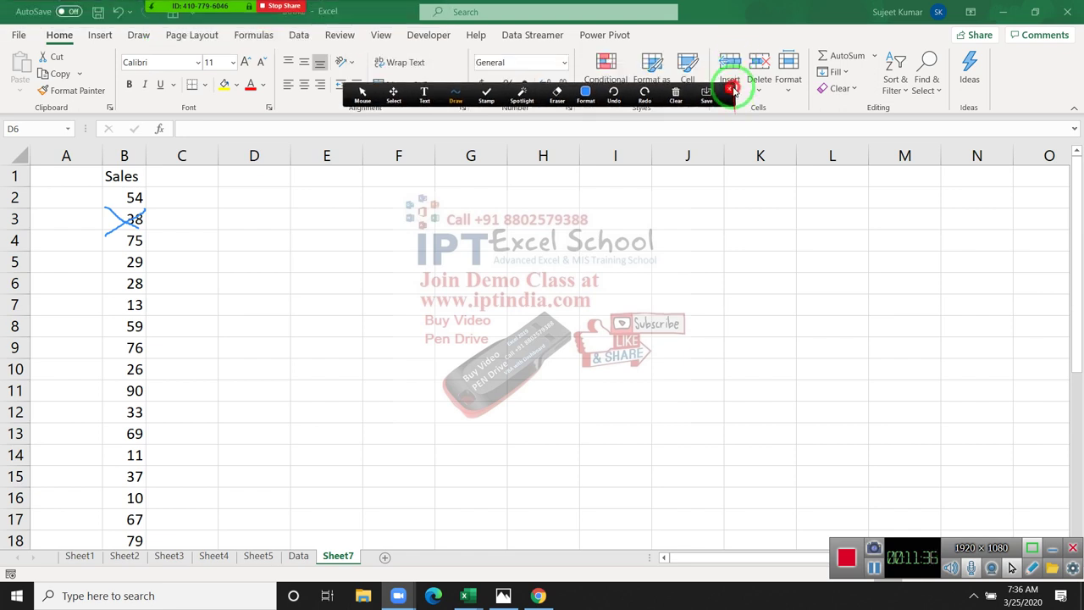
{"action": "left_click", "coordinate": [675, 93]}
{"action": "left_click", "coordinate": [676, 113]}
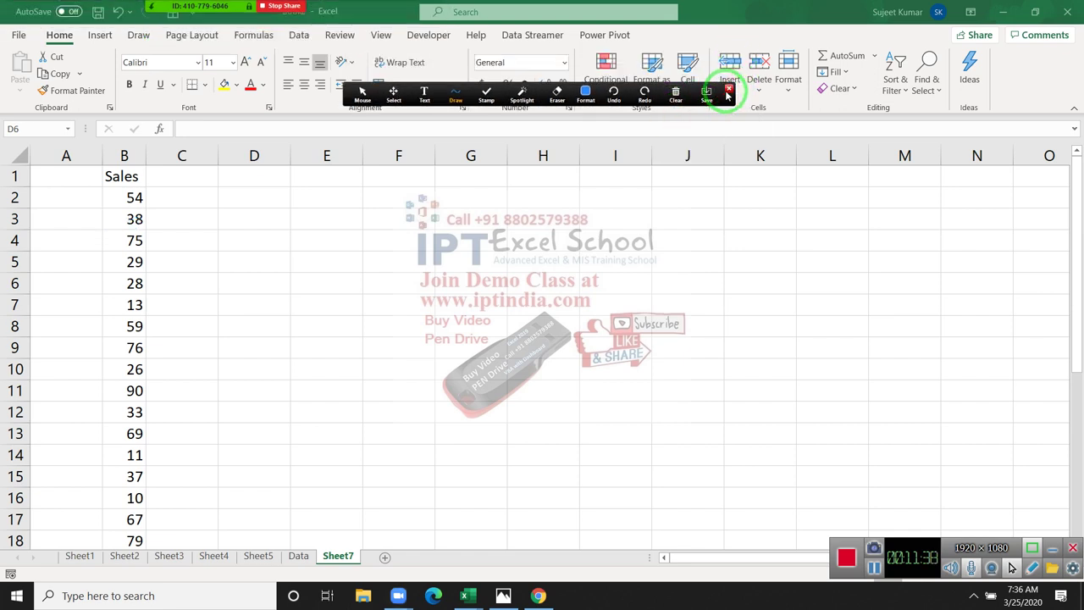
{"action": "left_click", "coordinate": [728, 89]}
Step: Cross out B3 (value 38) with a red X made of both diagonal borders in Format Cells
{"action": "left_click", "coordinate": [127, 219]}
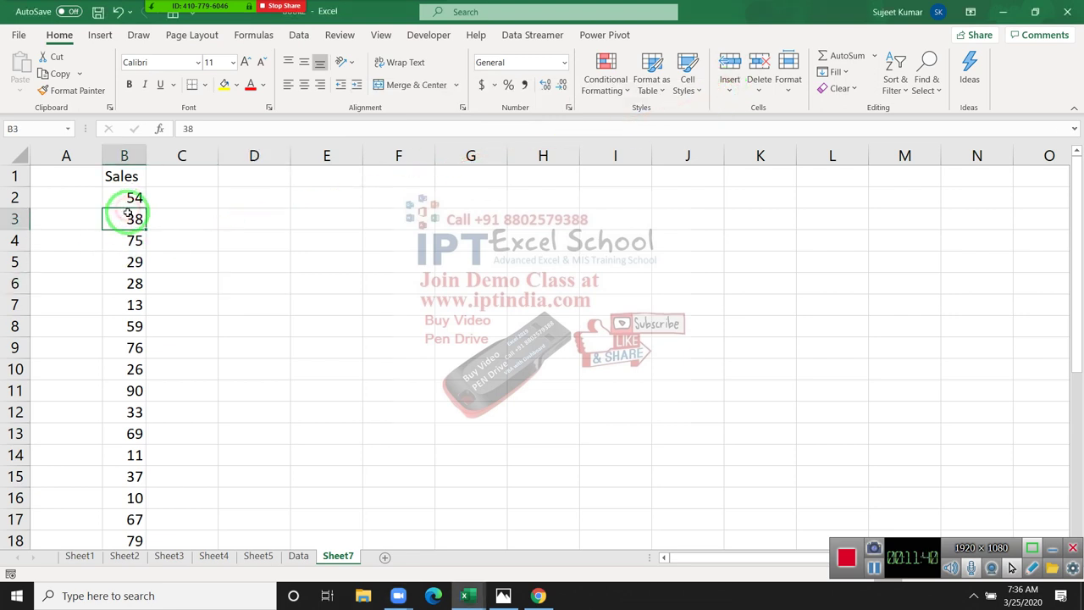
{"action": "right_click", "coordinate": [128, 219]}
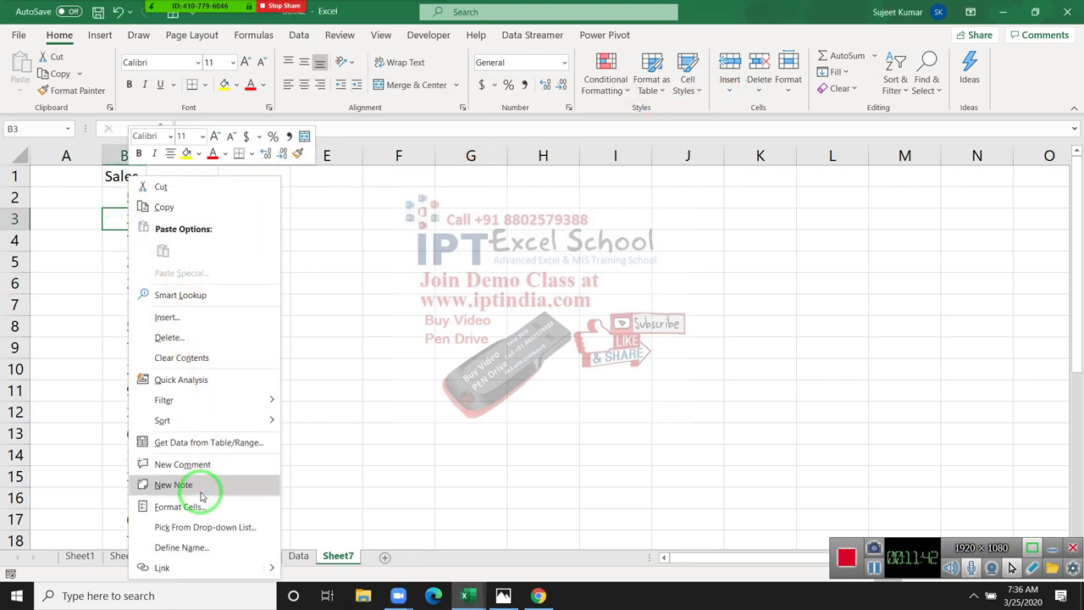
{"action": "left_click", "coordinate": [202, 507]}
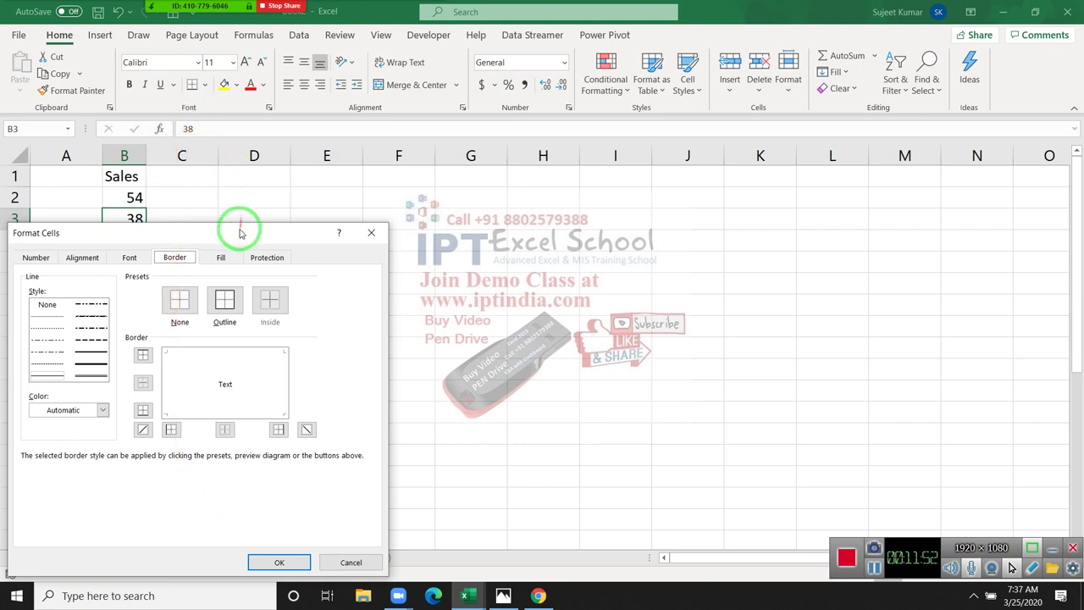
{"action": "mouse_move", "coordinate": [239, 230]}
{"action": "left_mouse_down"}
{"action": "mouse_move", "coordinate": [323, 233]}
{"action": "mouse_move", "coordinate": [371, 186]}
{"action": "left_mouse_up"}
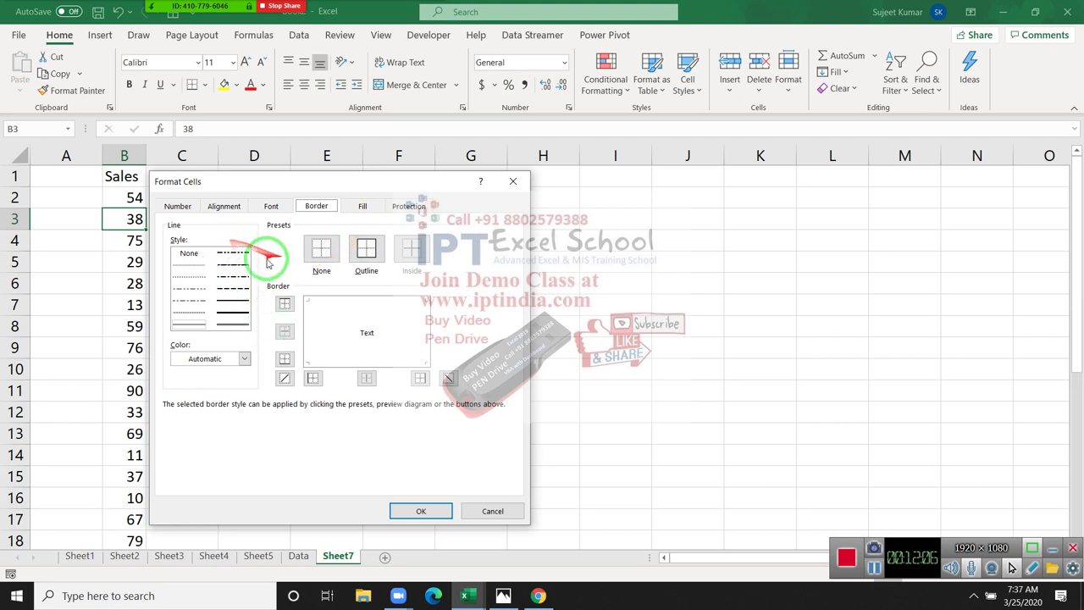
{"action": "left_click", "coordinate": [225, 360]}
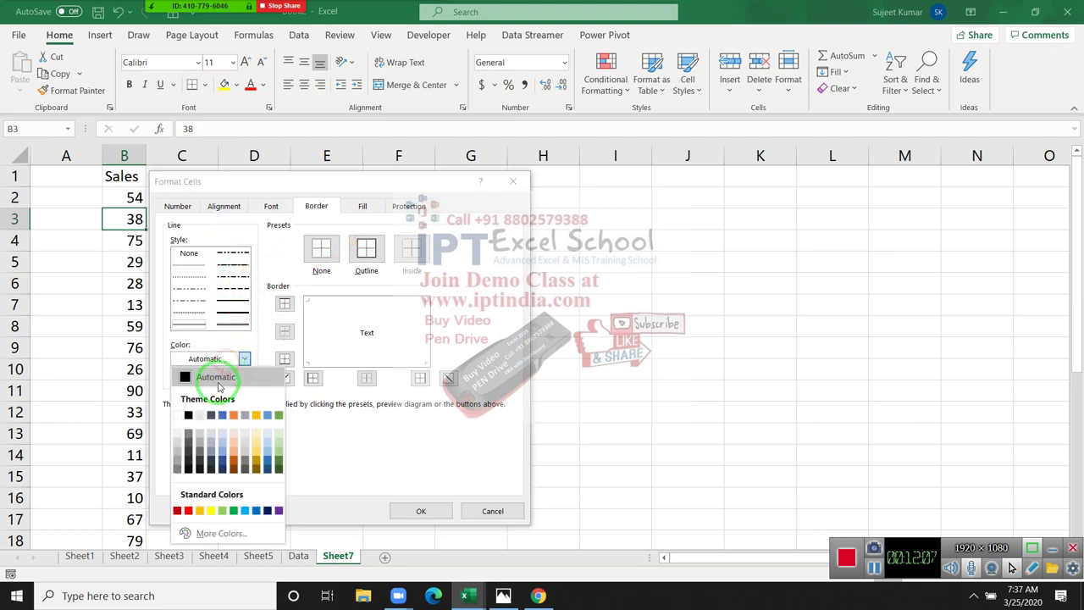
{"action": "left_click", "coordinate": [189, 510]}
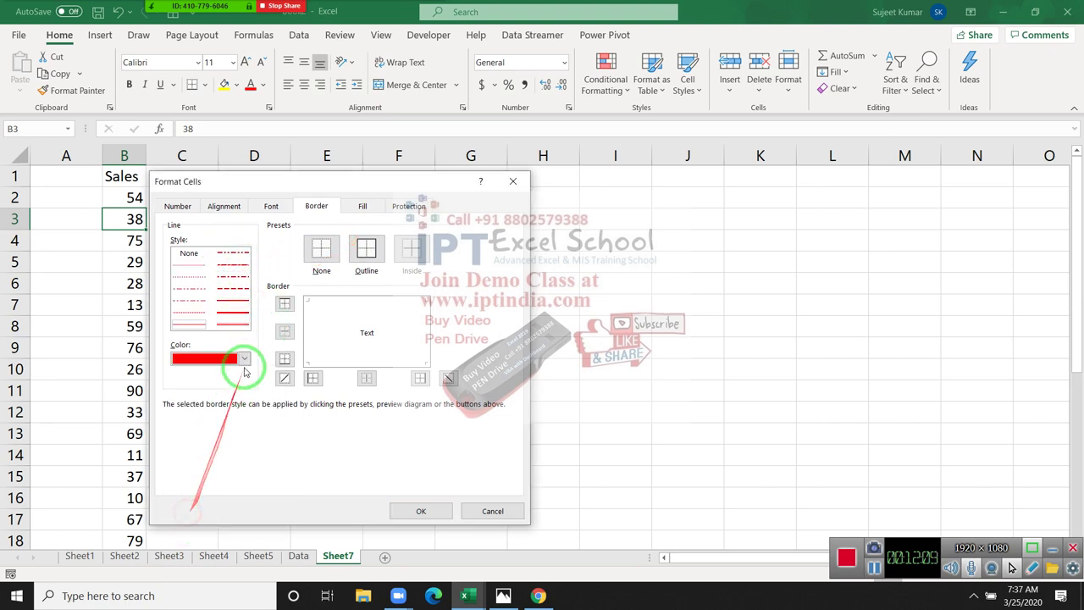
{"action": "left_click", "coordinate": [237, 297]}
{"action": "left_click", "coordinate": [285, 378]}
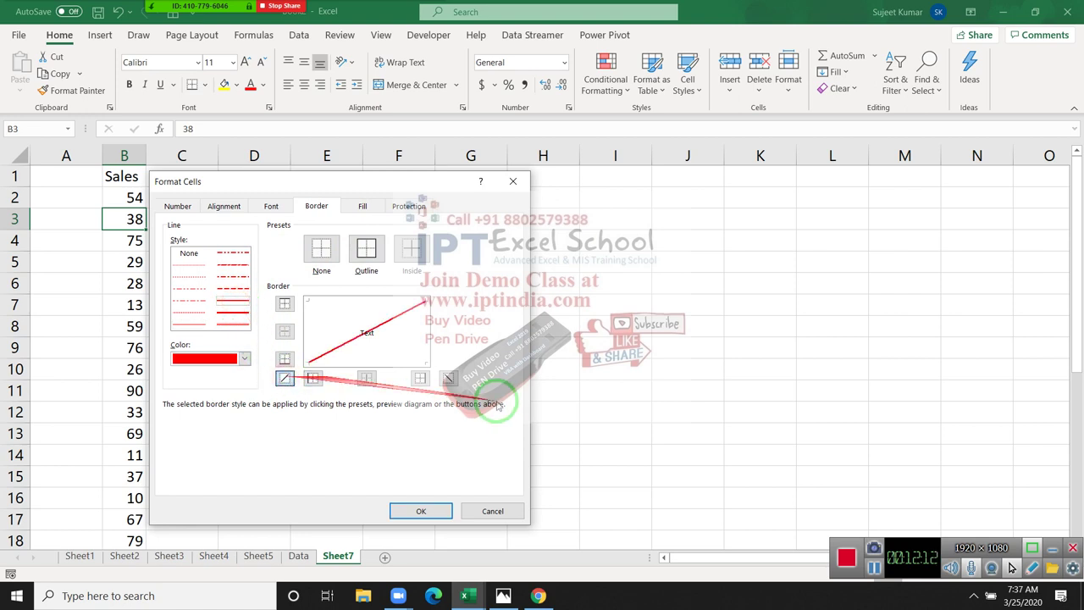
{"action": "left_click", "coordinate": [449, 378]}
{"action": "left_click", "coordinate": [432, 511]}
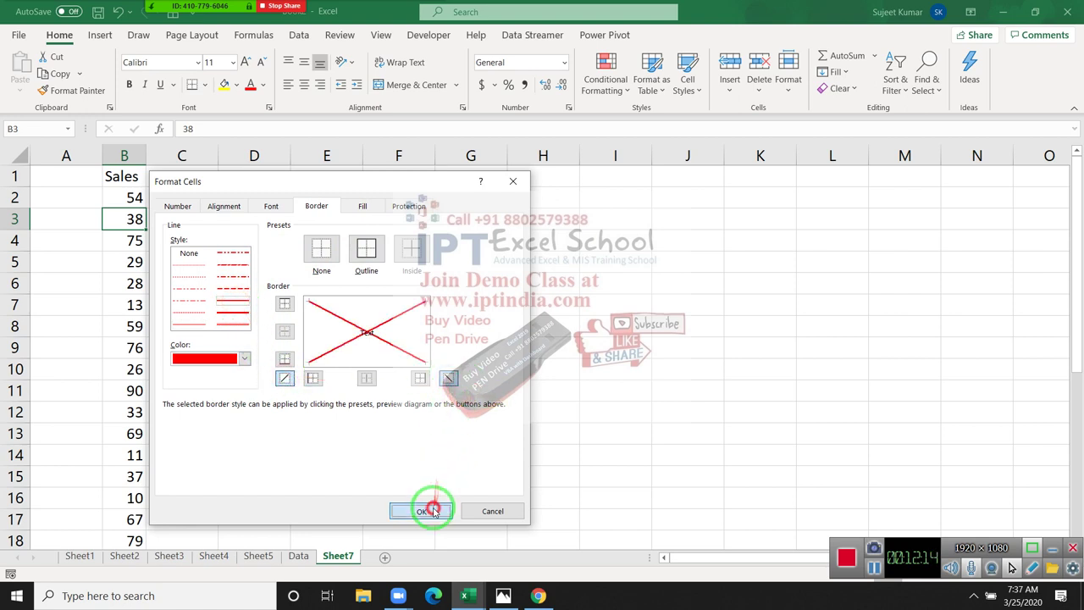
{"action": "left_click", "coordinate": [135, 327]}
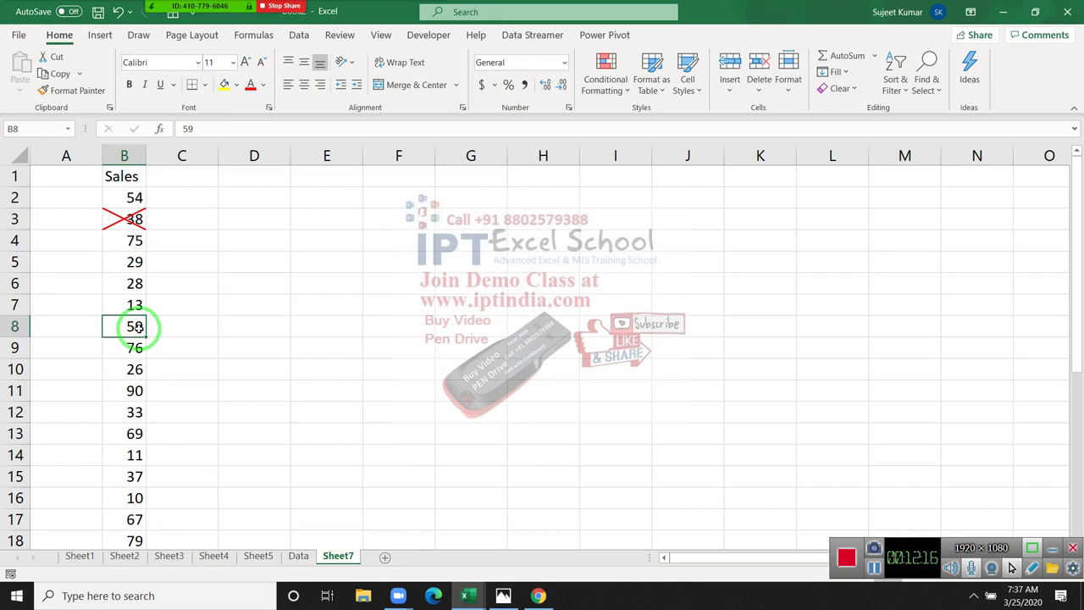
Step: Repeat the red X border with F4 on B8 (59), B13 (69) and B16 (10)
{"action": "key", "text": "F4"}
{"action": "left_click", "coordinate": [133, 434]}
{"action": "key", "text": "F4"}
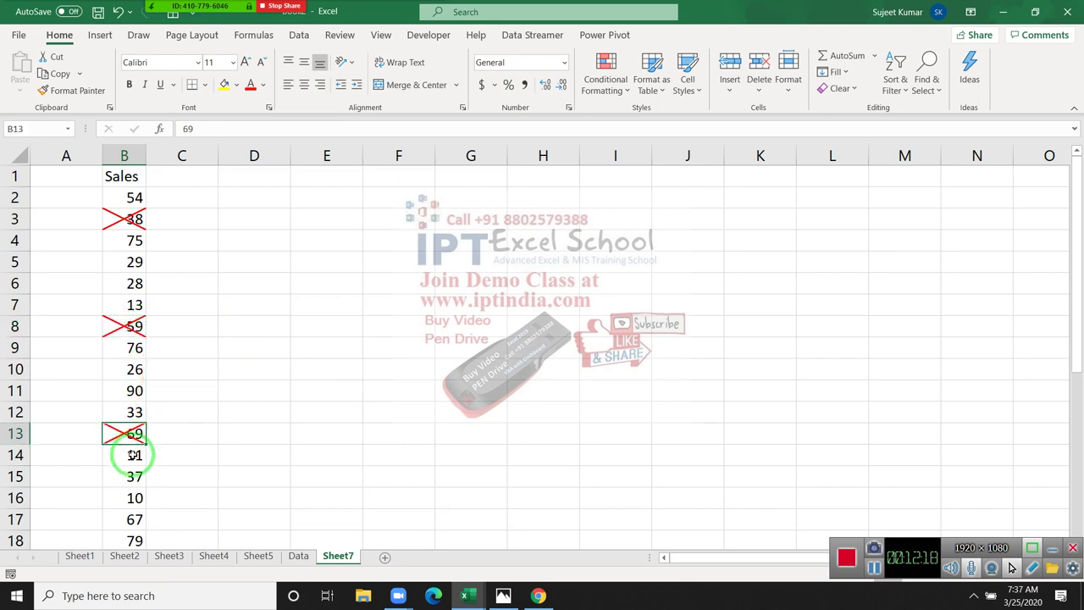
{"action": "left_click", "coordinate": [133, 498]}
{"action": "key", "text": "F4"}
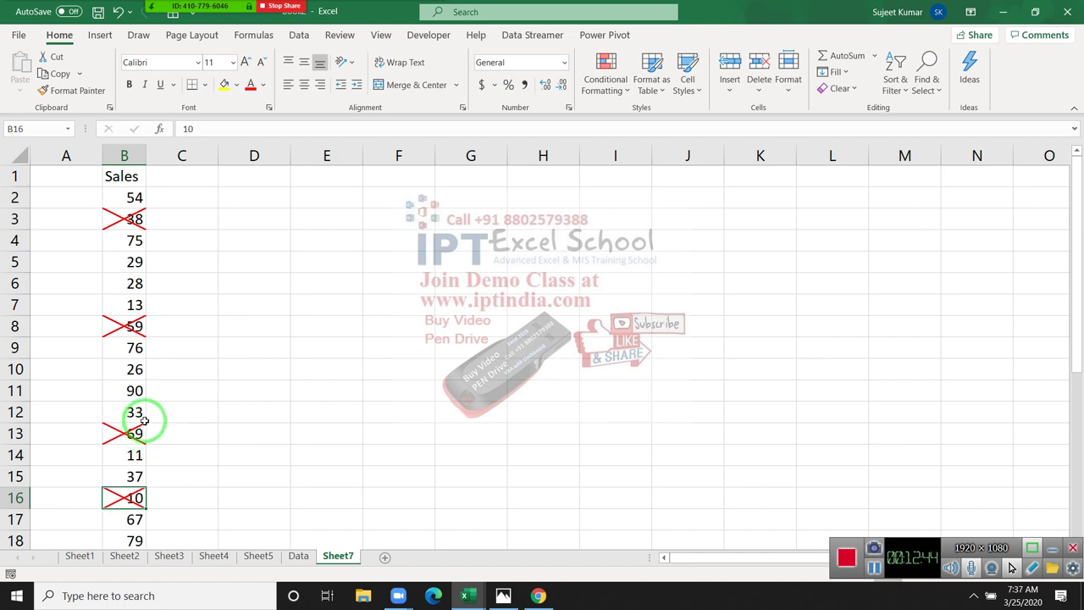
Step: Narrow column B to a width of 4.00
{"action": "left_click_drag", "start_coordinate": [148, 417], "coordinate": [154, 388]}
{"action": "left_click", "coordinate": [138, 369]}
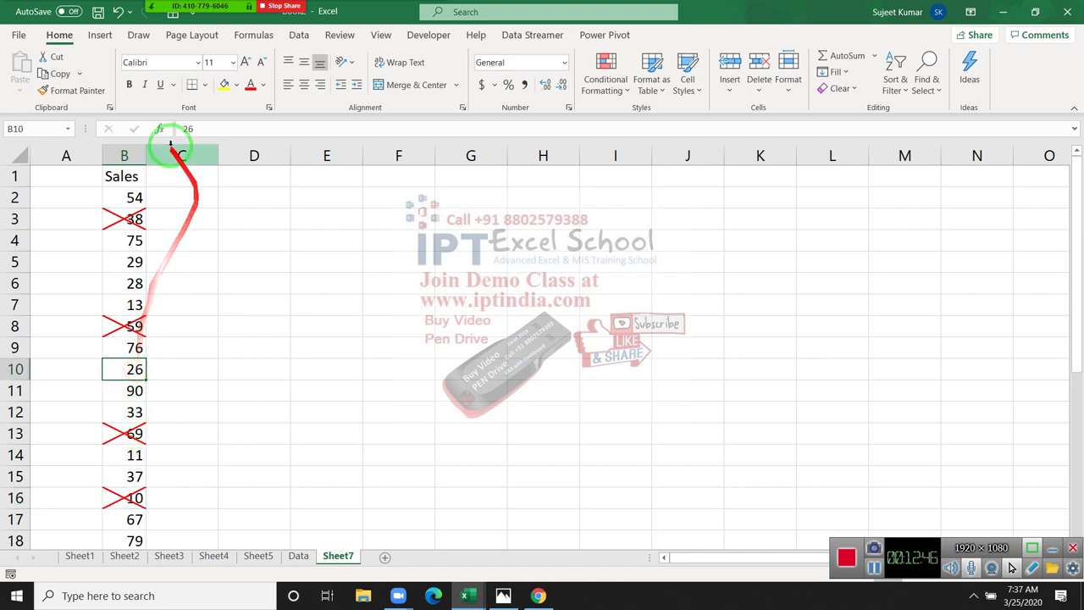
{"action": "left_click_drag", "start_coordinate": [140, 152], "coordinate": [141, 153]}
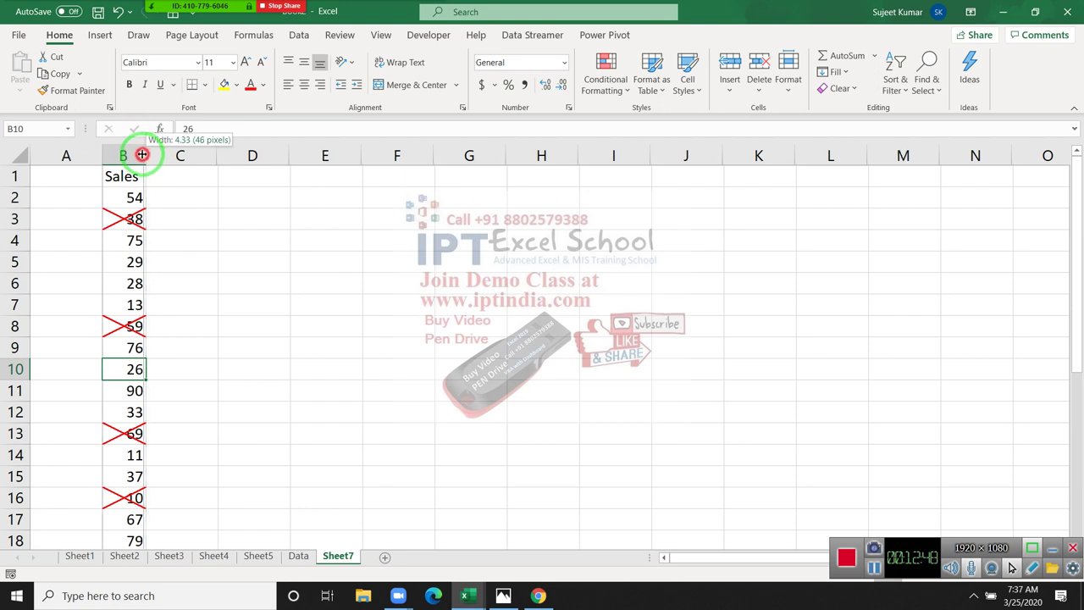
Step: Apply the same red X border to B22 (value 80)
{"action": "left_click", "coordinate": [114, 329]}
{"action": "left_click", "coordinate": [117, 434]}
{"action": "left_click", "coordinate": [122, 498]}
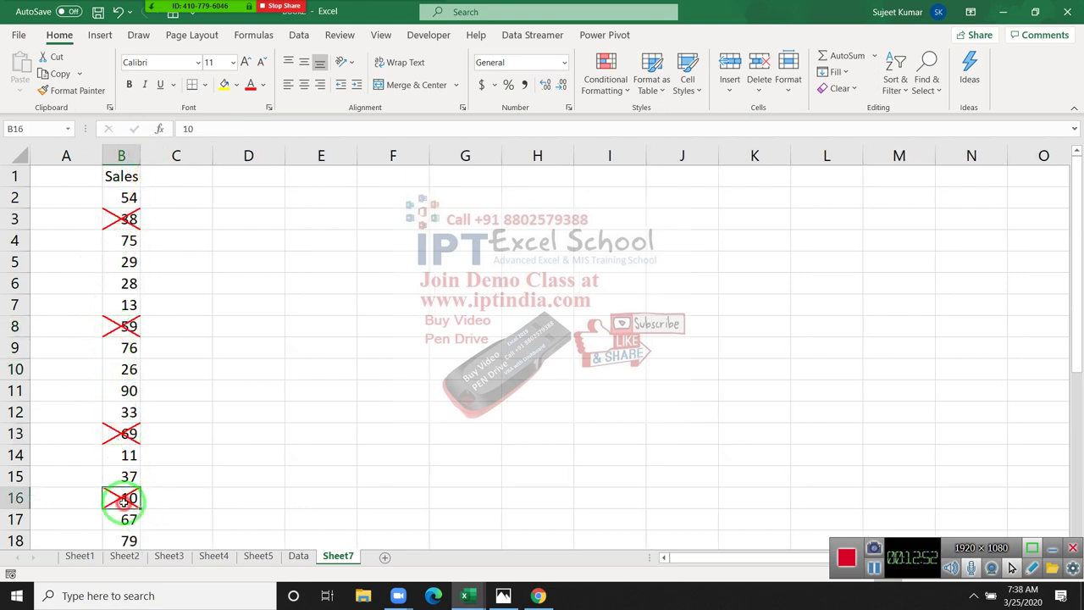
{"action": "scroll", "coordinate": [136, 386], "scroll_direction": "down", "scroll_amount": 3}
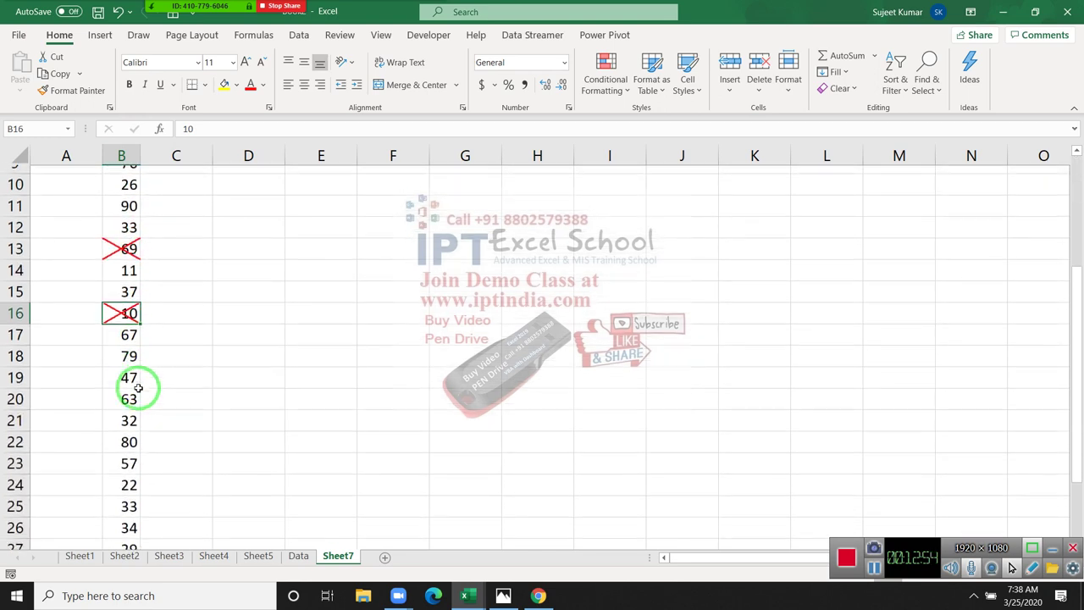
{"action": "left_click", "coordinate": [126, 434]}
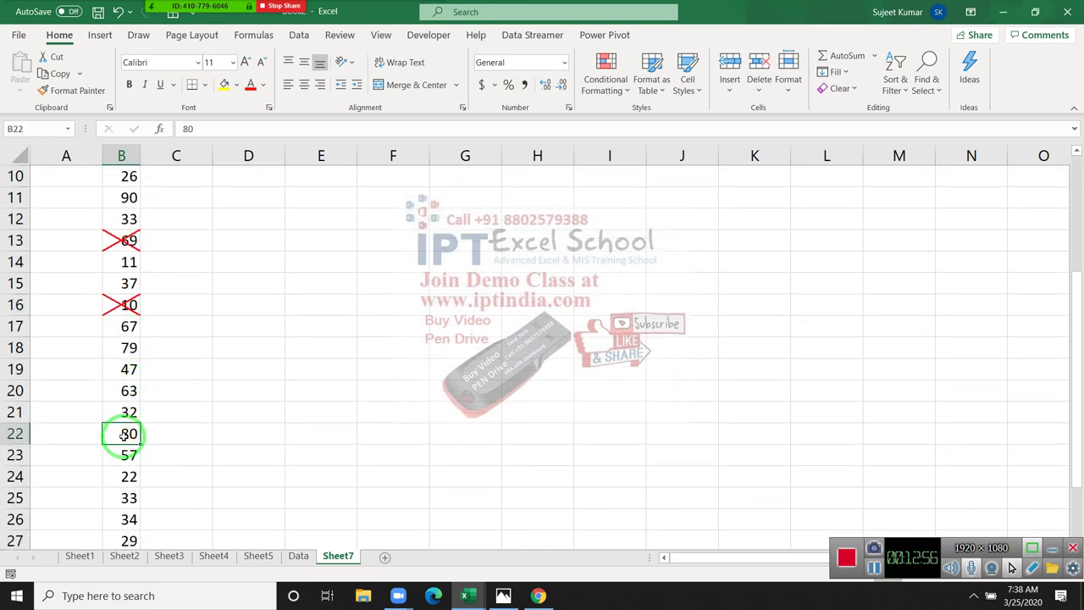
{"action": "double_click", "coordinate": [126, 434]}
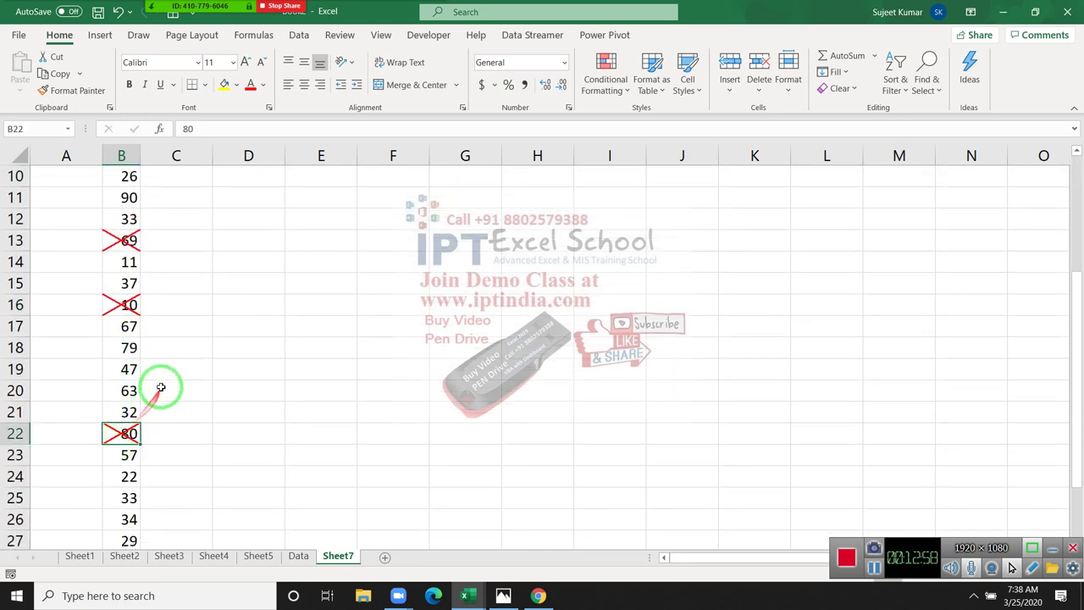
{"action": "scroll", "coordinate": [165, 379], "scroll_direction": "up", "scroll_amount": 3}
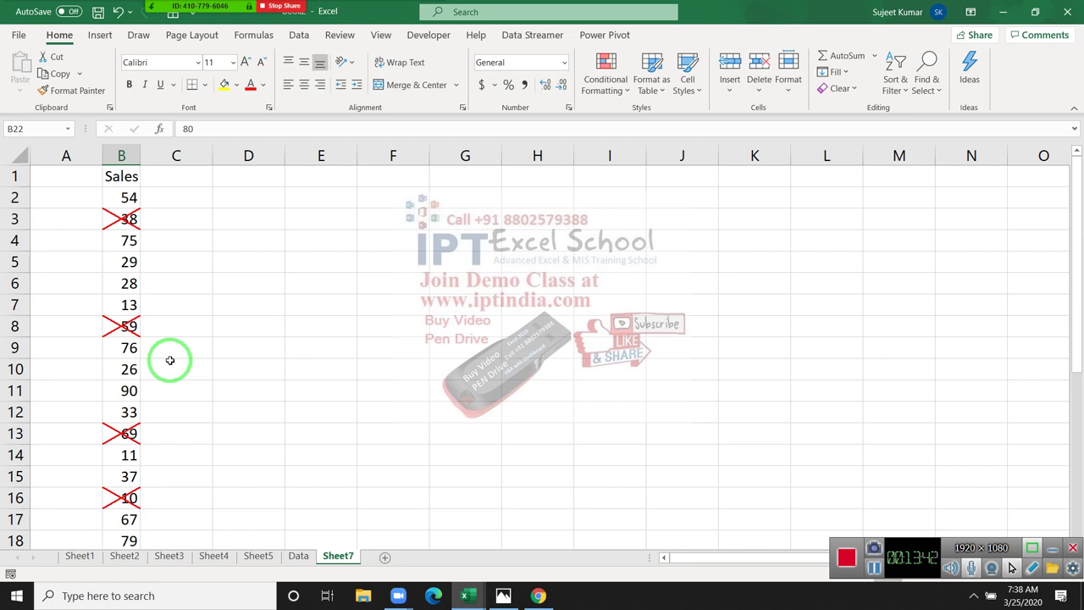
{"action": "mouse_move", "coordinate": [168, 355]}
{"action": "left_mouse_down"}
{"action": "mouse_move", "coordinate": [263, 267]}
{"action": "mouse_move", "coordinate": [121, 174]}
{"action": "left_mouse_up"}
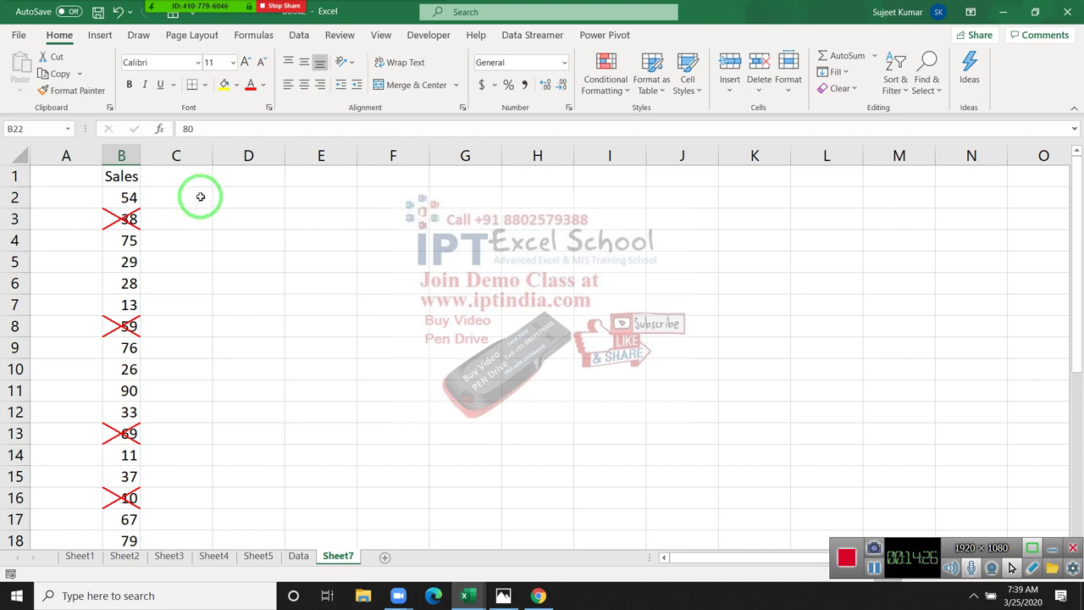
Step: Enter P in C2 and fill it down column C to C17
{"action": "left_click", "coordinate": [198, 194]}
{"action": "type", "text": "P"}
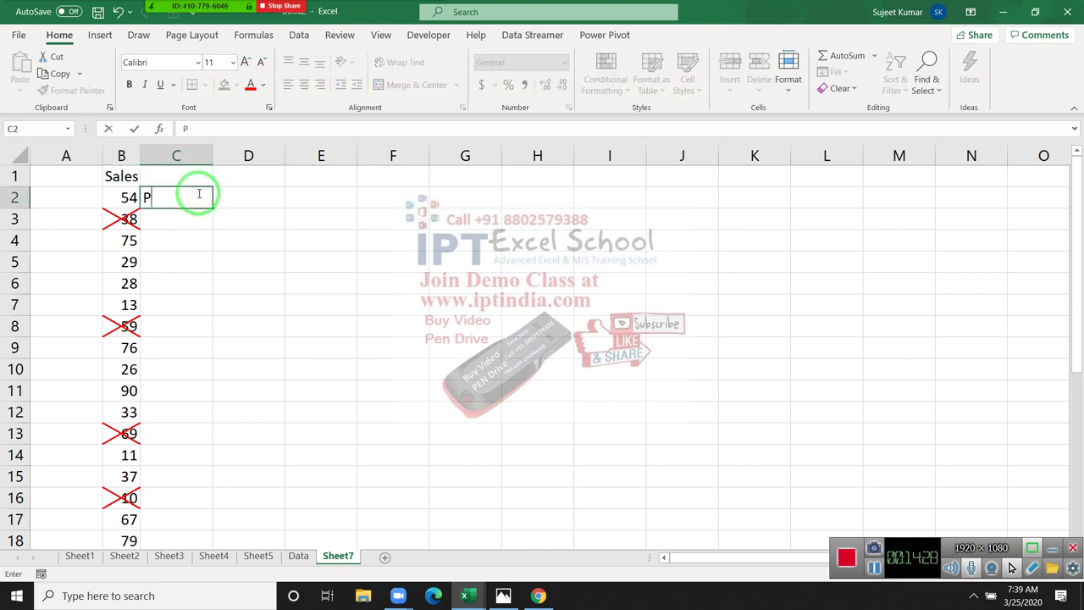
{"action": "key", "text": "Return"}
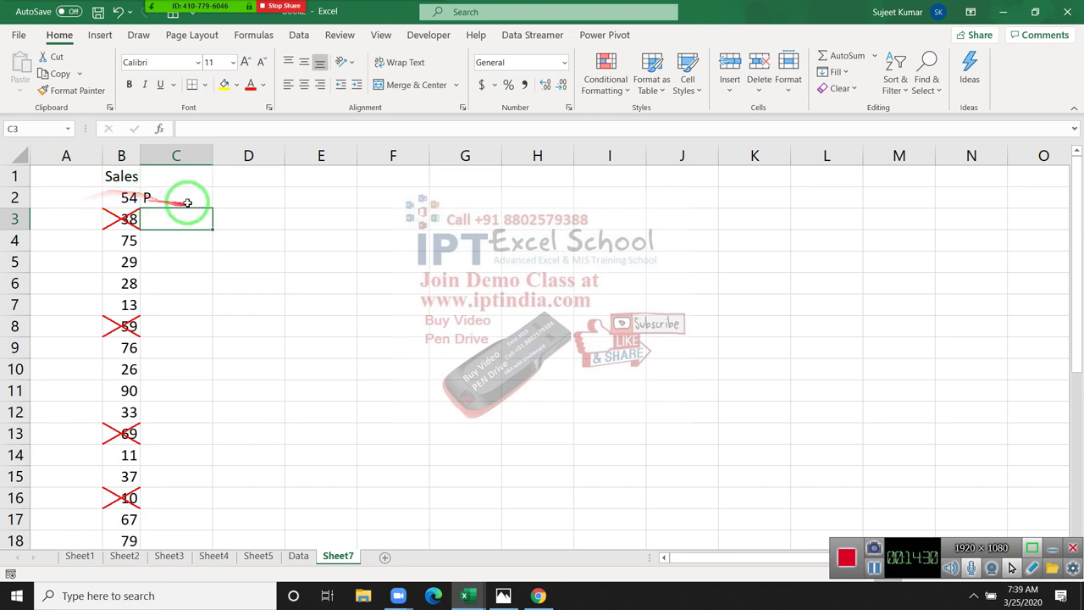
{"action": "left_click", "coordinate": [181, 198]}
{"action": "left_click_drag", "start_coordinate": [214, 208], "coordinate": [166, 530]}
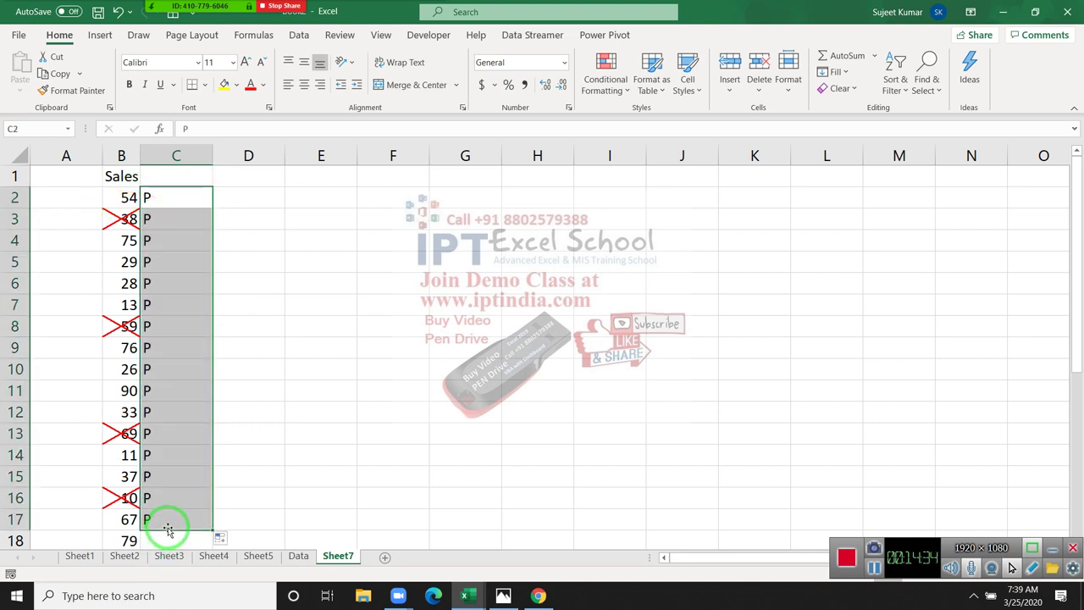
Step: Set C2:C17 to the Wingdings 2 font so each P displays as a check mark
{"action": "left_click", "coordinate": [188, 63]}
{"action": "left_click", "coordinate": [197, 62]}
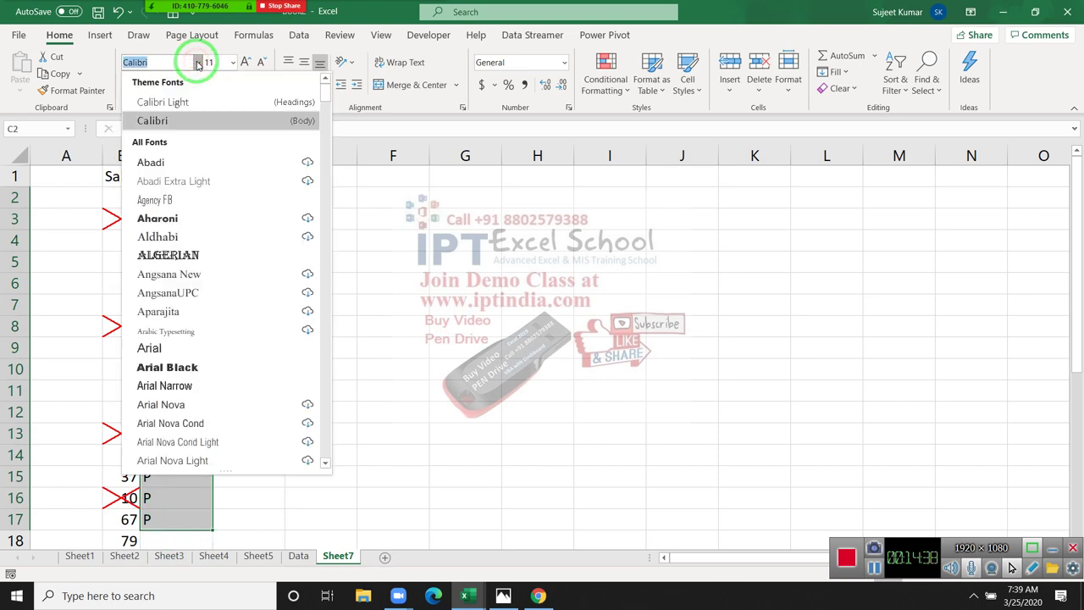
{"action": "scroll", "coordinate": [227, 195], "scroll_direction": "down", "scroll_amount": 3}
{"action": "scroll", "coordinate": [231, 255], "scroll_direction": "down", "scroll_amount": 6}
{"action": "scroll", "coordinate": [232, 255], "scroll_direction": "down", "scroll_amount": 10}
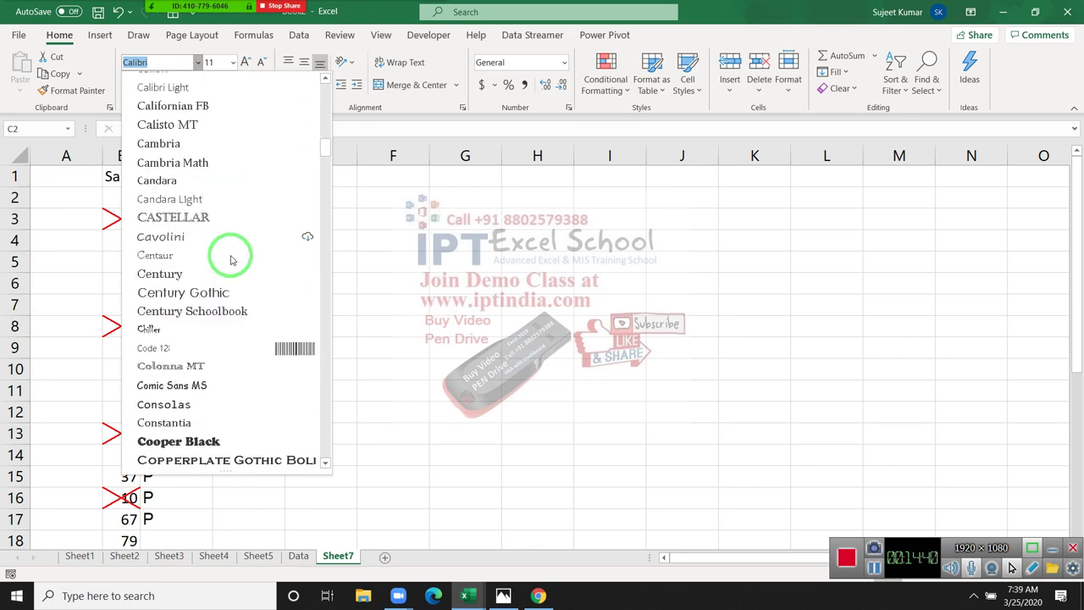
{"action": "scroll", "coordinate": [232, 255], "scroll_direction": "down", "scroll_amount": 6}
{"action": "scroll", "coordinate": [233, 254], "scroll_direction": "down", "scroll_amount": 2}
{"action": "scroll", "coordinate": [233, 254], "scroll_direction": "down", "scroll_amount": 3}
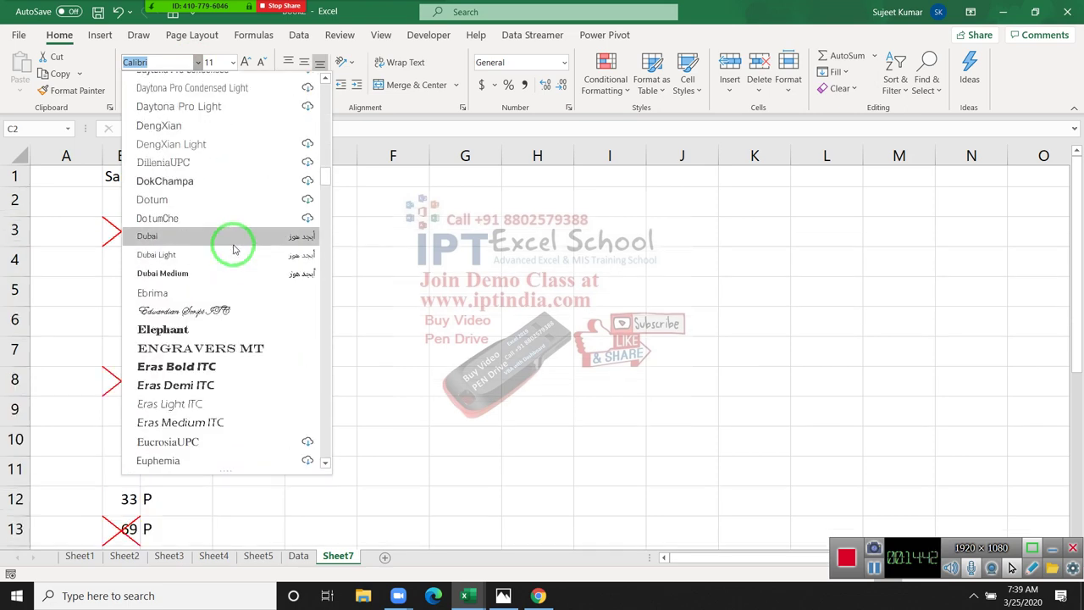
{"action": "scroll", "coordinate": [235, 251], "scroll_direction": "down", "scroll_amount": 8}
{"action": "scroll", "coordinate": [235, 250], "scroll_direction": "down", "scroll_amount": 7}
{"action": "scroll", "coordinate": [235, 248], "scroll_direction": "down", "scroll_amount": 7}
{"action": "scroll", "coordinate": [234, 248], "scroll_direction": "down", "scroll_amount": 10}
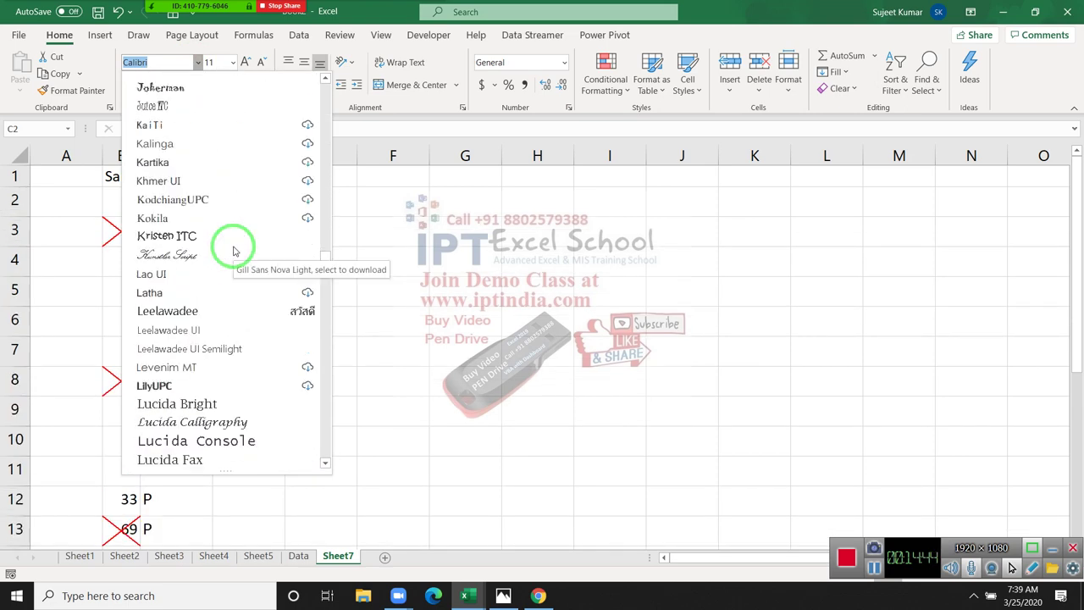
{"action": "scroll", "coordinate": [234, 248], "scroll_direction": "down", "scroll_amount": 4}
{"action": "scroll", "coordinate": [246, 279], "scroll_direction": "down", "scroll_amount": 7}
{"action": "scroll", "coordinate": [242, 311], "scroll_direction": "down", "scroll_amount": 13}
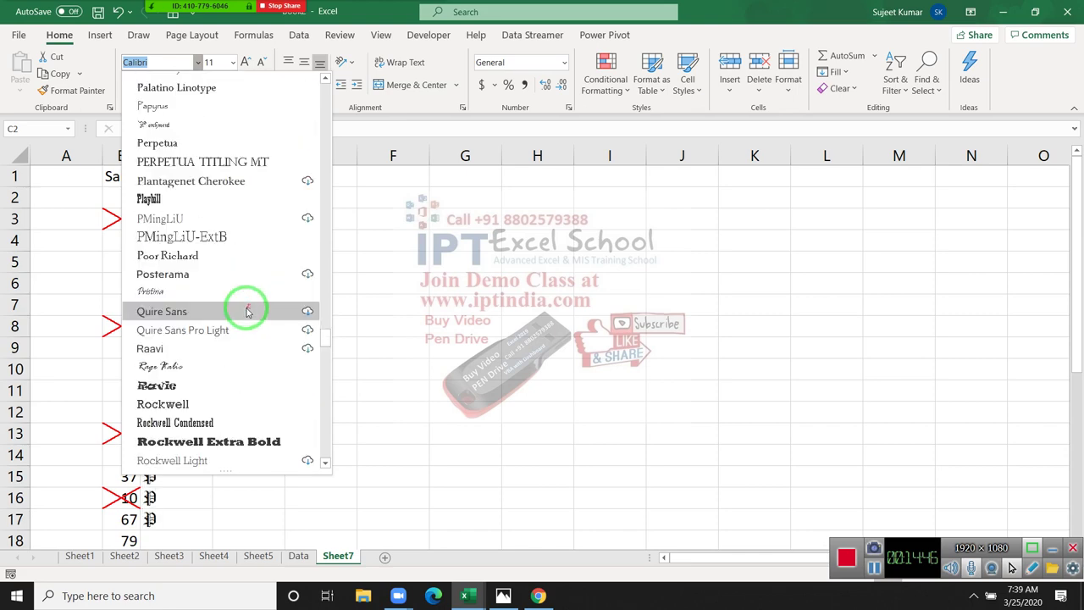
{"action": "scroll", "coordinate": [243, 310], "scroll_direction": "down", "scroll_amount": 7}
{"action": "scroll", "coordinate": [242, 311], "scroll_direction": "down", "scroll_amount": 12}
{"action": "scroll", "coordinate": [241, 312], "scroll_direction": "down", "scroll_amount": 5}
{"action": "scroll", "coordinate": [242, 312], "scroll_direction": "down", "scroll_amount": 6}
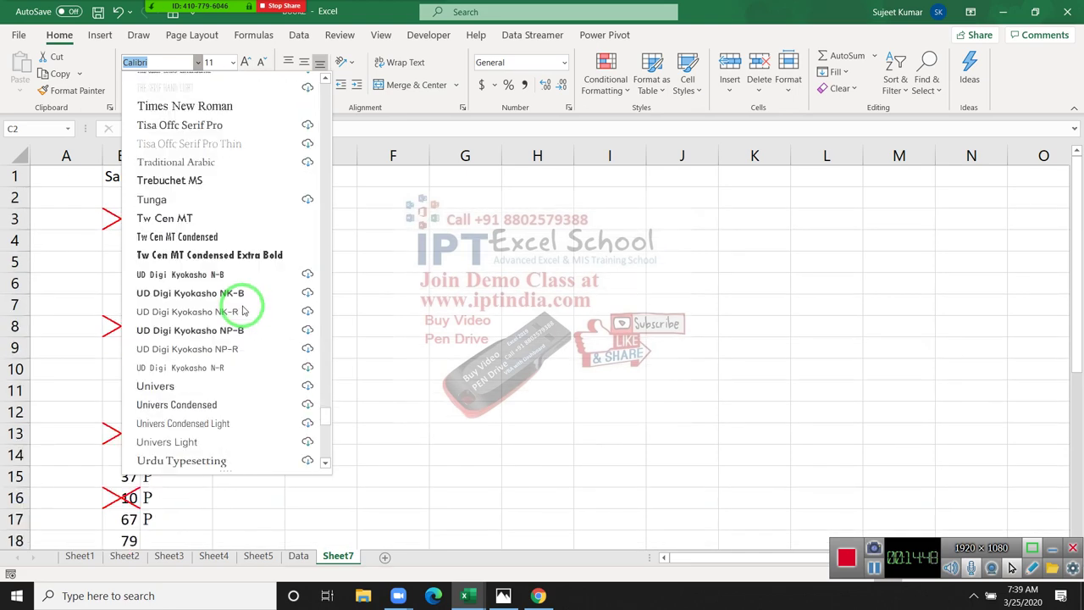
{"action": "scroll", "coordinate": [242, 312], "scroll_direction": "down", "scroll_amount": 4}
{"action": "scroll", "coordinate": [242, 311], "scroll_direction": "down", "scroll_amount": 6}
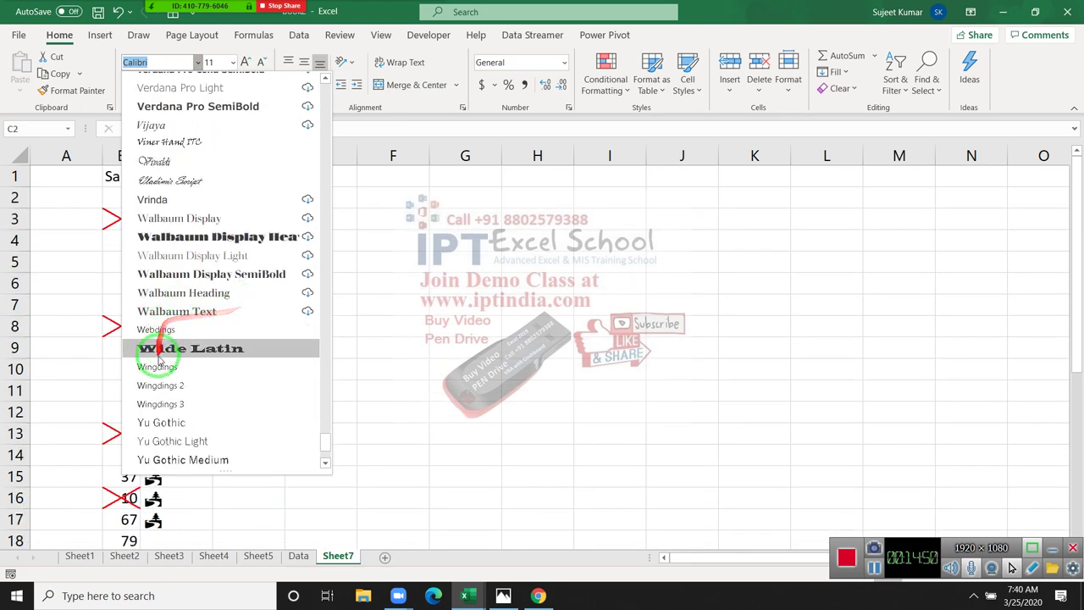
{"action": "left_click", "coordinate": [171, 392]}
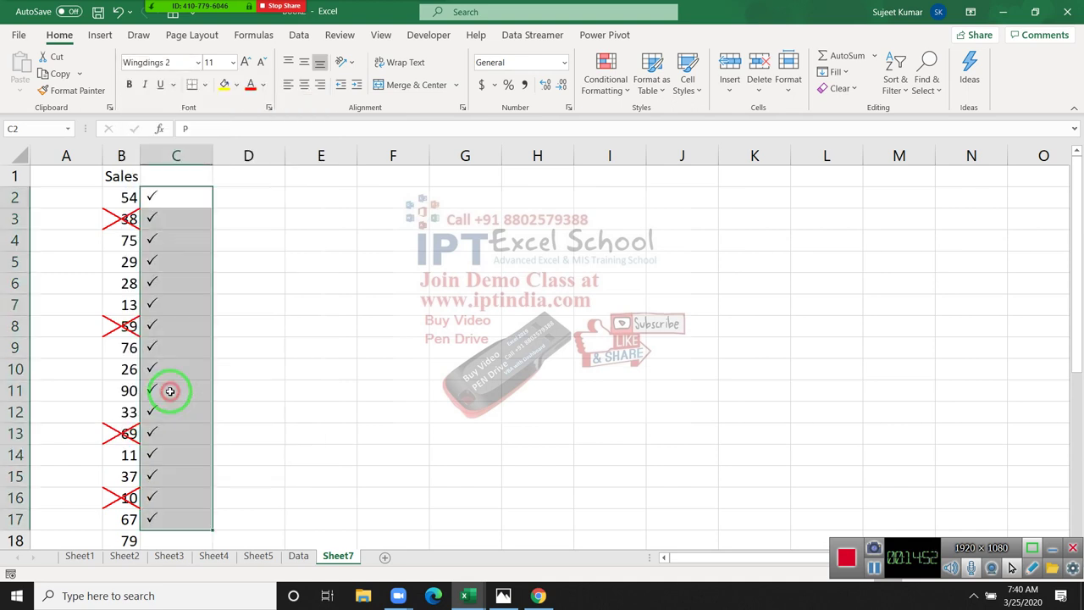
{"action": "left_click", "coordinate": [176, 215]}
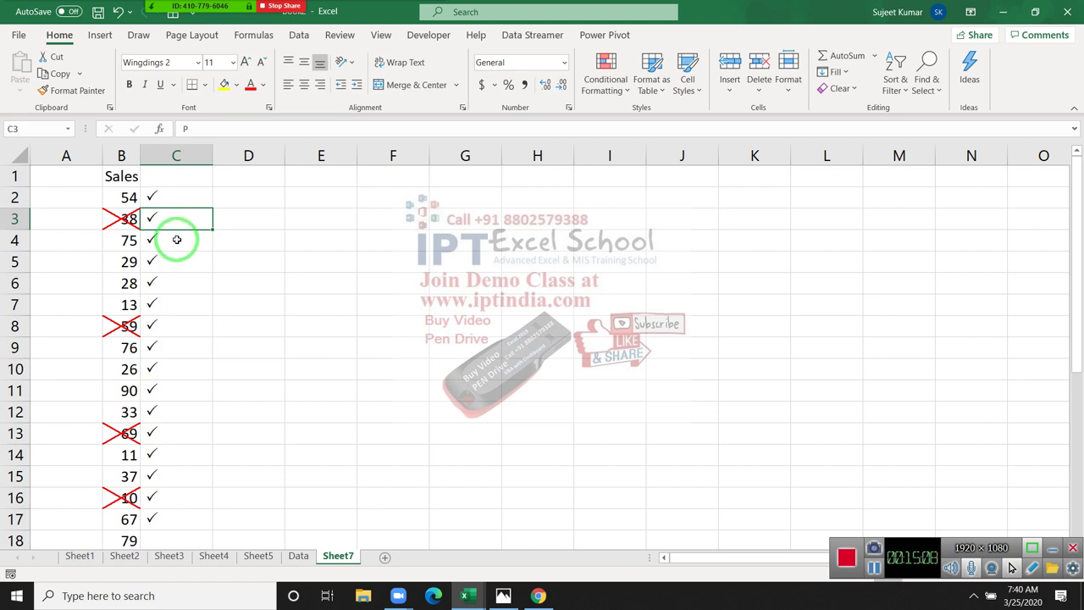
Step: Type O in C6 and C12 to turn their check marks into crosses
{"action": "left_click", "coordinate": [178, 282]}
{"action": "type", "text": "O"}
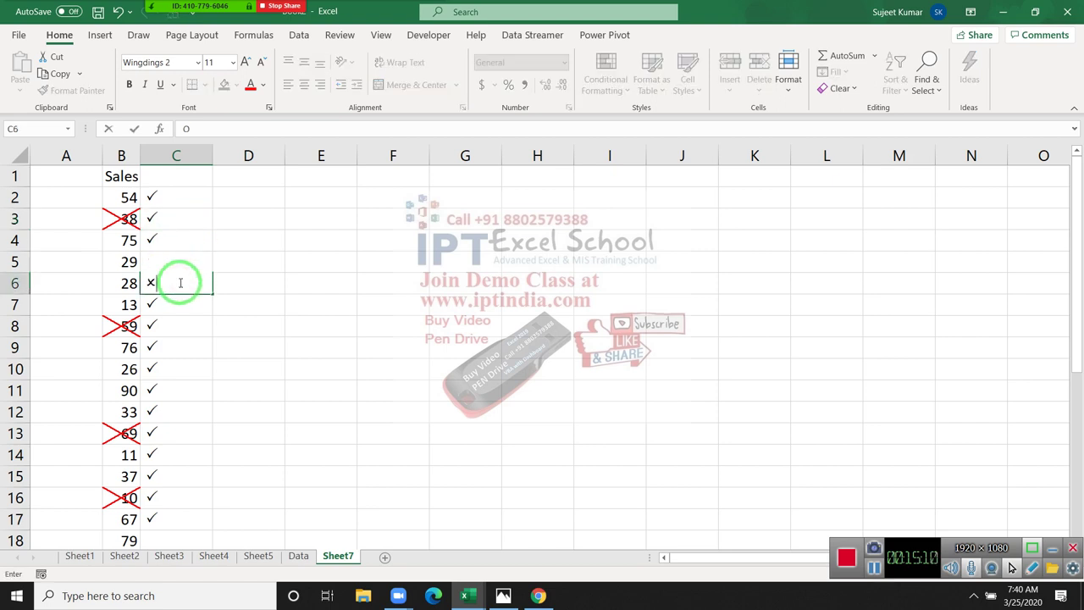
{"action": "left_click", "coordinate": [127, 432]}
{"action": "left_click", "coordinate": [190, 412]}
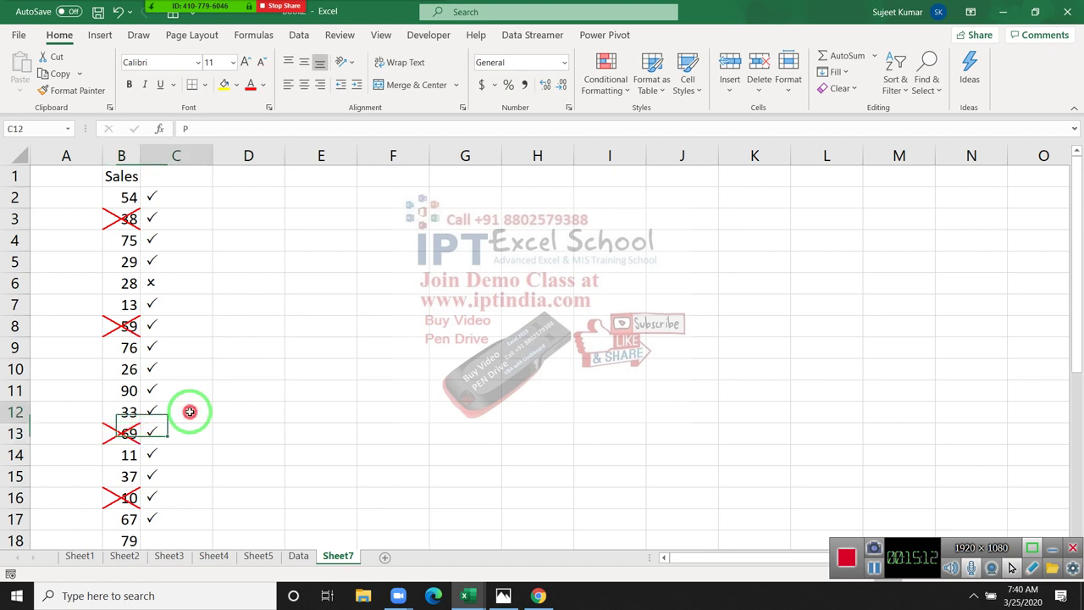
{"action": "type", "text": "O"}
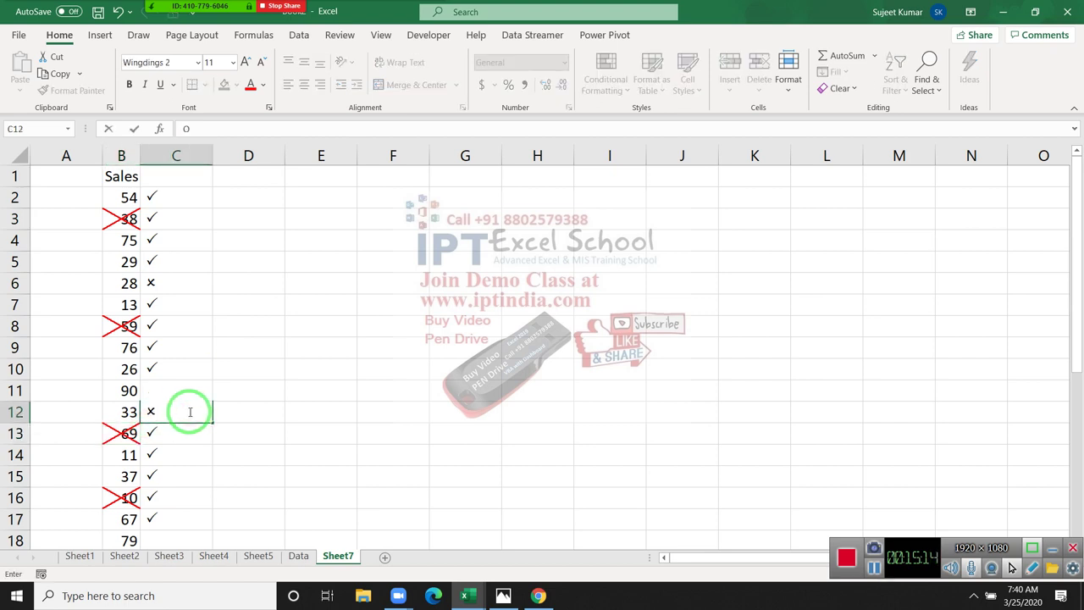
{"action": "left_click", "coordinate": [168, 476]}
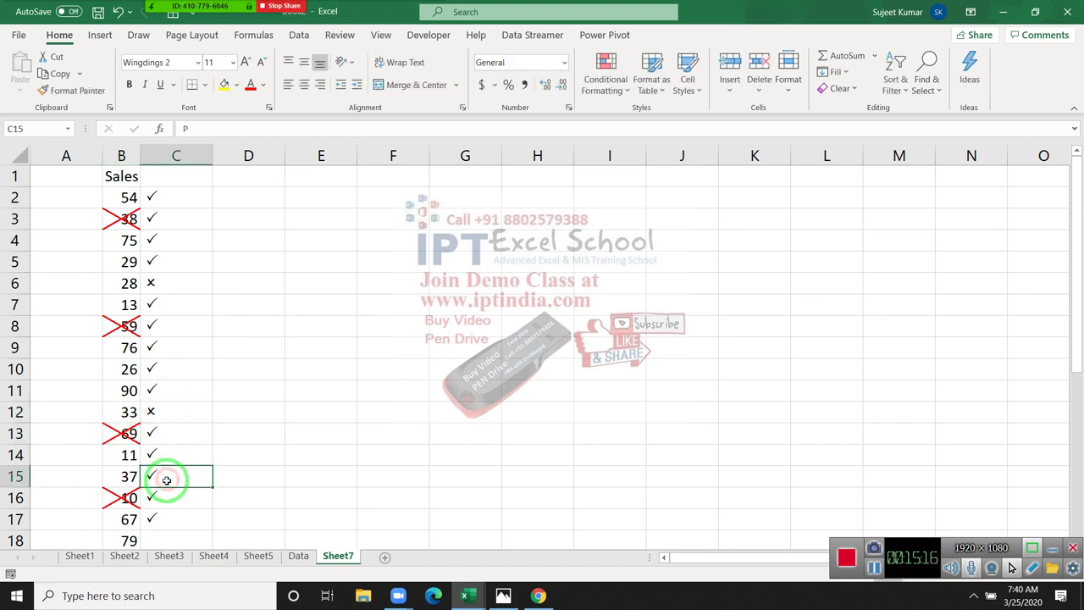
Step: Inspect C2 in the formula bar to show the P behind the check mark
{"action": "left_click", "coordinate": [174, 183]}
{"action": "left_click", "coordinate": [175, 198]}
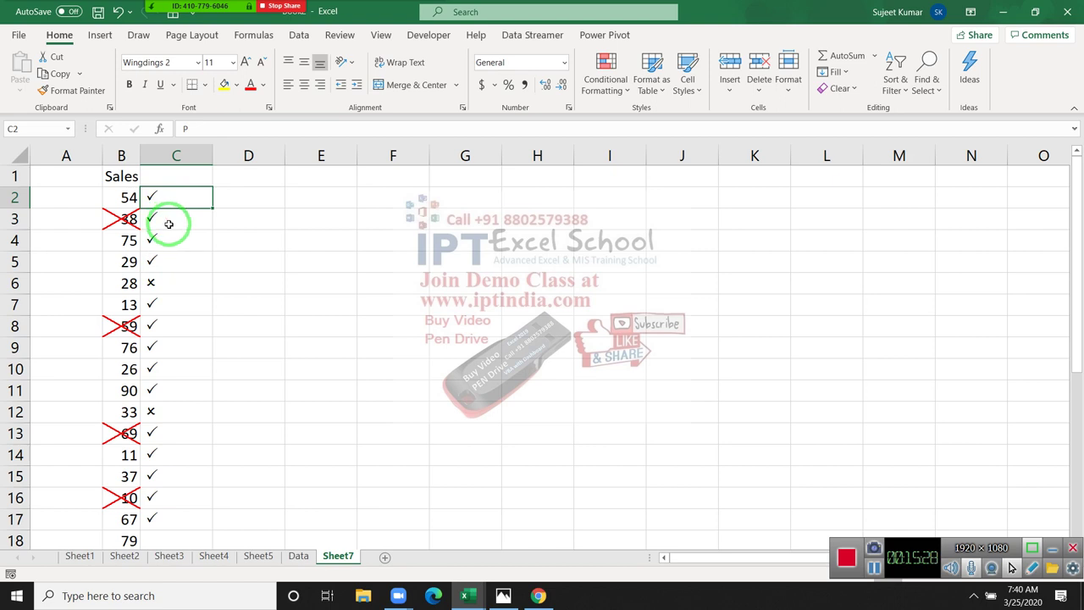
{"action": "left_click", "coordinate": [207, 128]}
{"action": "double_click", "coordinate": [207, 128]}
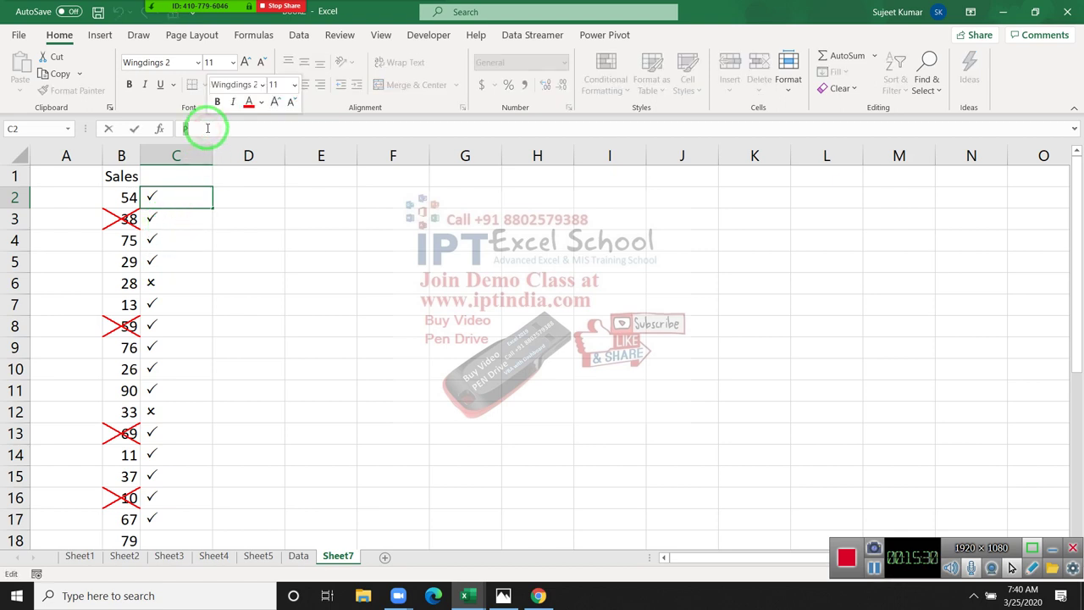
{"action": "double_click", "coordinate": [196, 129]}
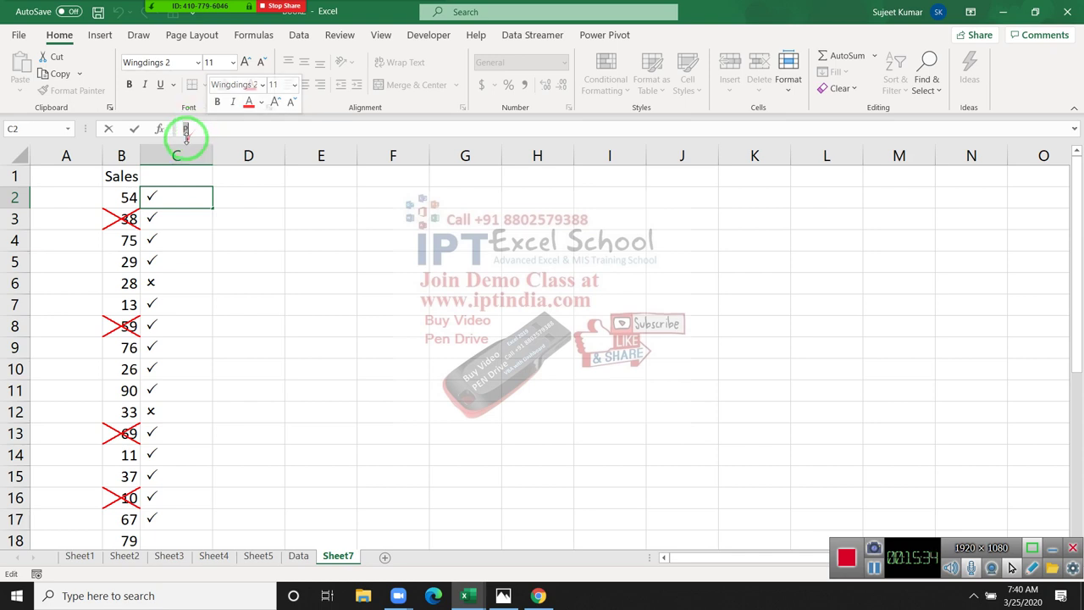
{"action": "left_click", "coordinate": [206, 284]}
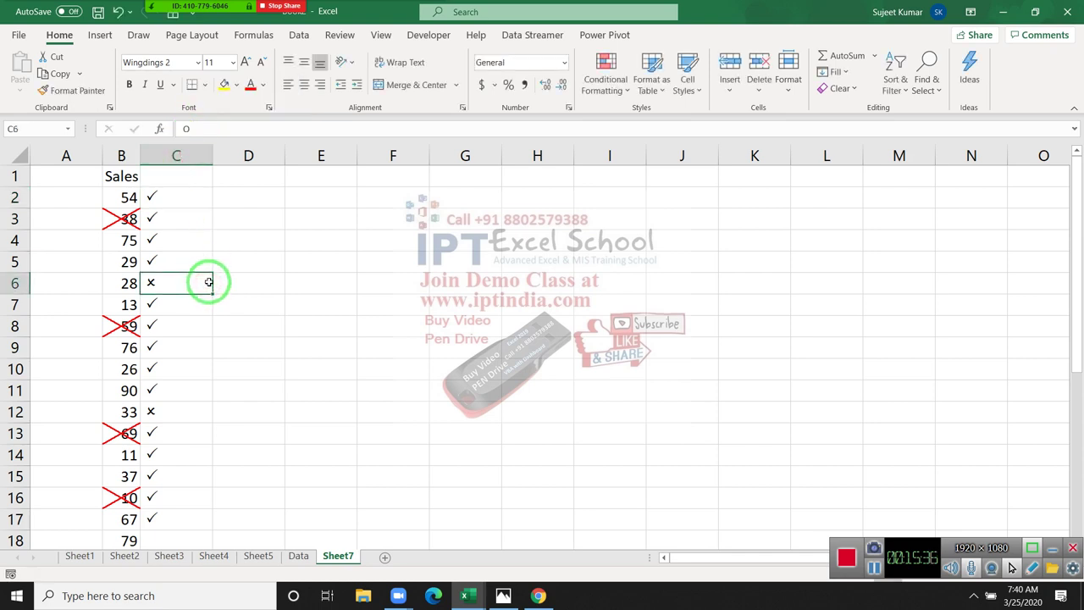
{"action": "left_click", "coordinate": [188, 220]}
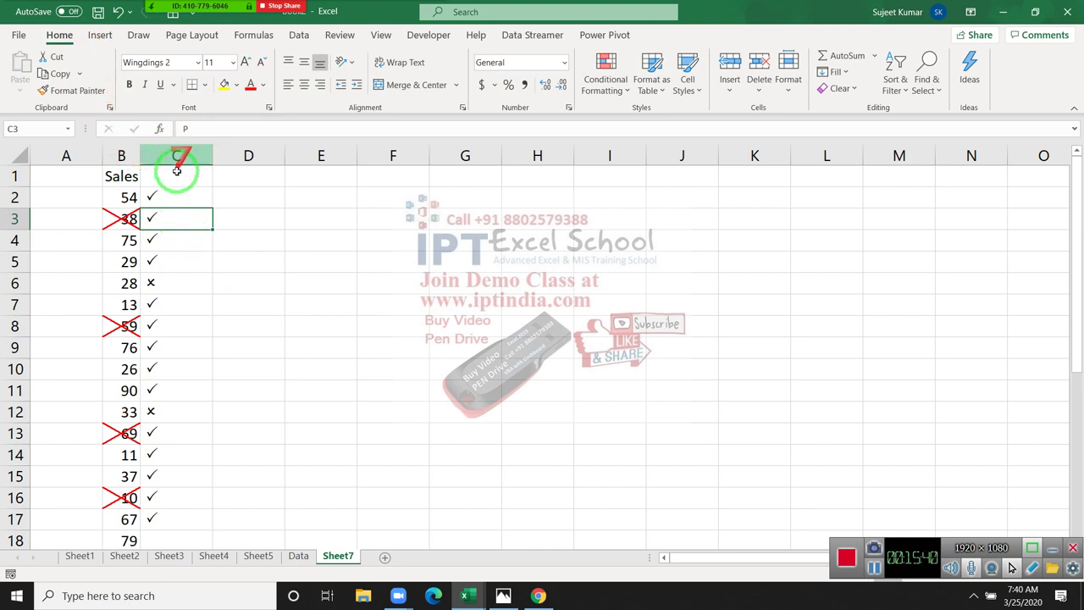
{"action": "left_click_drag", "start_coordinate": [167, 198], "coordinate": [169, 258]}
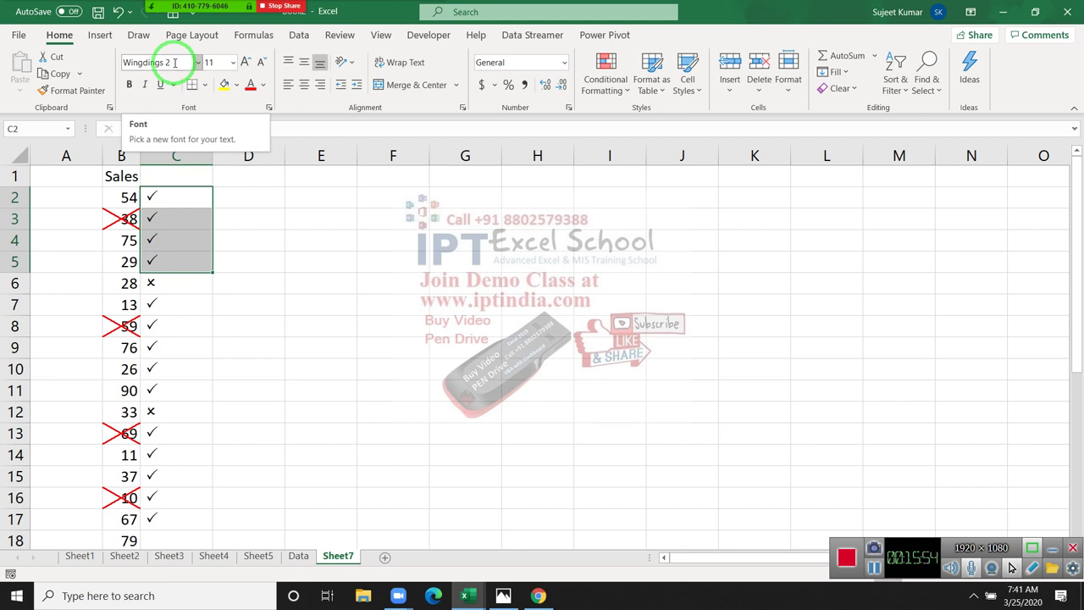
{"action": "left_click", "coordinate": [326, 215]}
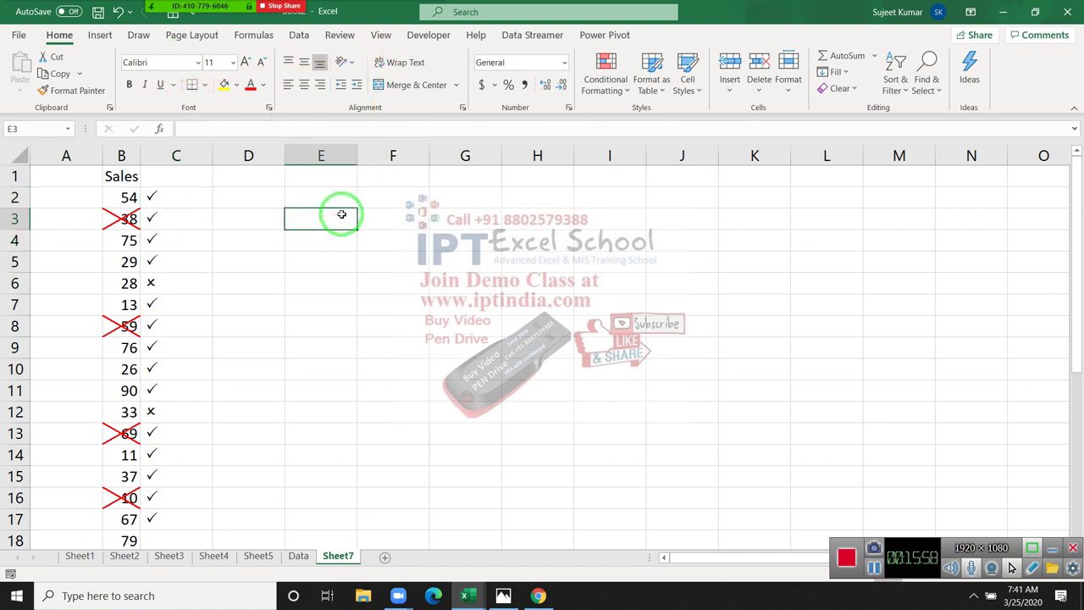
Step: Enter J in E3 and angle it clockwise to -45 degrees so it resembles a check mark
{"action": "type", "text": "J"}
{"action": "key", "text": "Return"}
{"action": "left_click", "coordinate": [342, 215]}
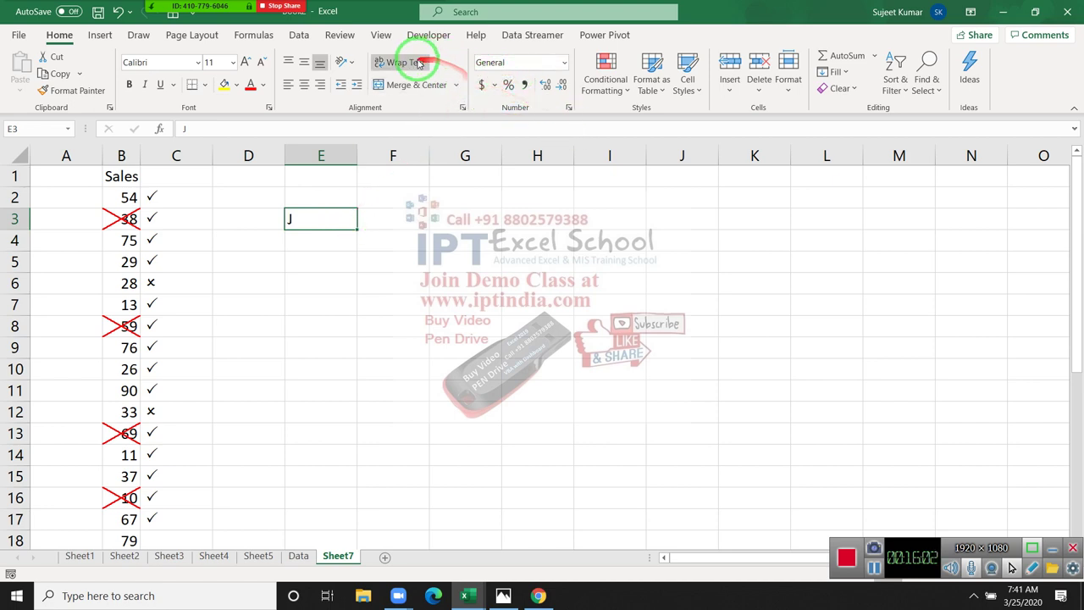
{"action": "left_click", "coordinate": [348, 69]}
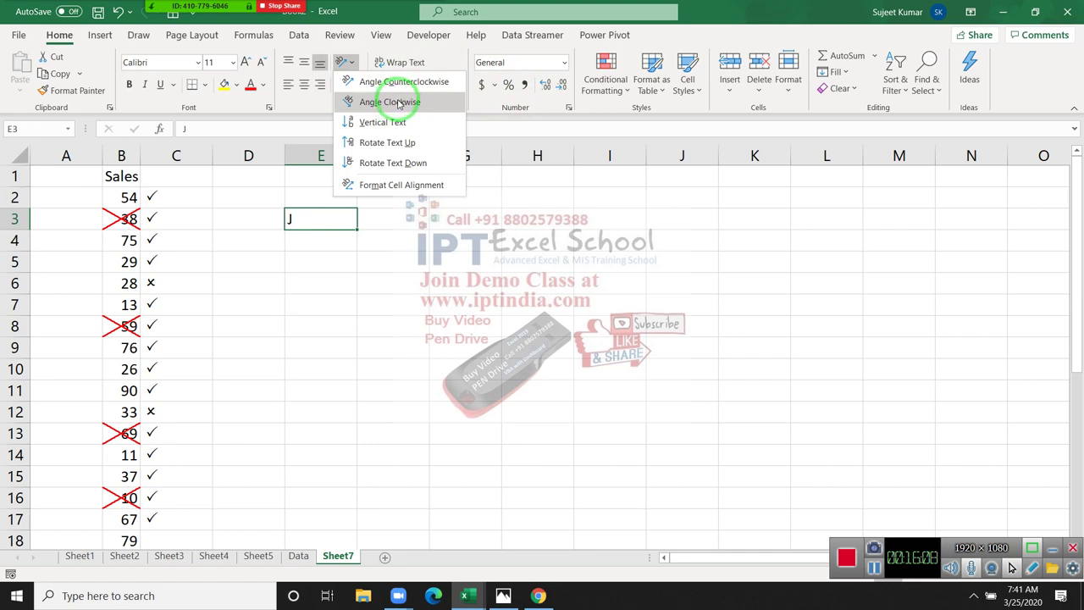
{"action": "left_click", "coordinate": [398, 103]}
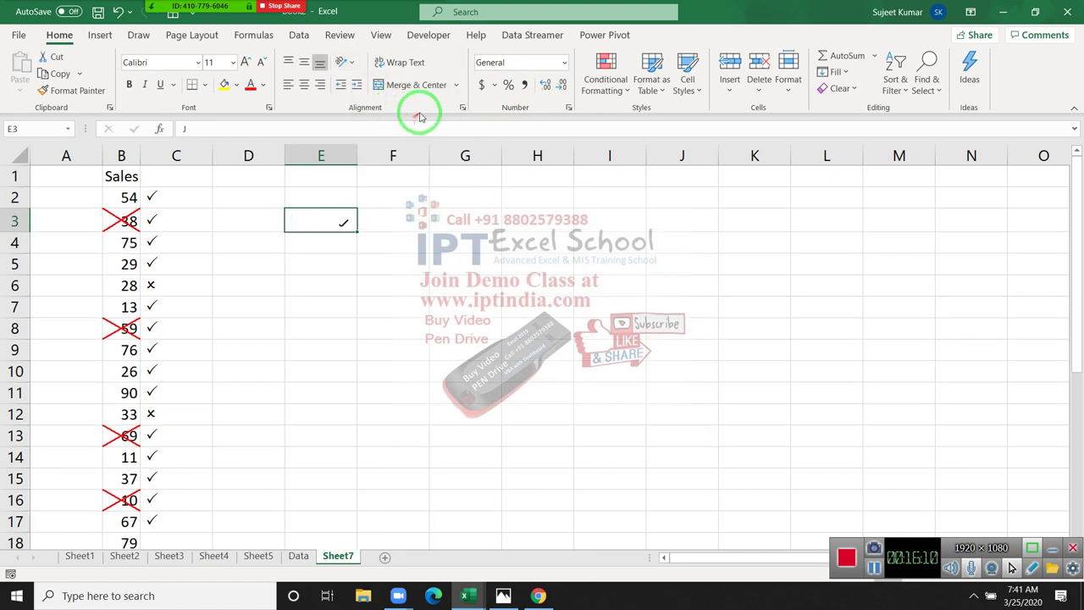
{"action": "left_click", "coordinate": [461, 107]}
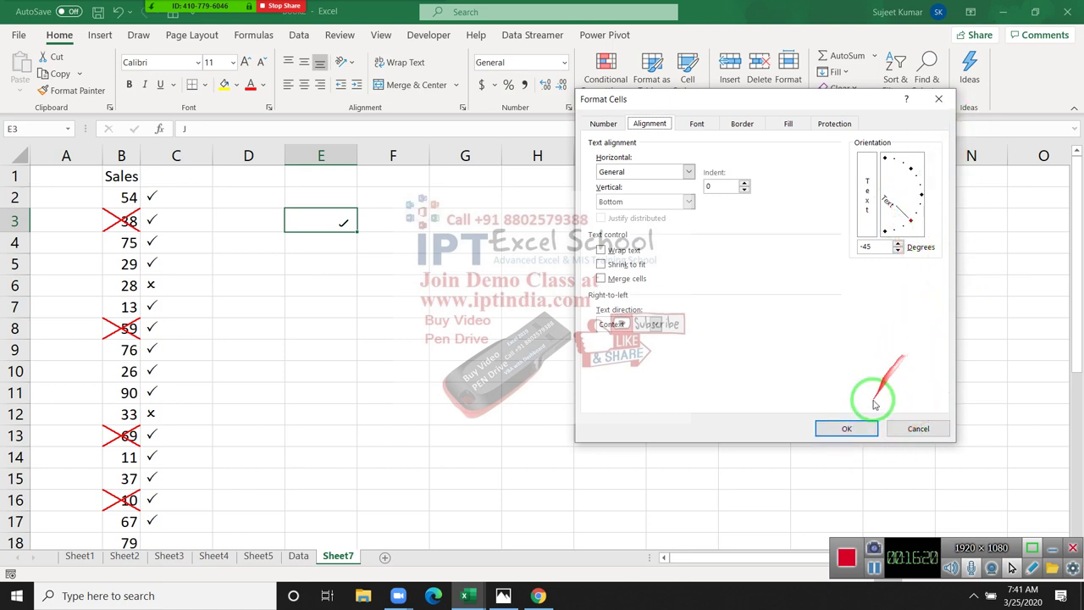
{"action": "left_click", "coordinate": [851, 428]}
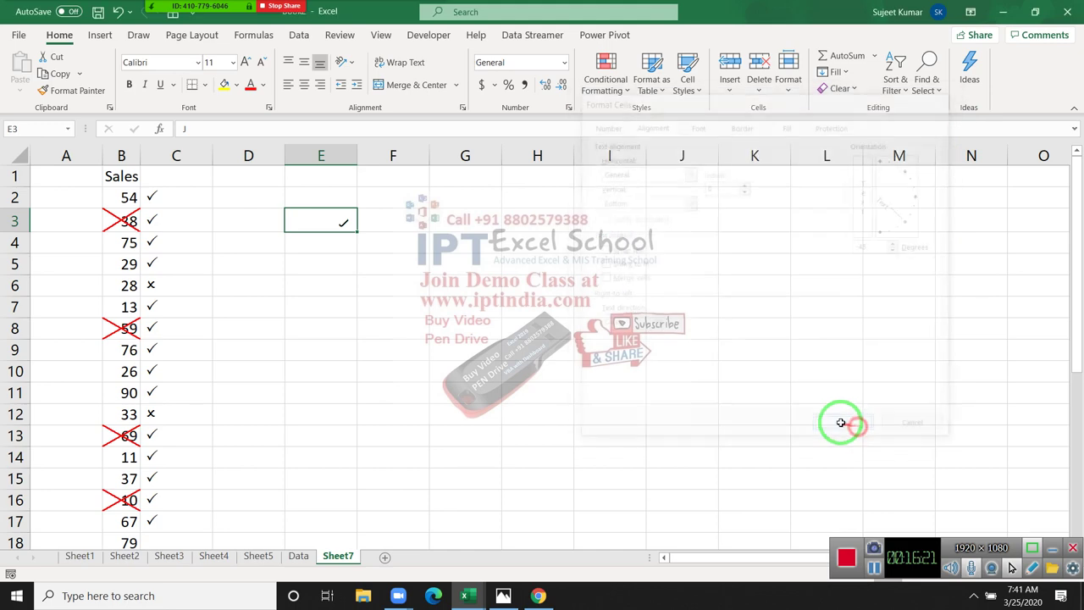
Step: Add a new sheet with Name in A4 and 1/1 in B4
{"action": "left_click", "coordinate": [384, 556]}
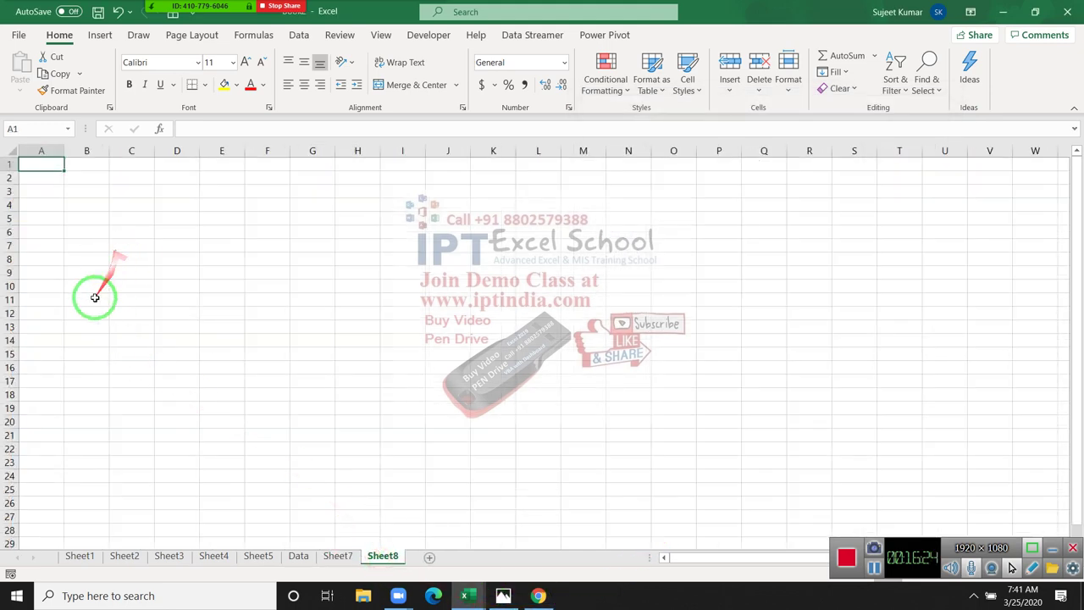
{"action": "scroll", "coordinate": [90, 291], "scroll_direction": "up", "scroll_amount": 3, "text": "ctrl"}
{"action": "left_click", "coordinate": [67, 232]}
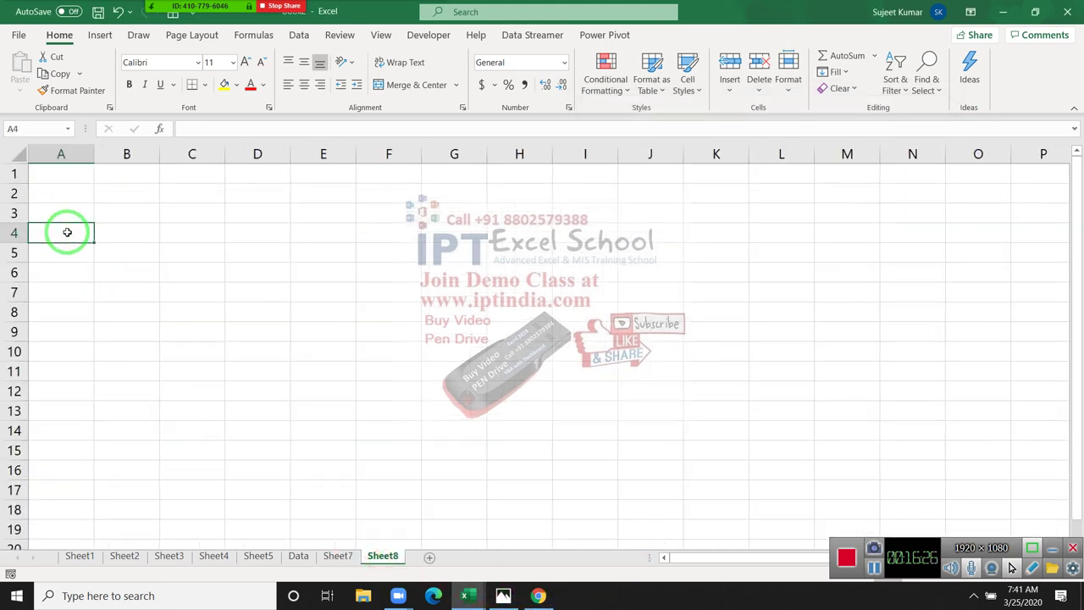
{"action": "type", "text": "Name"}
{"action": "key", "text": "Tab"}
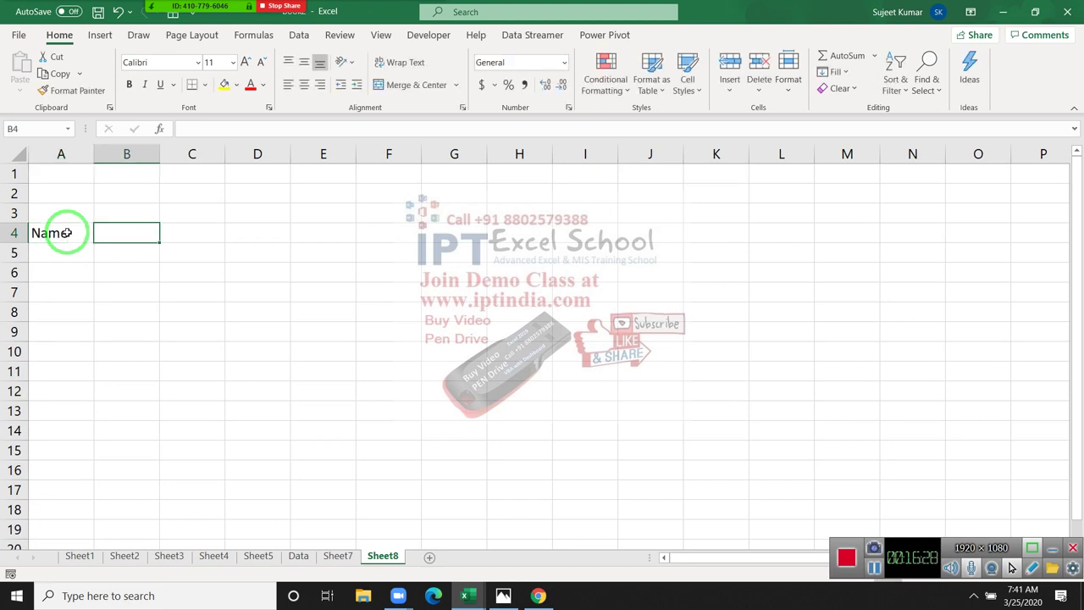
{"action": "type", "text": "1/1"}
{"action": "key", "text": "Return"}
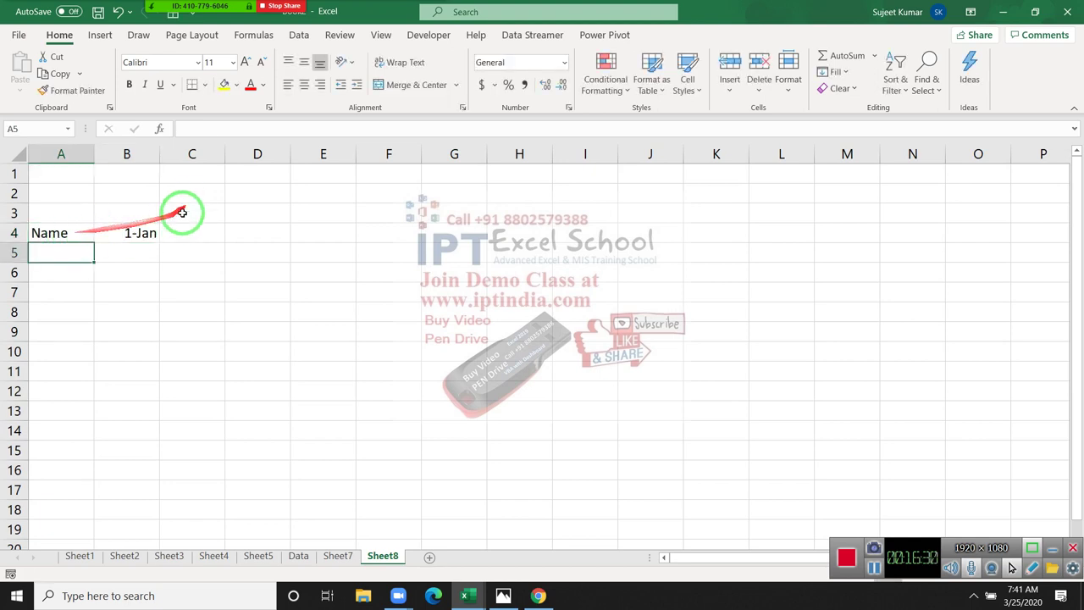
Step: Format B4 as a day-month-year date and fill the series through 31-Jan-20 in AF4
{"action": "left_click", "coordinate": [142, 235]}
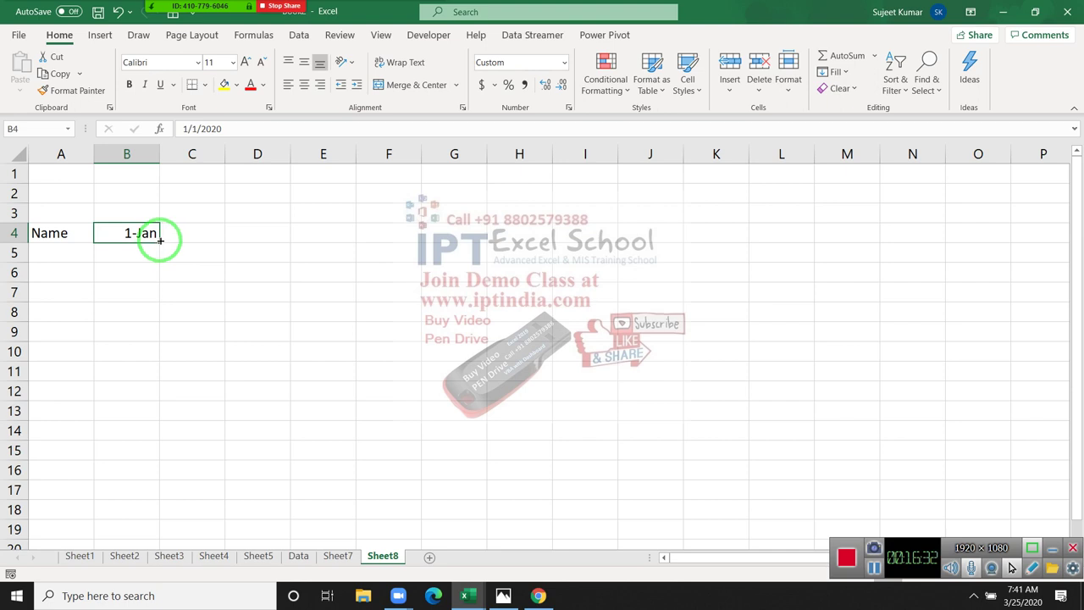
{"action": "key", "text": "ctrl+shift+3"}
{"action": "left_click_drag", "start_coordinate": [160, 241], "coordinate": [1066, 310]}
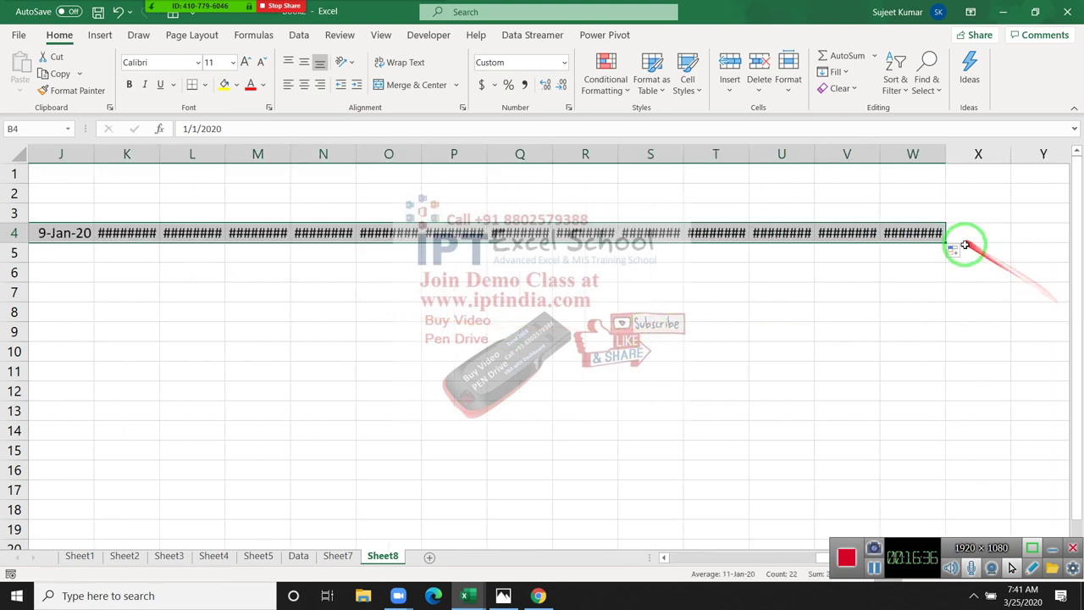
{"action": "mouse_move", "coordinate": [946, 242]}
{"action": "left_mouse_down"}
{"action": "mouse_move", "coordinate": [1081, 240]}
{"action": "mouse_move", "coordinate": [949, 246]}
{"action": "left_mouse_up"}
{"action": "left_click", "coordinate": [988, 236]}
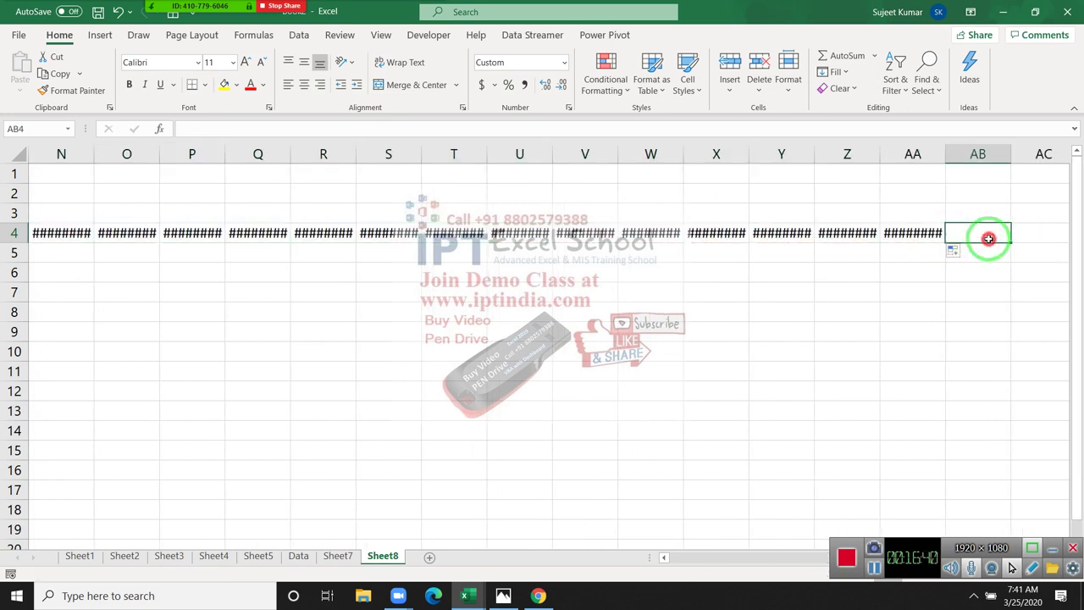
{"action": "left_click", "coordinate": [936, 234]}
{"action": "mouse_move", "coordinate": [947, 244]}
{"action": "left_mouse_down"}
{"action": "mouse_move", "coordinate": [1073, 239]}
{"action": "mouse_move", "coordinate": [915, 233]}
{"action": "left_mouse_up"}
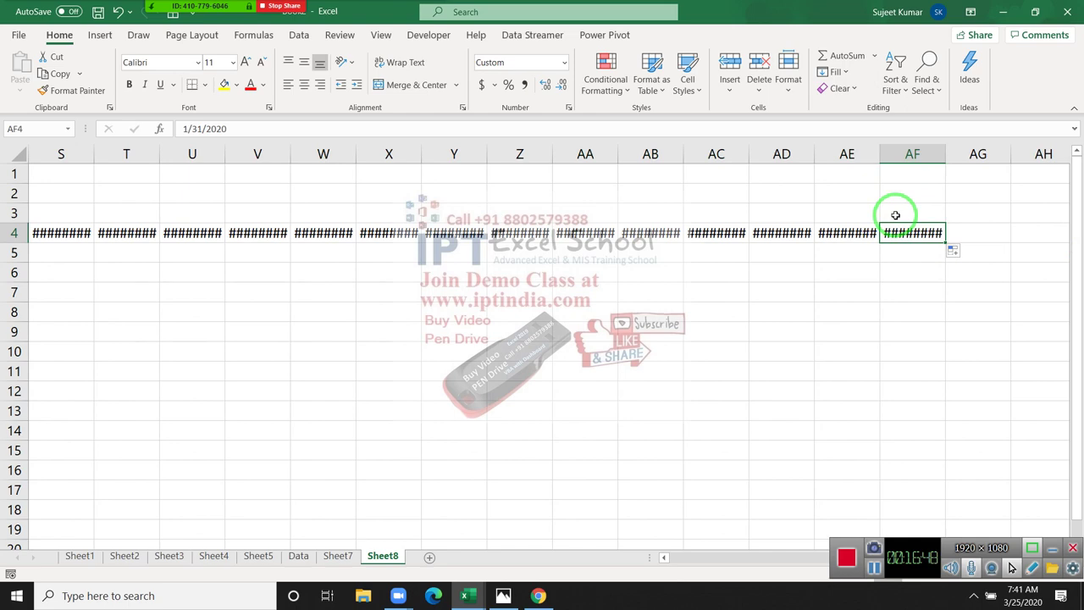
{"action": "key", "text": "ctrl+shift+Left"}
{"action": "key", "text": "ctrl+q"}
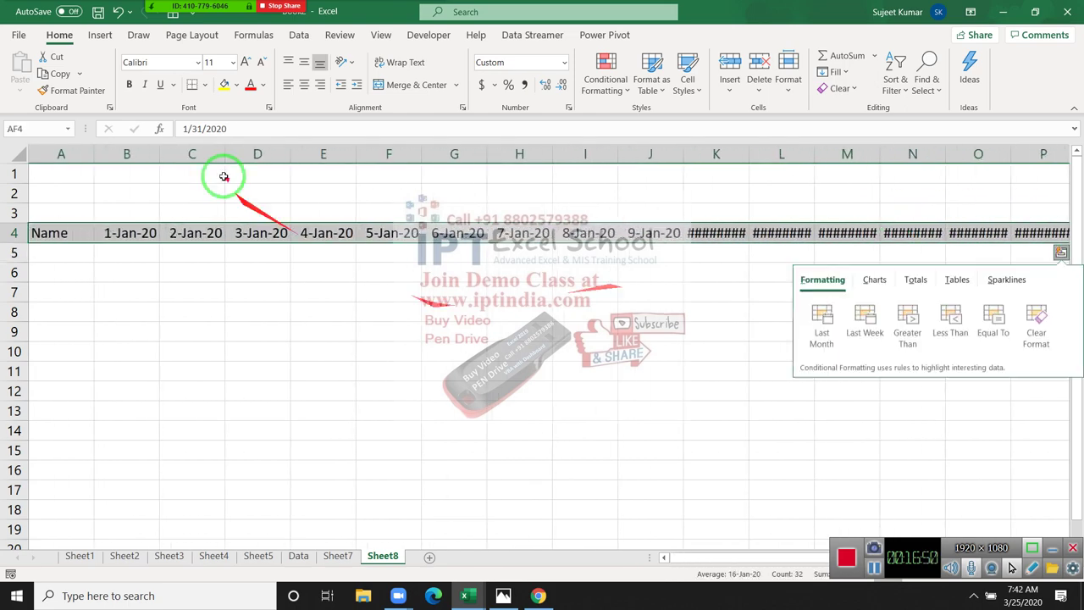
{"action": "left_click", "coordinate": [20, 151]}
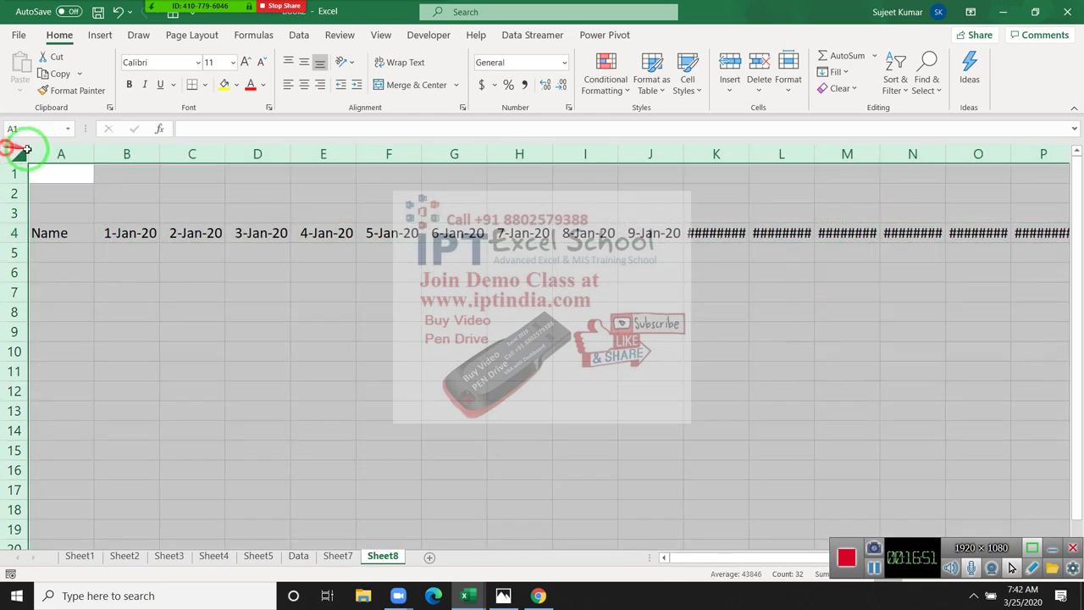
Step: Autofit the columns, type a first name in A5 and autofill the names down to A16
{"action": "double_click", "coordinate": [159, 154]}
{"action": "left_click", "coordinate": [58, 244]}
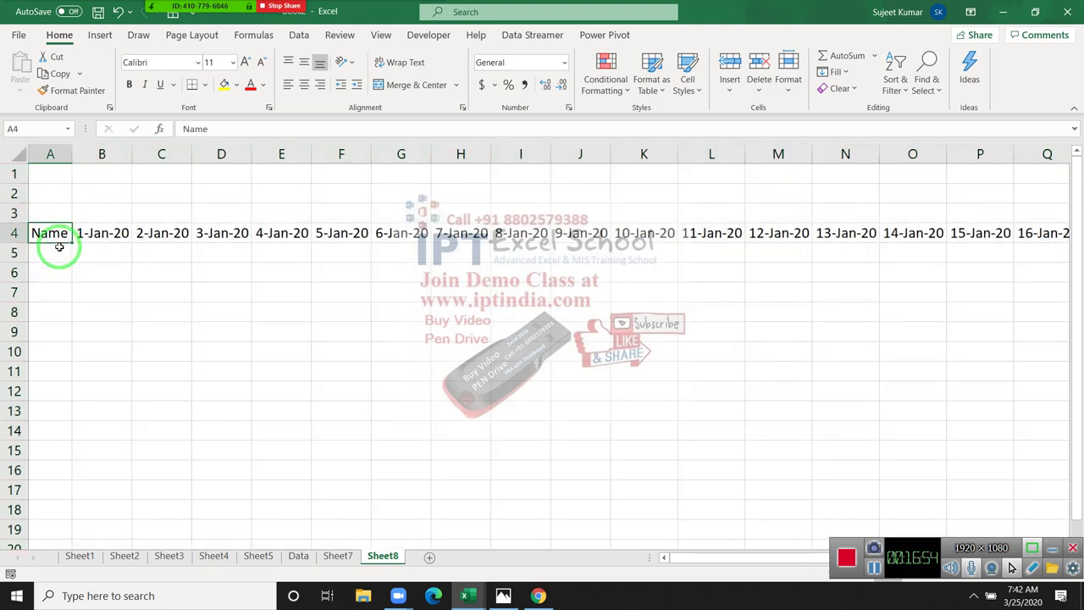
{"action": "left_click", "coordinate": [60, 246]}
{"action": "type", "text": "Puja"}
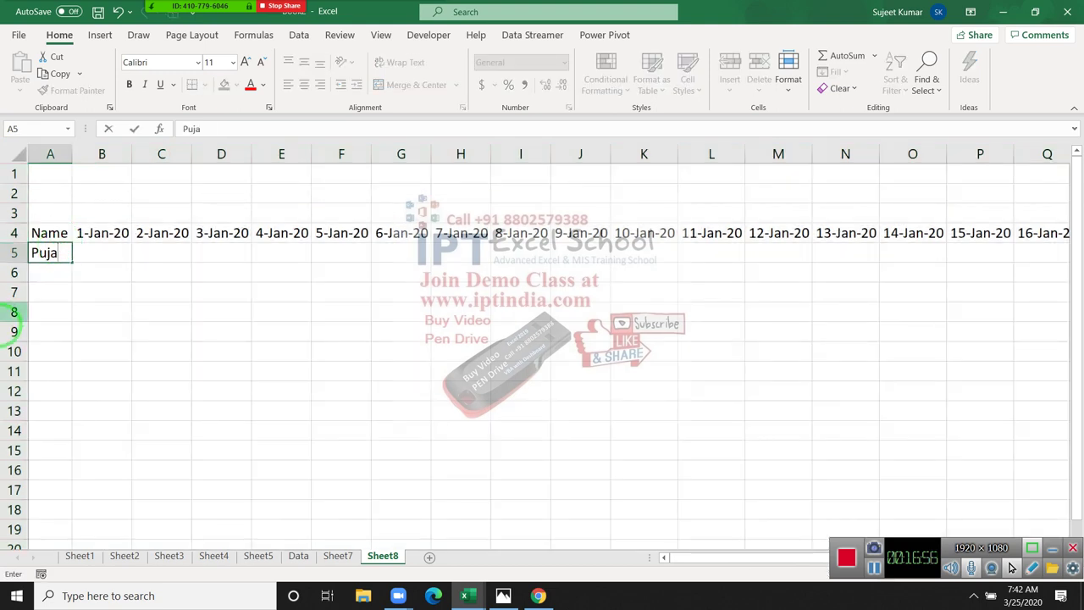
{"action": "left_click", "coordinate": [36, 312]}
{"action": "left_click", "coordinate": [52, 253]}
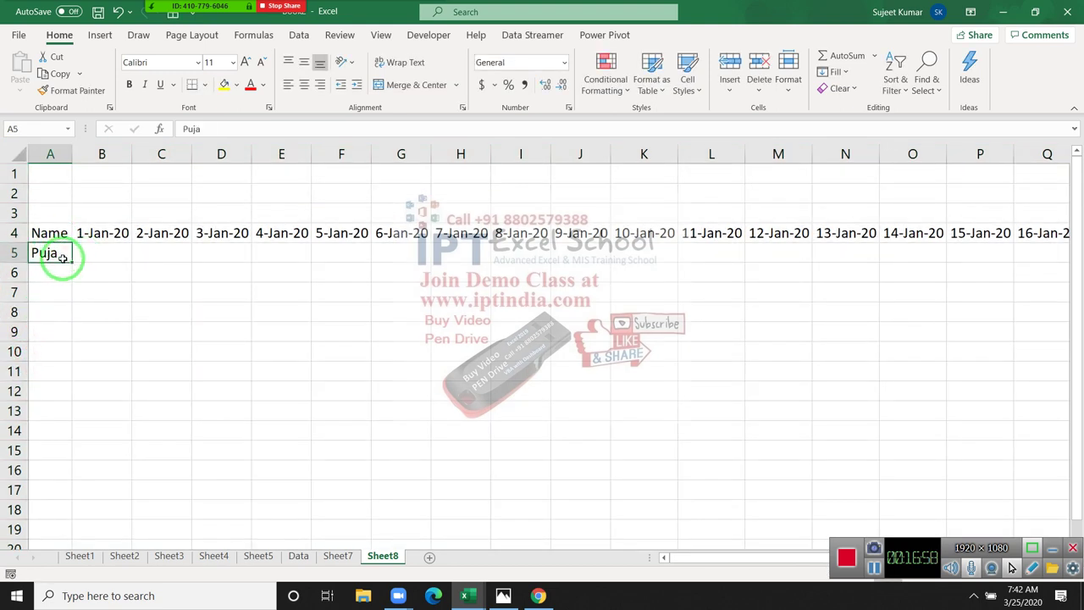
{"action": "left_click_drag", "start_coordinate": [72, 261], "coordinate": [30, 468]}
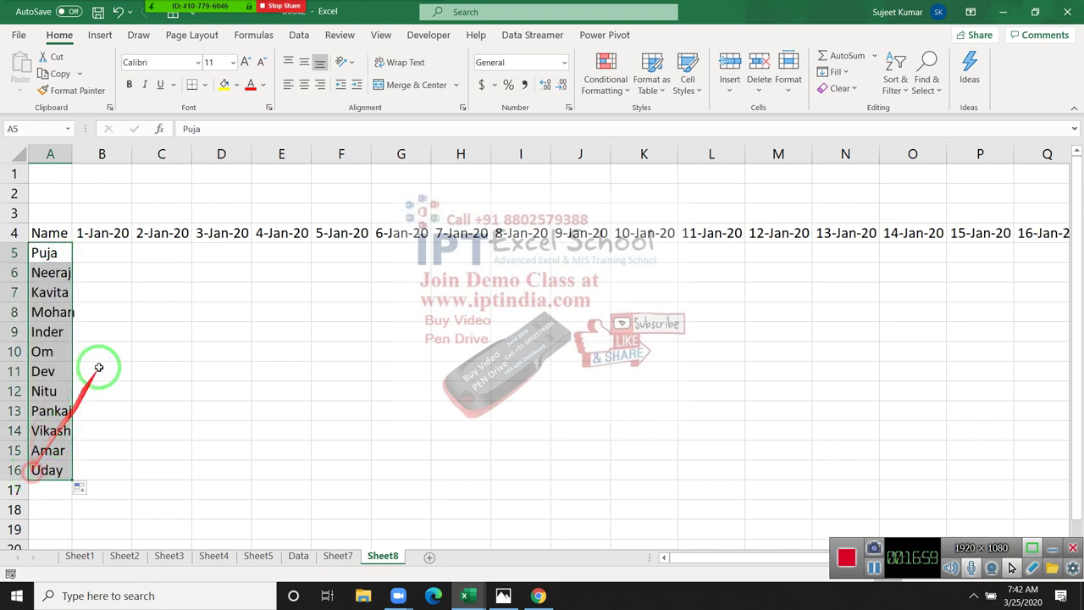
Step: Fill P into every attendance cell from B5 to AF16
{"action": "left_click", "coordinate": [123, 252]}
{"action": "type", "text": "P"}
{"action": "key", "text": "Return"}
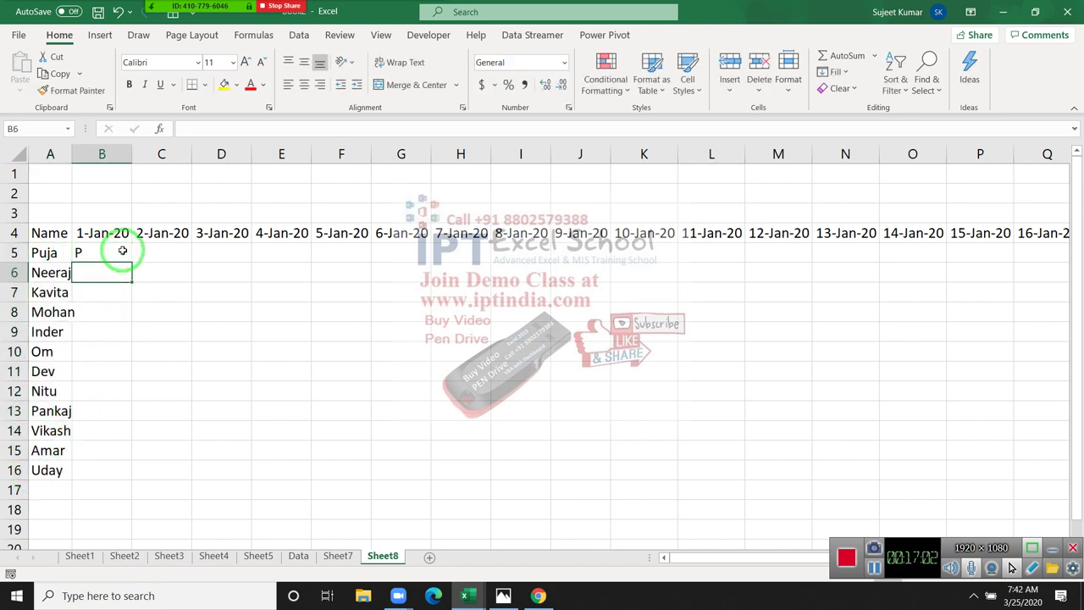
{"action": "key", "text": "Up"}
{"action": "key", "text": "Up"}
{"action": "key", "text": "ctrl+Right"}
{"action": "key", "text": "Down"}
{"action": "key", "text": "ctrl+shift+Left"}
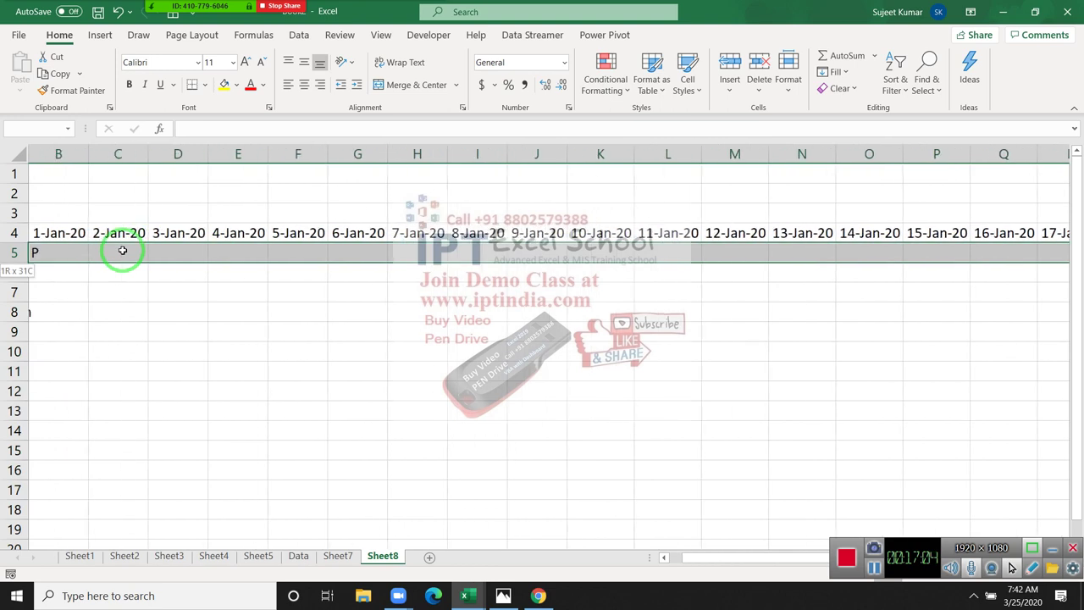
{"action": "key", "text": "shift+Down"}
{"action": "key", "text": "shift+Down"}
{"action": "key", "text": "shift+Down"}
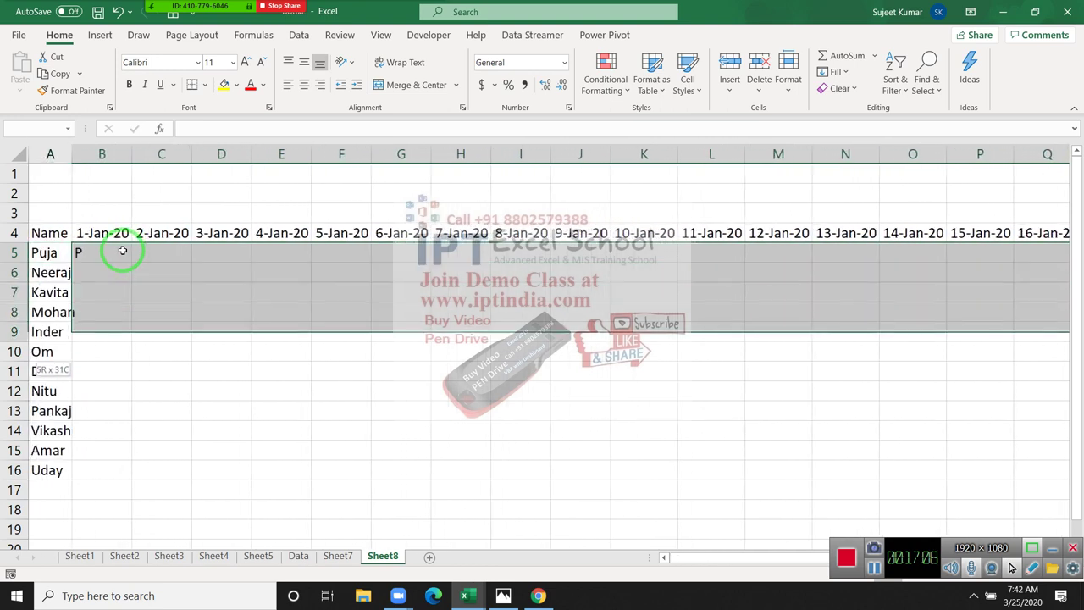
{"action": "key", "text": "shift+Down"}
{"action": "key", "text": "shift+Down"}
{"action": "key", "text": "shift+Down"}
{"action": "key", "text": "shift+Down"}
{"action": "key", "text": "shift+Down"}
{"action": "key", "text": "shift+Up"}
{"action": "key", "text": "ctrl+r"}
{"action": "key", "text": "ctrl+d"}
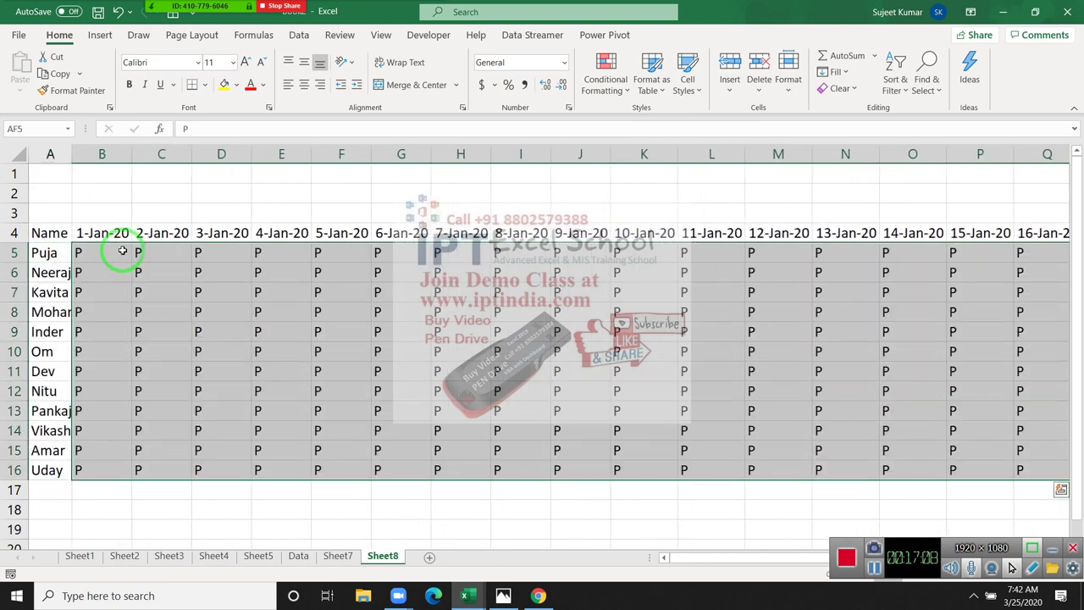
Step: Give the A4:AF16 table All Borders and open the print preview
{"action": "left_click", "coordinate": [48, 231]}
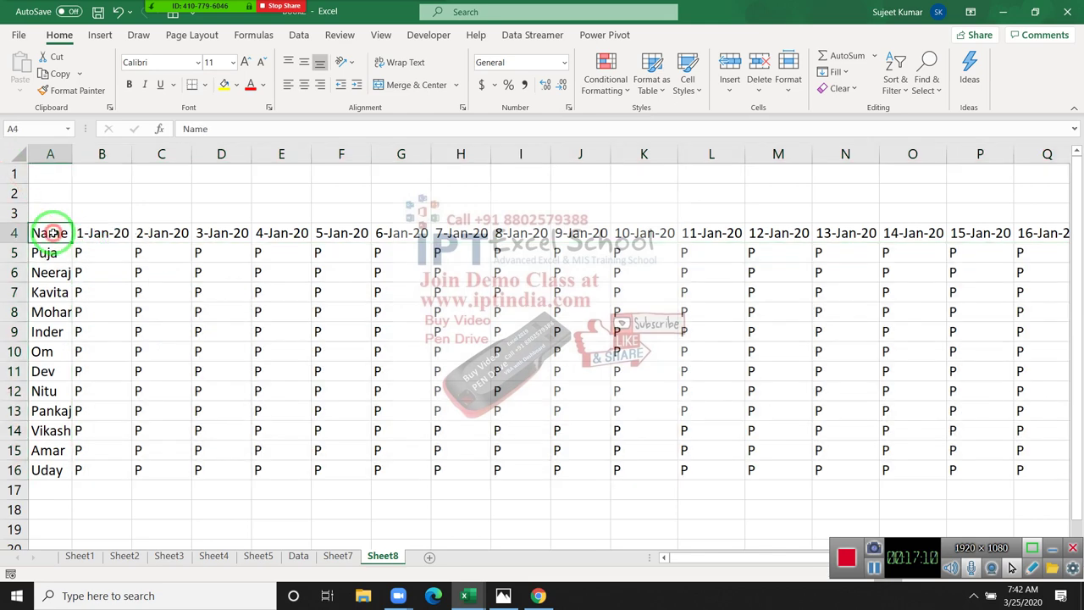
{"action": "key", "text": "ctrl+shift+Right"}
{"action": "key", "text": "ctrl+shift+Down"}
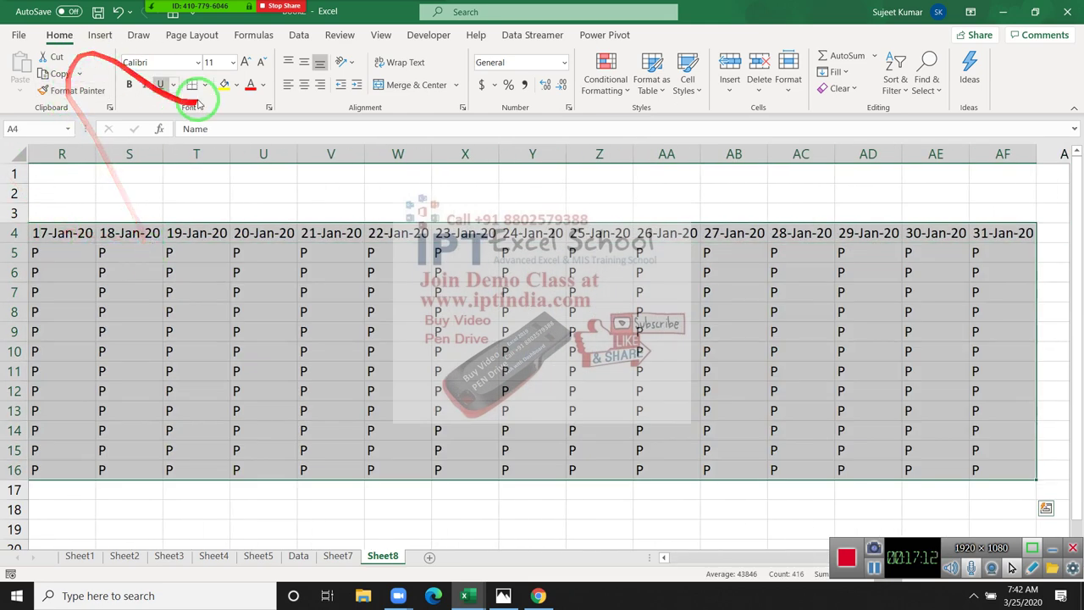
{"action": "left_click", "coordinate": [205, 85]}
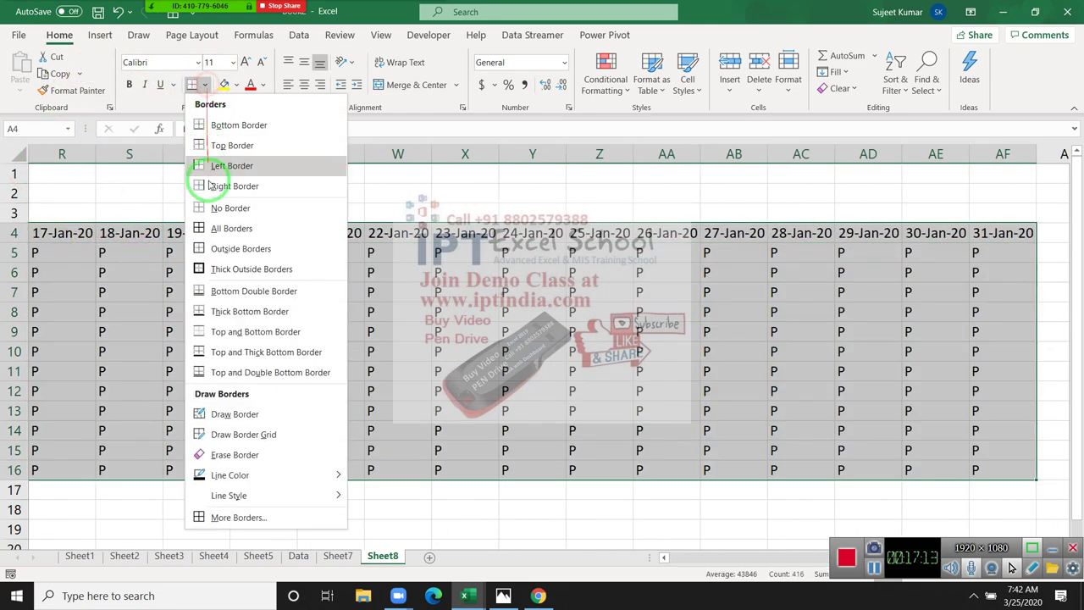
{"action": "left_click", "coordinate": [211, 229]}
{"action": "scroll", "coordinate": [211, 230], "scroll_direction": "left", "scroll_amount": 10}
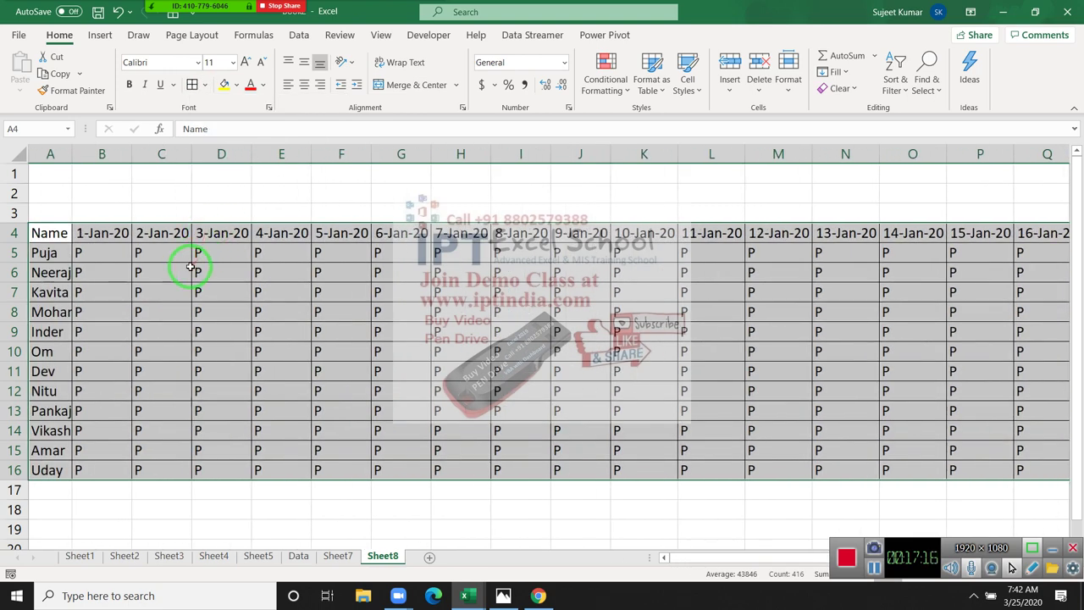
{"action": "key", "text": "ctrl+p"}
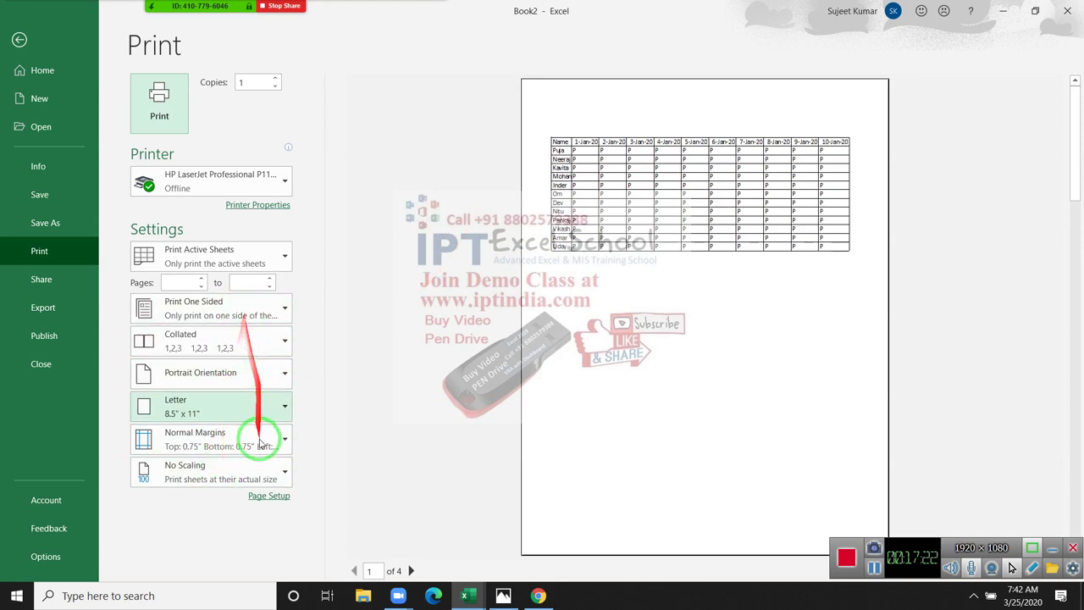
Step: Switch printing to Landscape orientation with Narrow margins, then return to Sheet8
{"action": "left_click", "coordinate": [215, 377]}
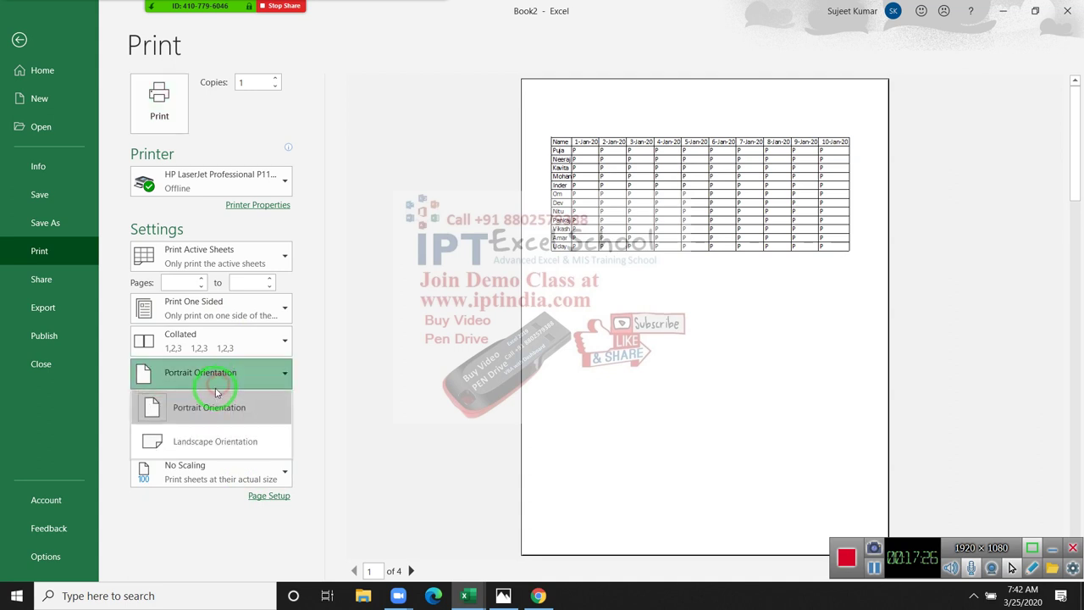
{"action": "left_click", "coordinate": [208, 434]}
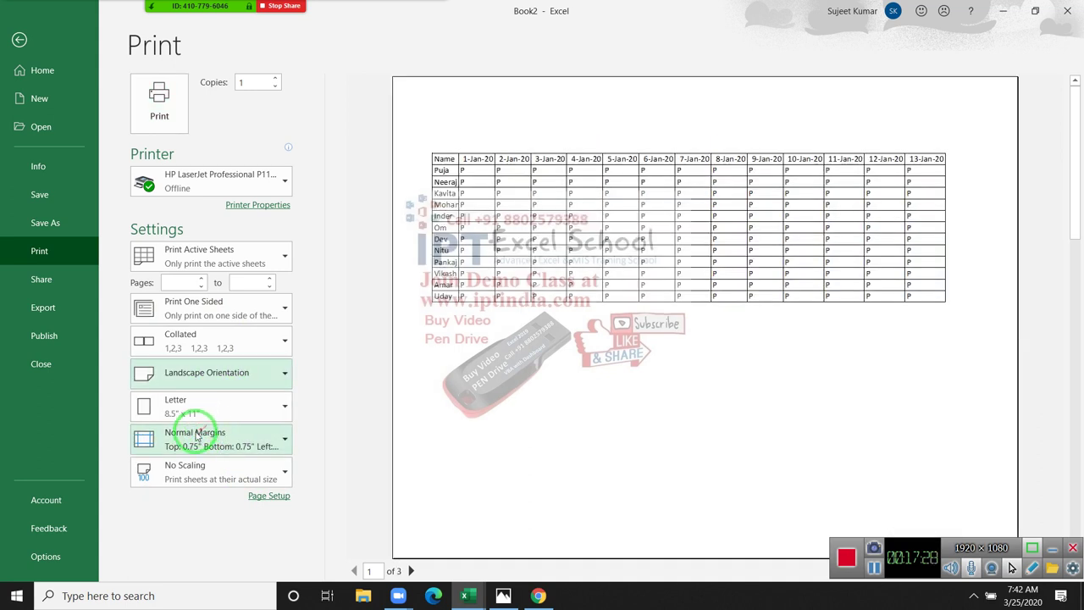
{"action": "left_click", "coordinate": [199, 442]}
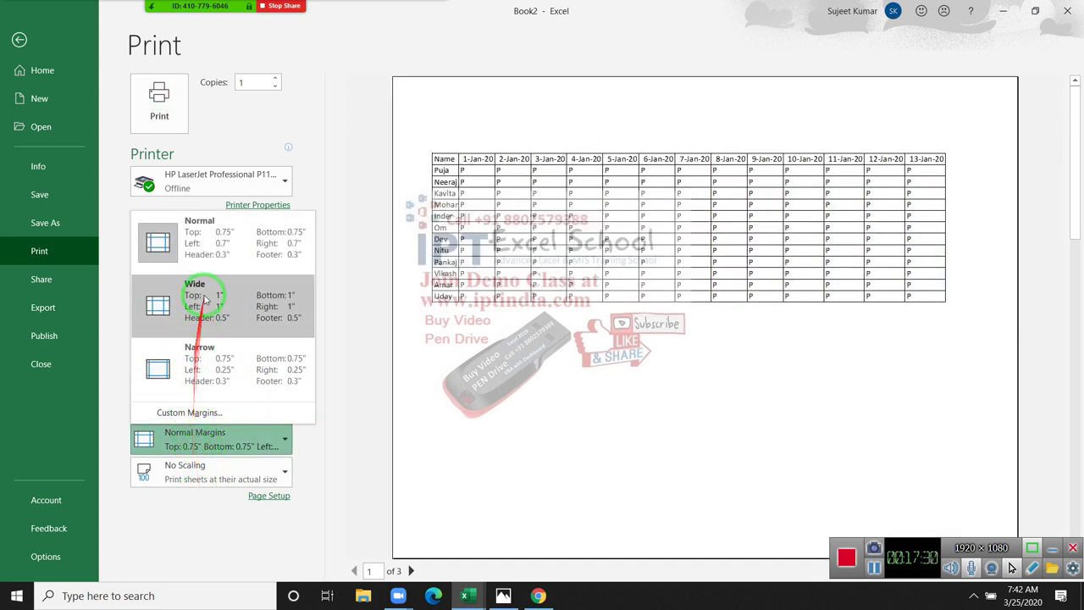
{"action": "left_click", "coordinate": [209, 383]}
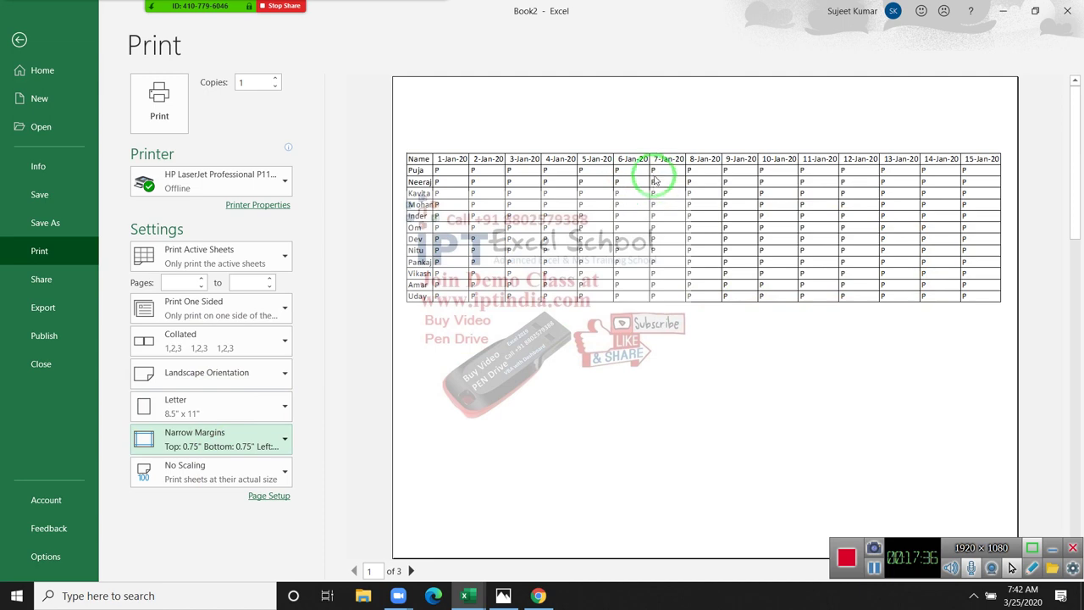
{"action": "key", "text": "Escape"}
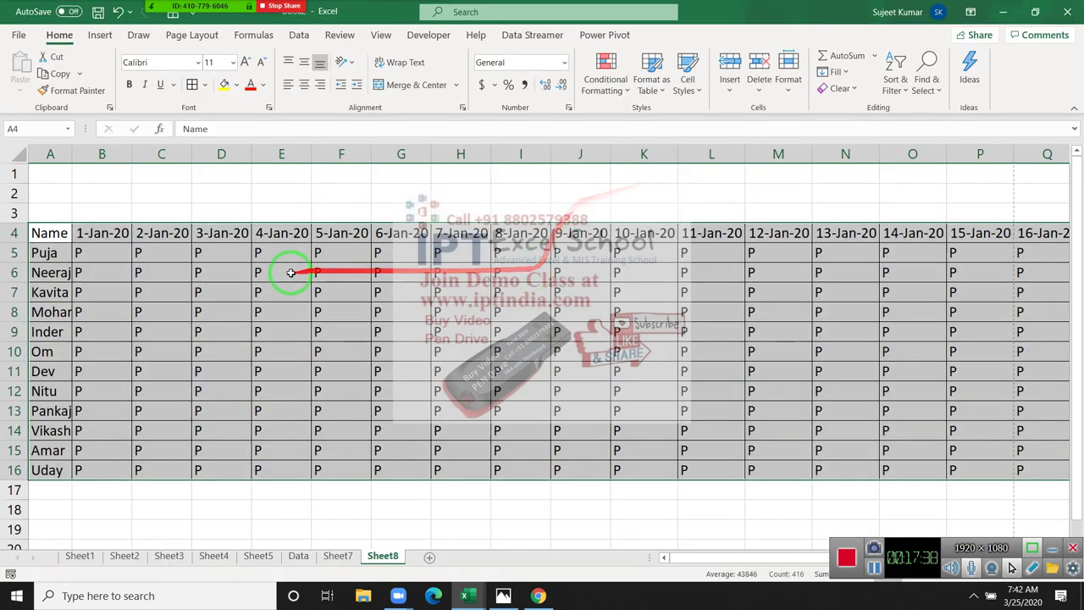
Step: Rotate the A4:AF4 header text to read upward
{"action": "left_click_drag", "start_coordinate": [268, 272], "coordinate": [282, 412]}
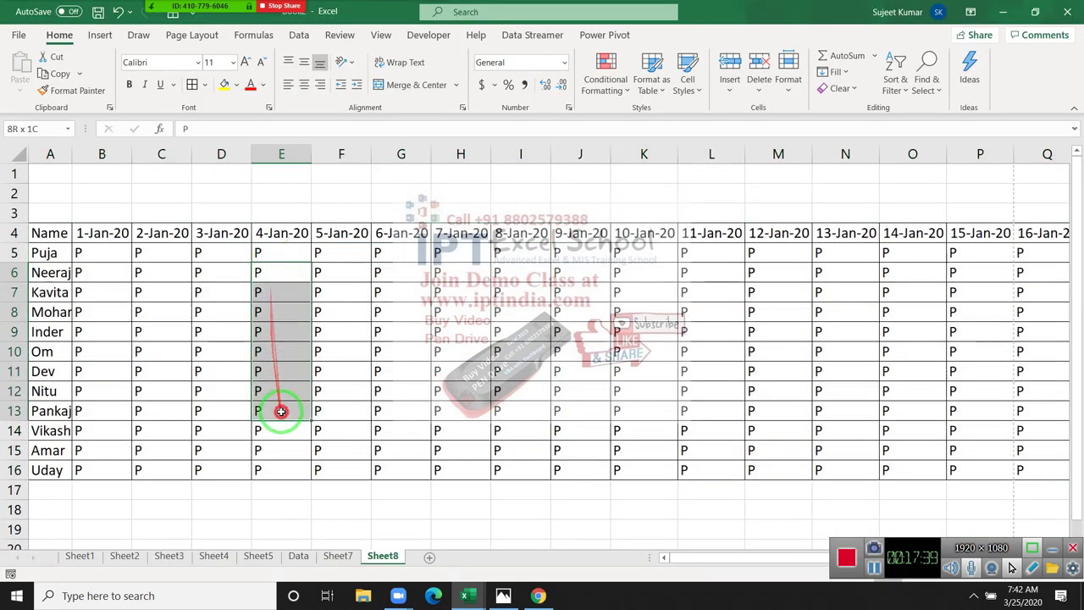
{"action": "left_click", "coordinate": [289, 234]}
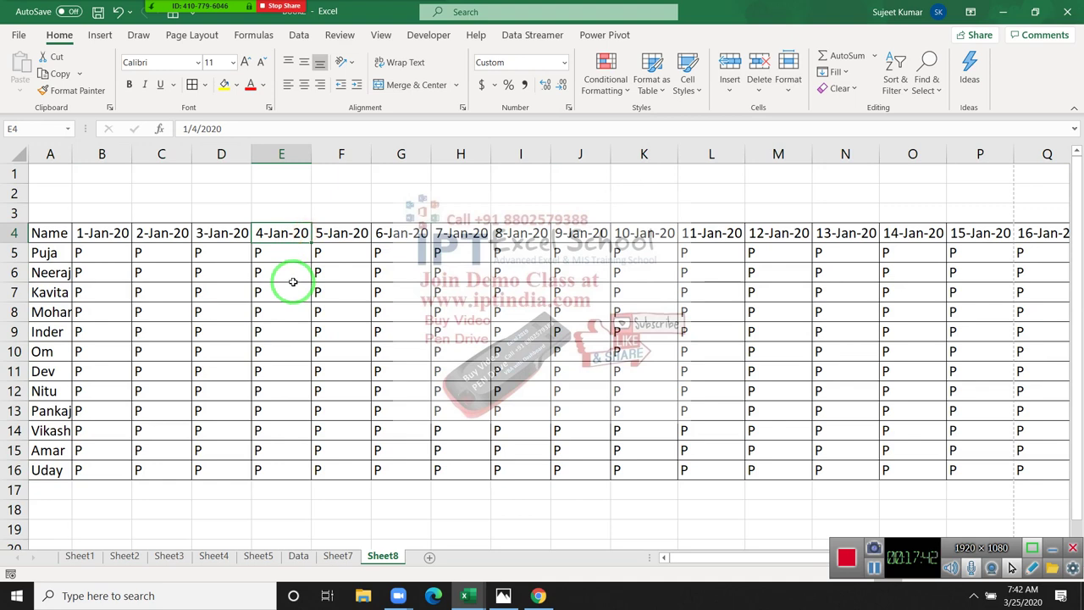
{"action": "key", "text": "ctrl+Left"}
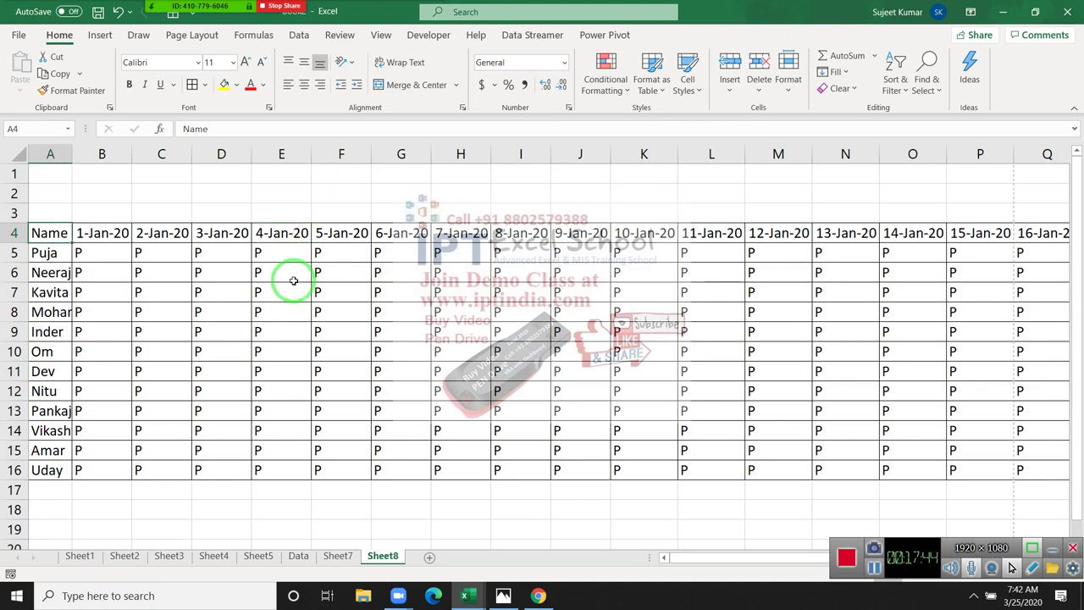
{"action": "key", "text": "ctrl+shift+Right"}
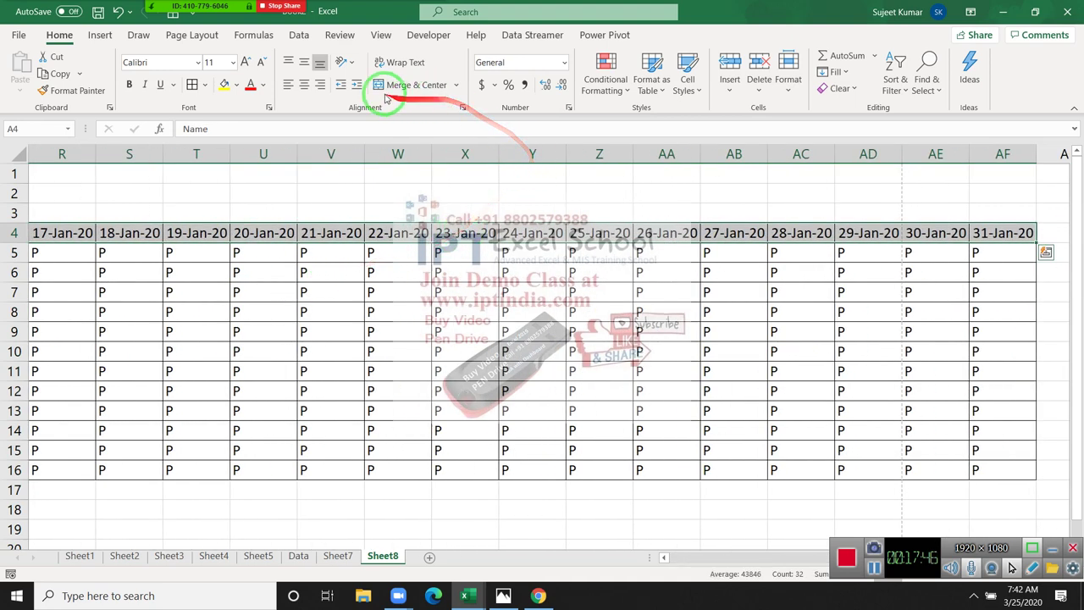
{"action": "left_click", "coordinate": [346, 62]}
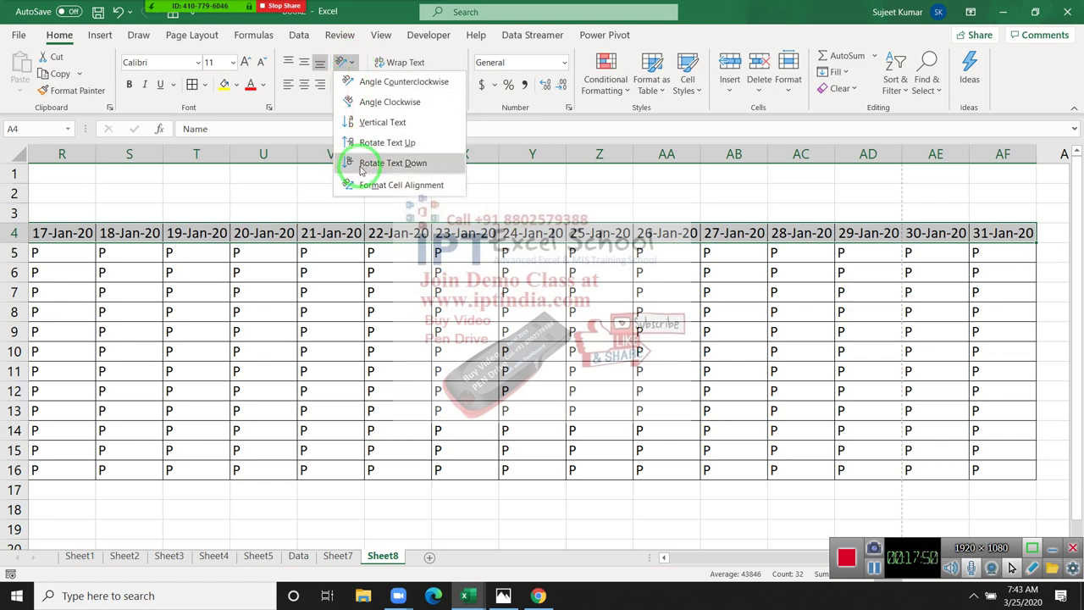
{"action": "left_click", "coordinate": [373, 143]}
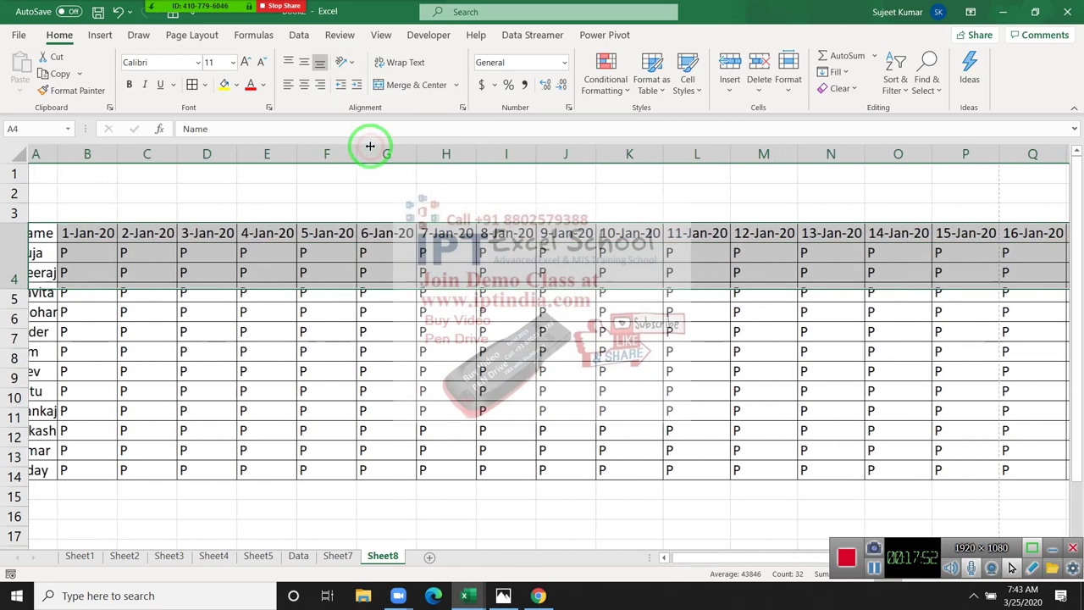
Step: Autofit all columns to the narrower rotated headers and preview the grid on one page
{"action": "left_click", "coordinate": [20, 155]}
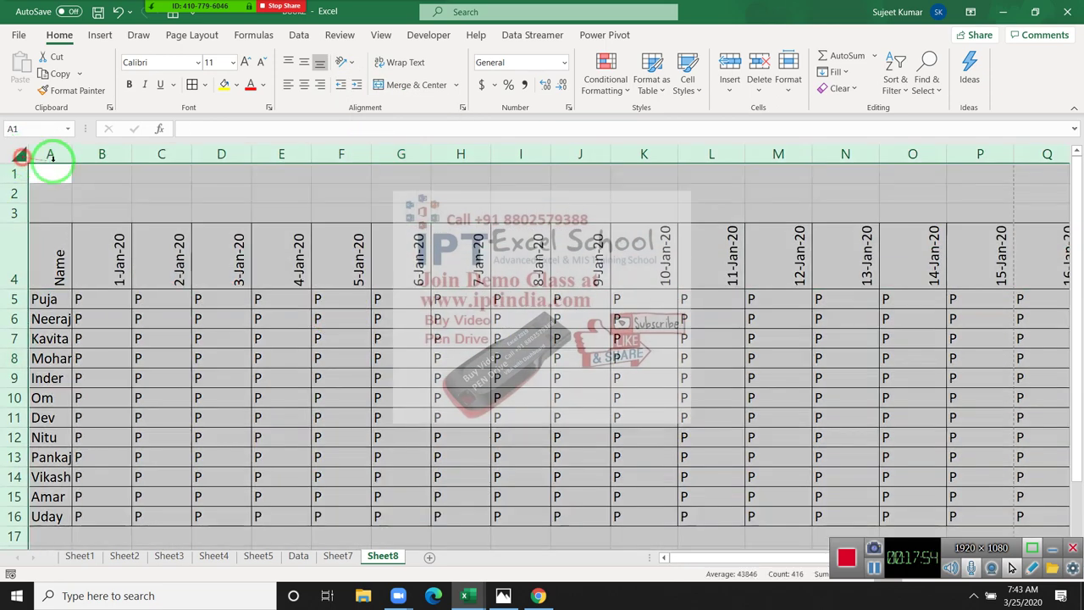
{"action": "double_click", "coordinate": [310, 158]}
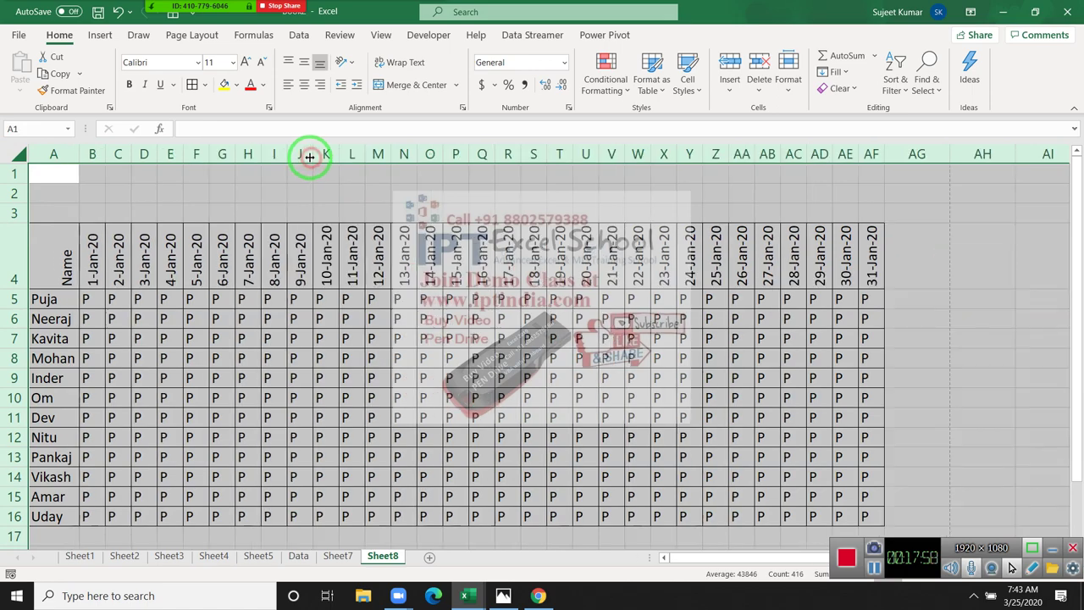
{"action": "left_click", "coordinate": [311, 338]}
{"action": "left_click_drag", "start_coordinate": [311, 341], "coordinate": [482, 532]}
{"action": "scroll", "coordinate": [479, 517], "scroll_direction": "down", "scroll_amount": 1}
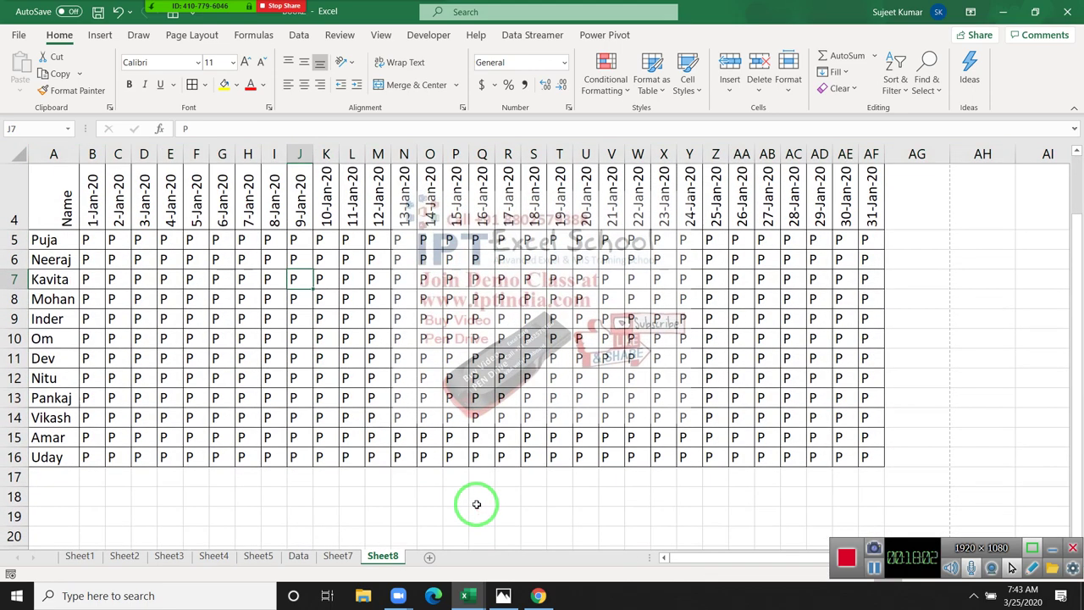
{"action": "key", "text": "ctrl+p"}
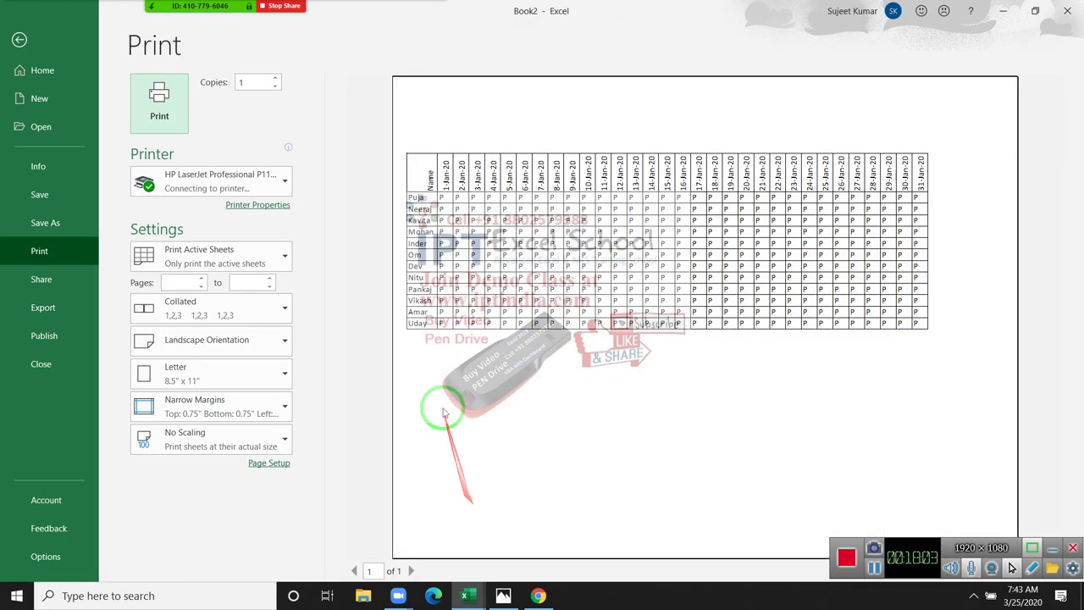
{"action": "left_click_drag", "start_coordinate": [551, 334], "coordinate": [767, 346]}
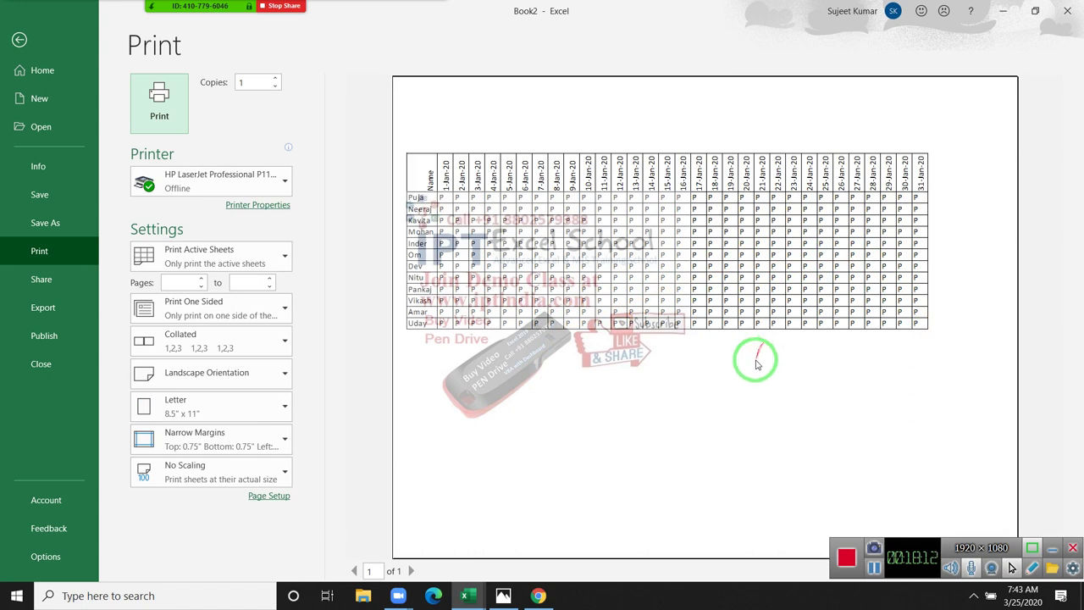
Step: Exit the Print backstage view back to Sheet8's one-page attendance grid
{"action": "left_click_drag", "start_coordinate": [766, 345], "coordinate": [748, 434]}
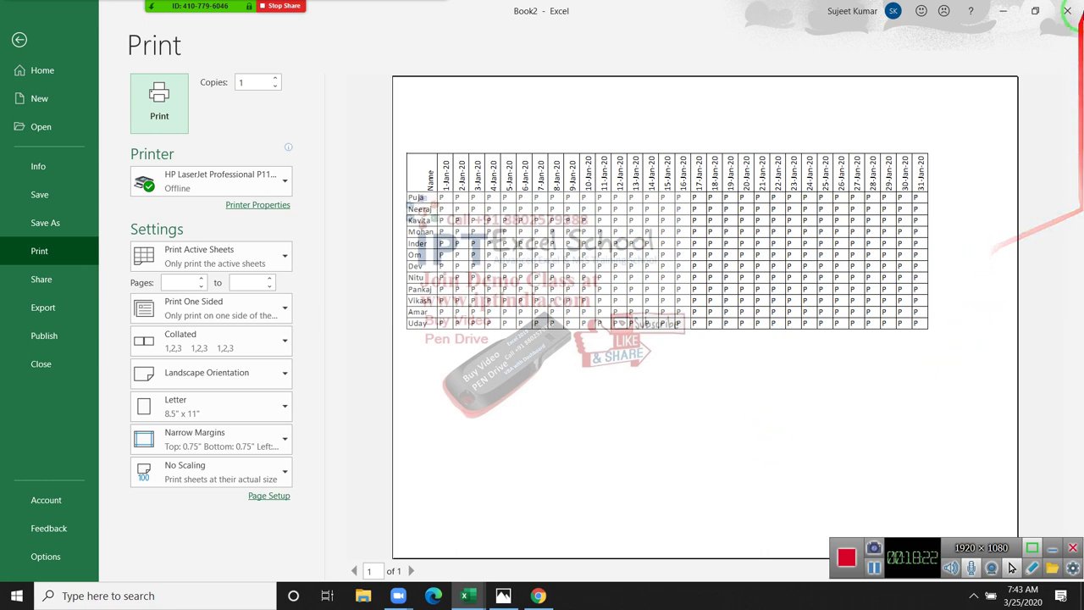
{"action": "left_click", "coordinate": [1077, 23]}
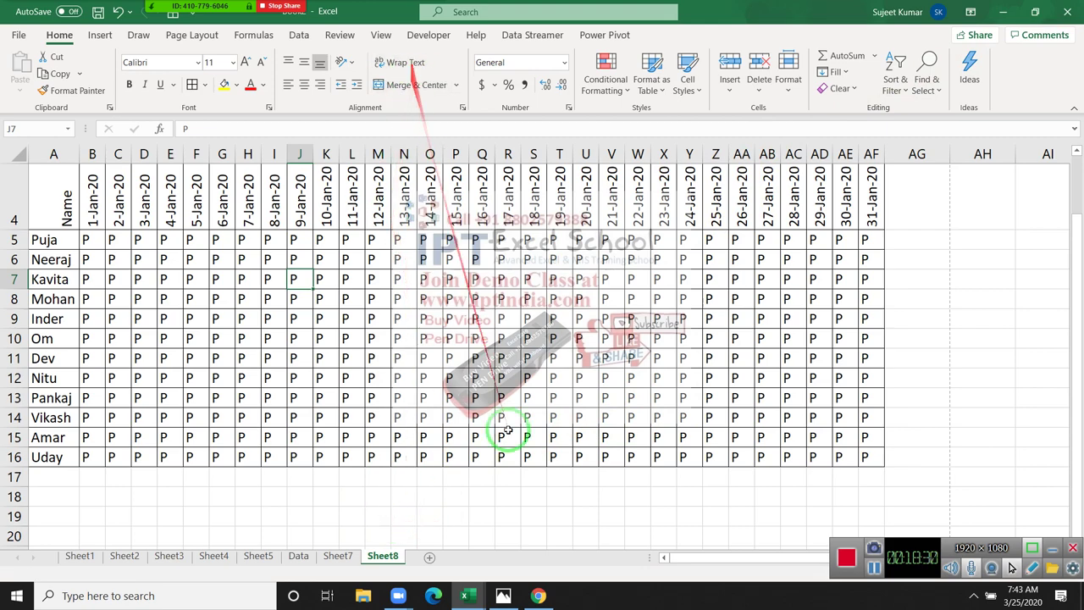
Step: Add a new Sheet9 and enter a full name in C3 and 1 in D3
{"action": "left_click", "coordinate": [430, 557]}
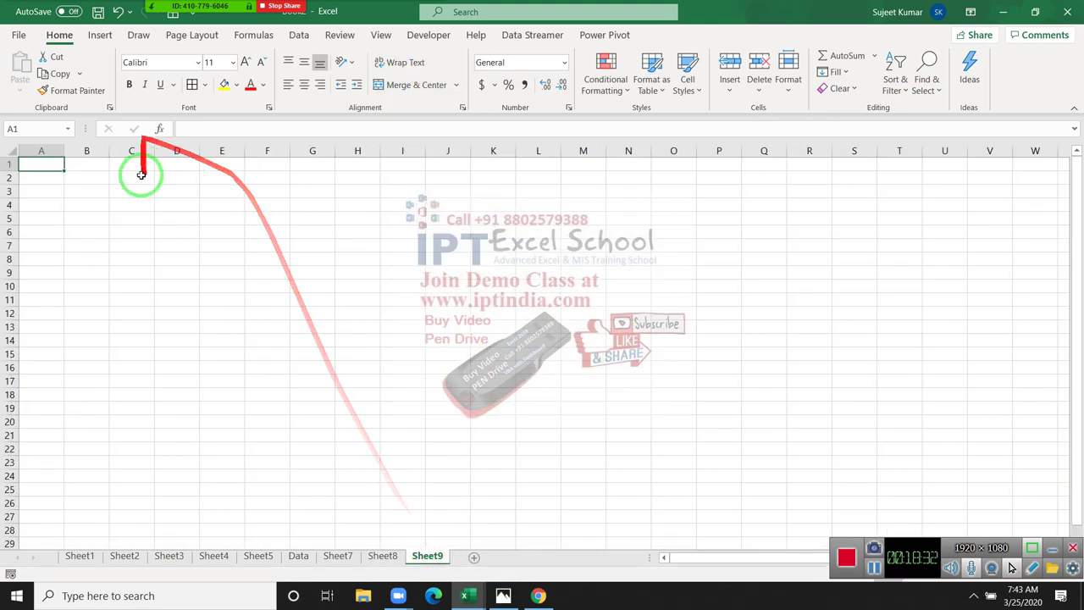
{"action": "scroll", "coordinate": [187, 263], "scroll_direction": "up", "scroll_amount": 2}
{"action": "left_click", "coordinate": [174, 209]}
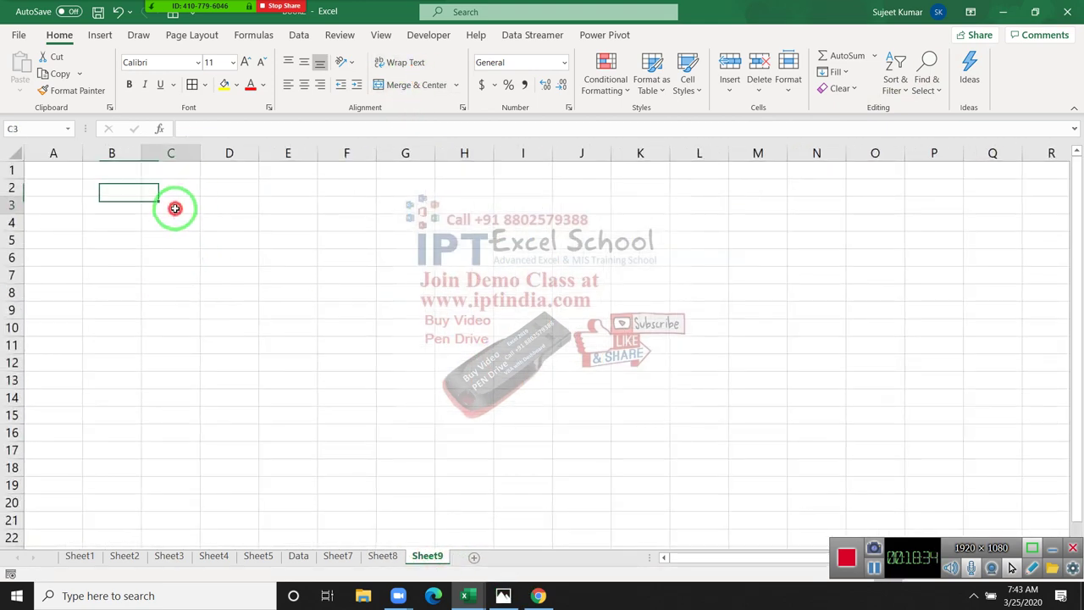
{"action": "type", "text": "Sujeet Kumar"}
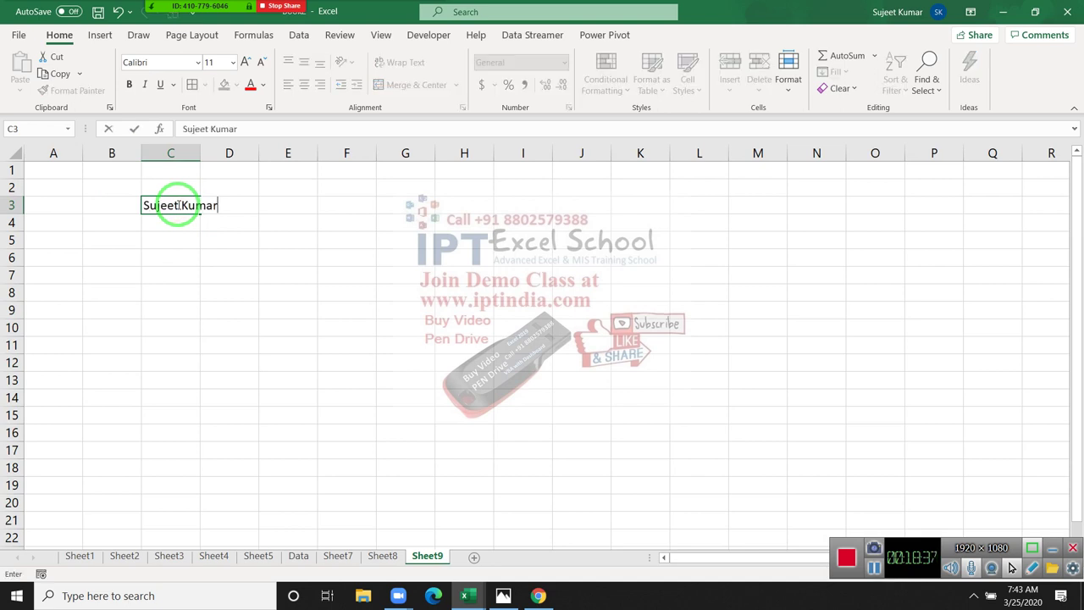
{"action": "key", "text": "Return"}
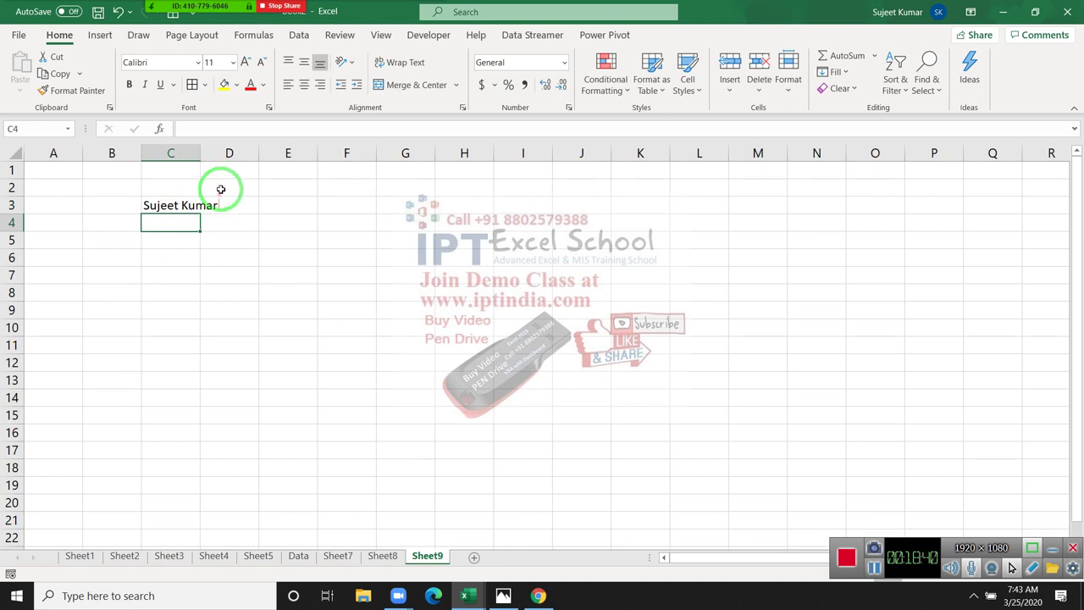
{"action": "left_click", "coordinate": [229, 205]}
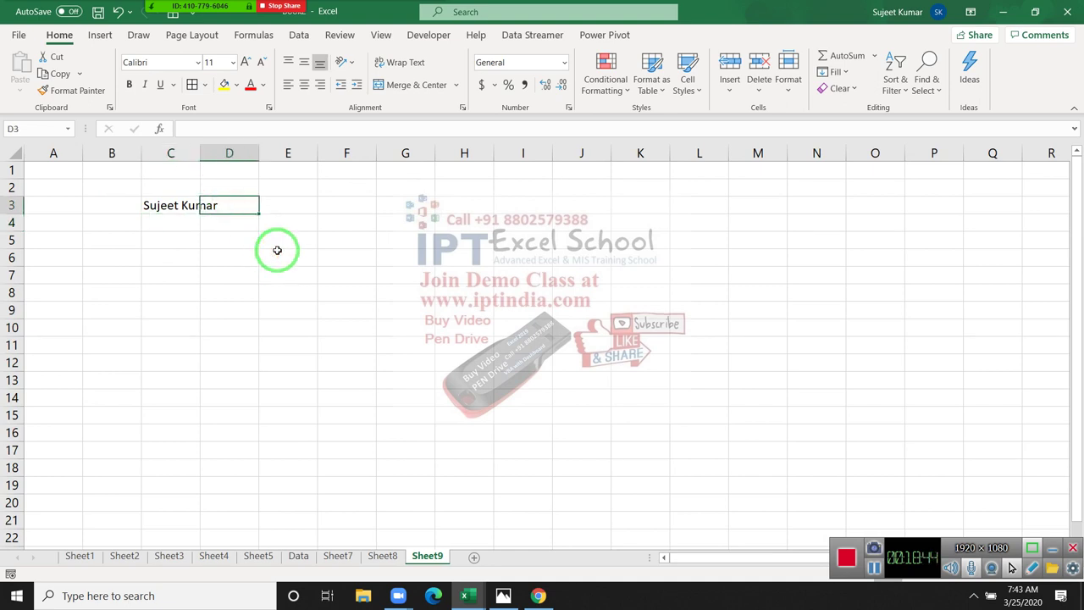
{"action": "type", "text": "1"}
{"action": "key", "text": "Return"}
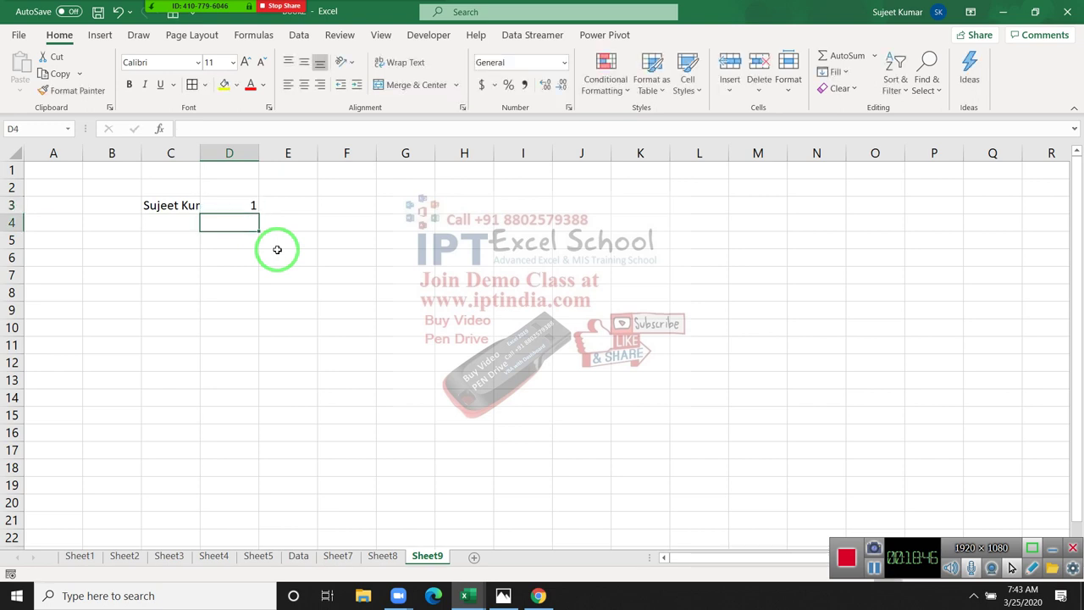
Step: Wrap the name in C3 onto two lines with Wrap Text
{"action": "key", "text": "Up"}
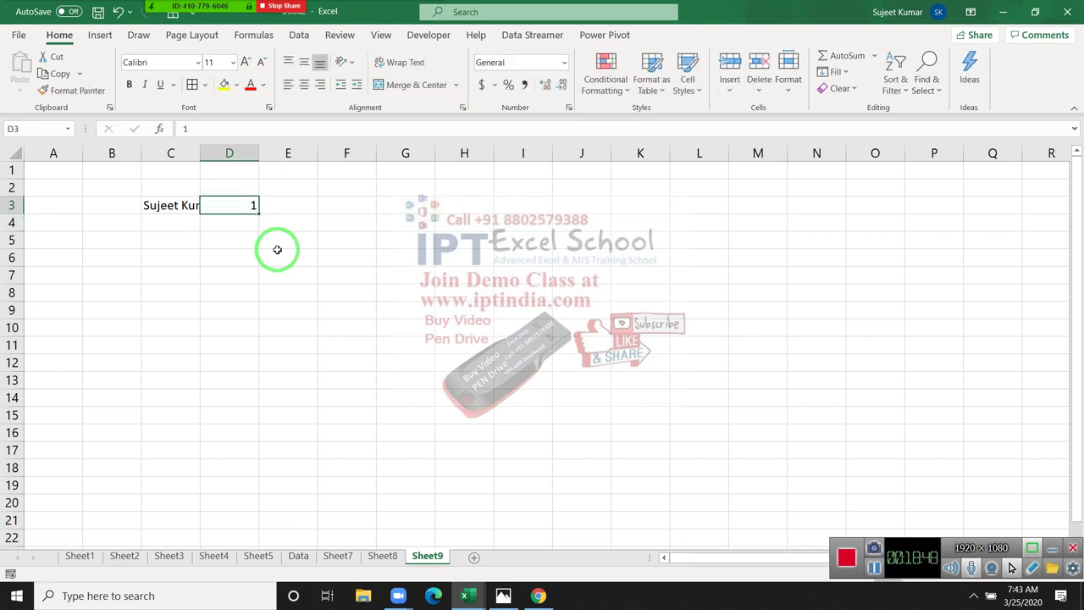
{"action": "key", "text": "Left"}
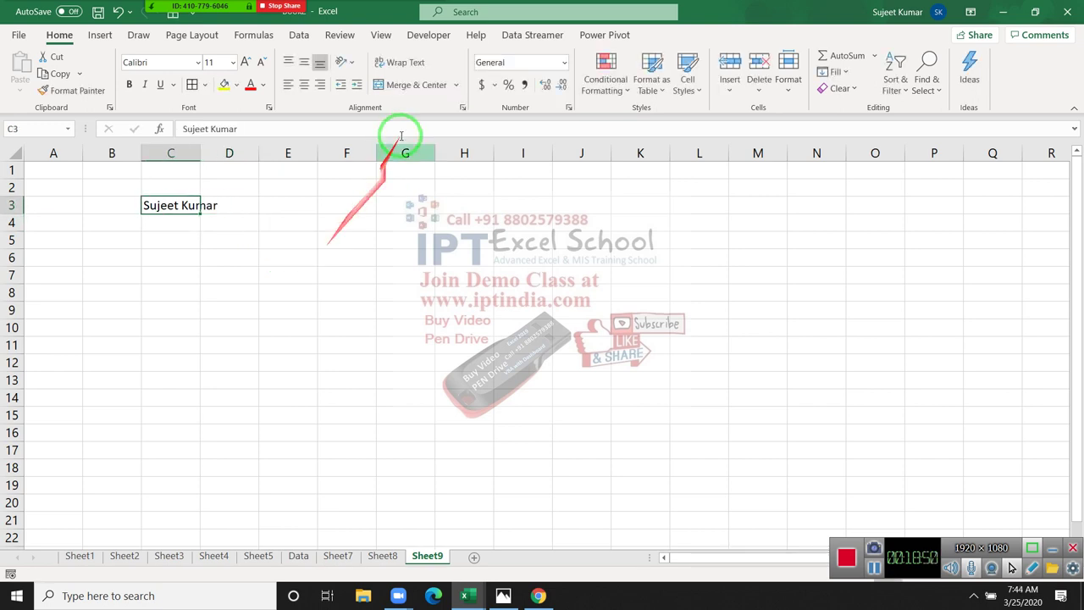
{"action": "left_click", "coordinate": [413, 68]}
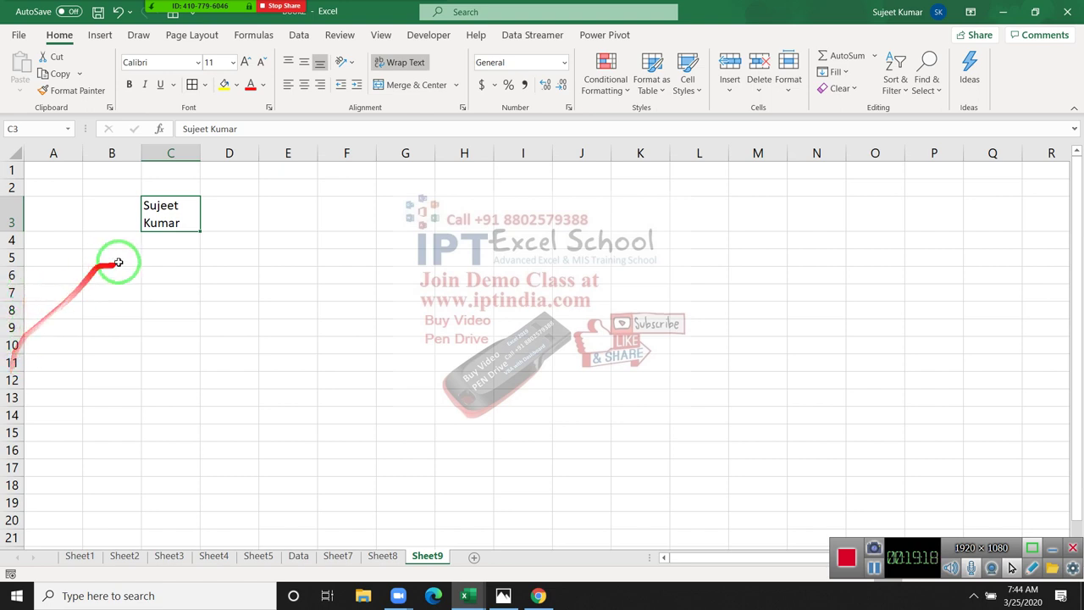
Step: Try a multi-line number entry in E7, then delete it
{"action": "left_click", "coordinate": [282, 297]}
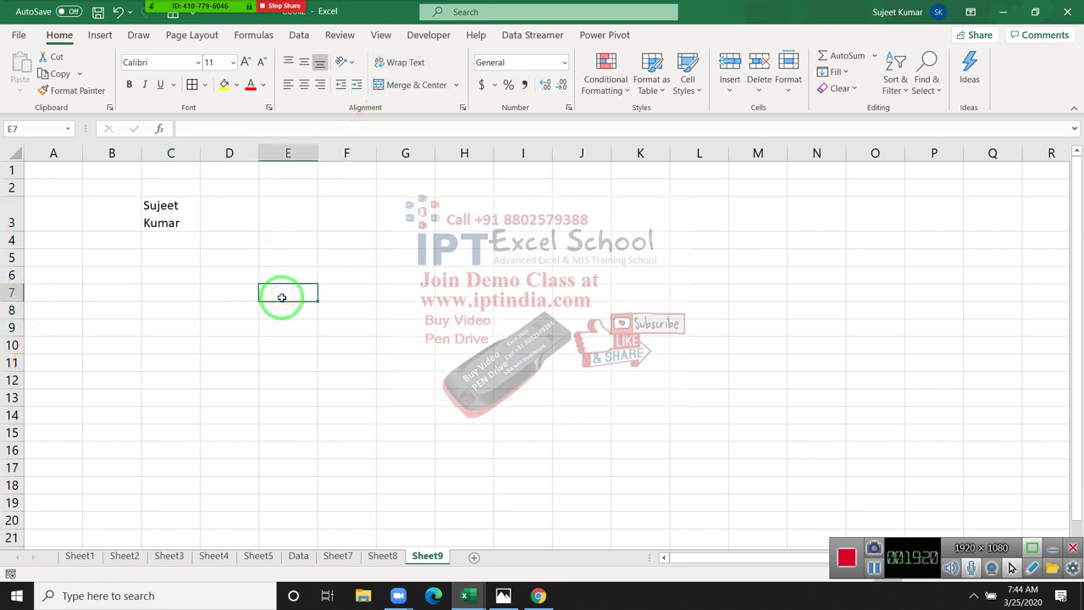
{"action": "type", "text": "123"}
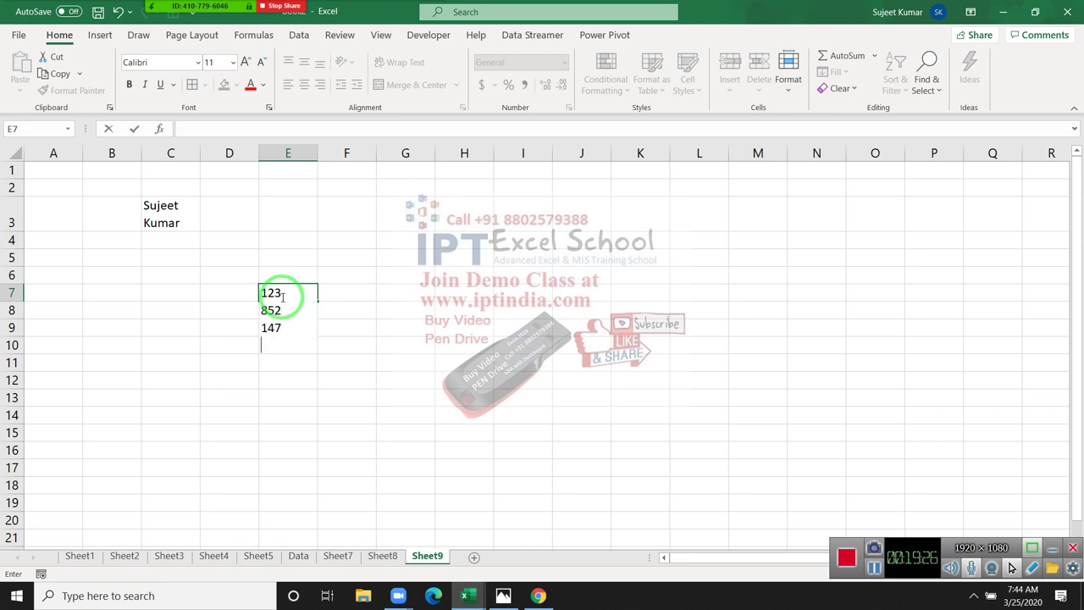
{"action": "key", "text": "Return"}
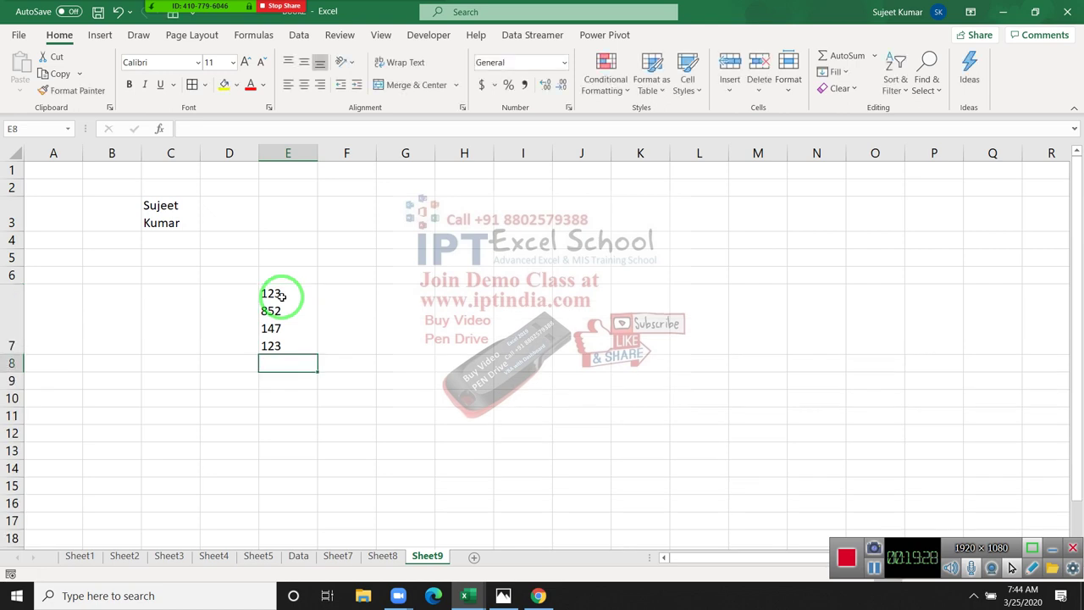
{"action": "left_click", "coordinate": [283, 295]}
{"action": "key", "text": "Delete"}
Step: Turn off Wrap Text on C3, then auto-fit column C and undo the auto-fit
{"action": "key", "text": "Up"}
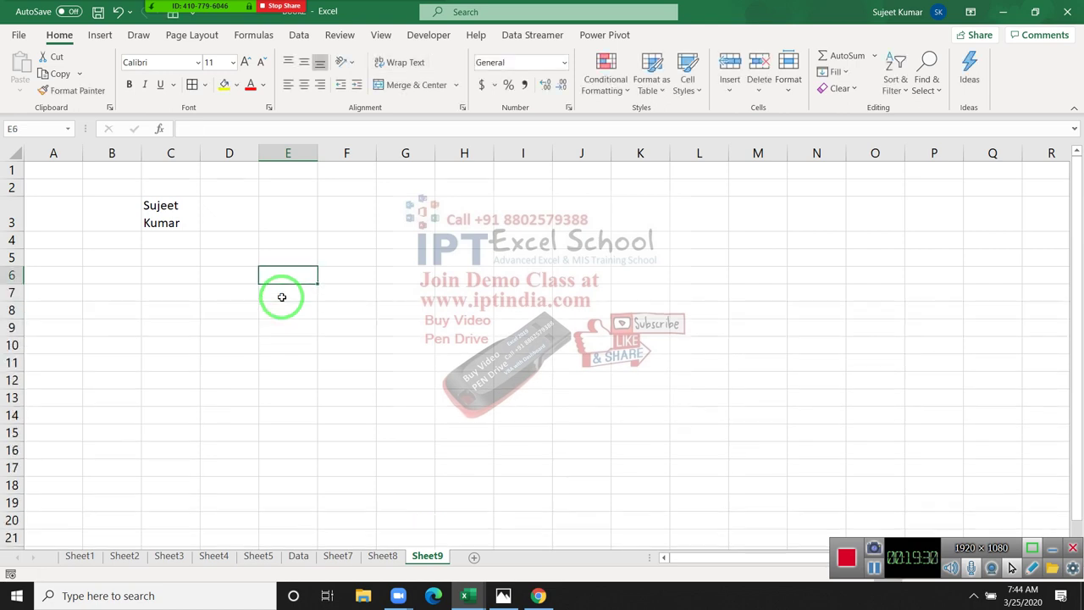
{"action": "key", "text": "Left"}
{"action": "key", "text": "Up"}
{"action": "key", "text": "Up"}
{"action": "key", "text": "Up"}
{"action": "key", "text": "Left"}
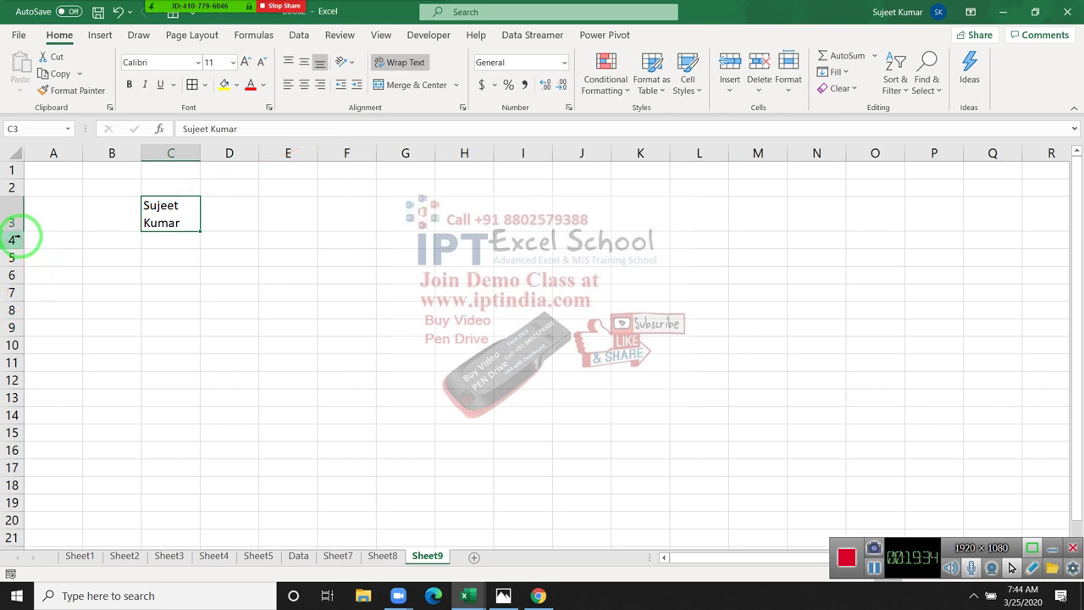
{"action": "left_click", "coordinate": [388, 64]}
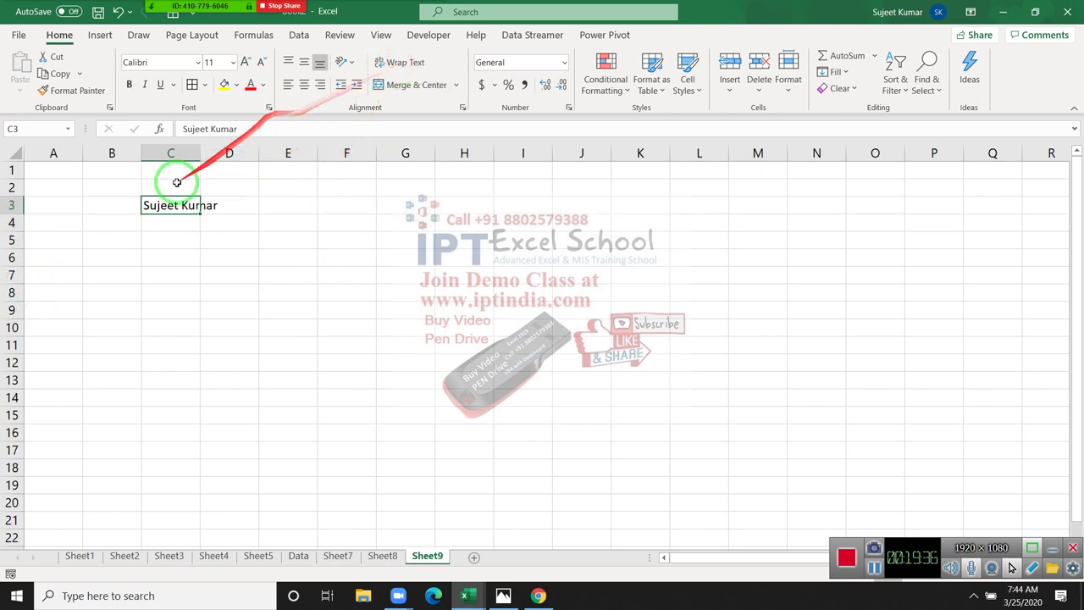
{"action": "double_click", "coordinate": [199, 153]}
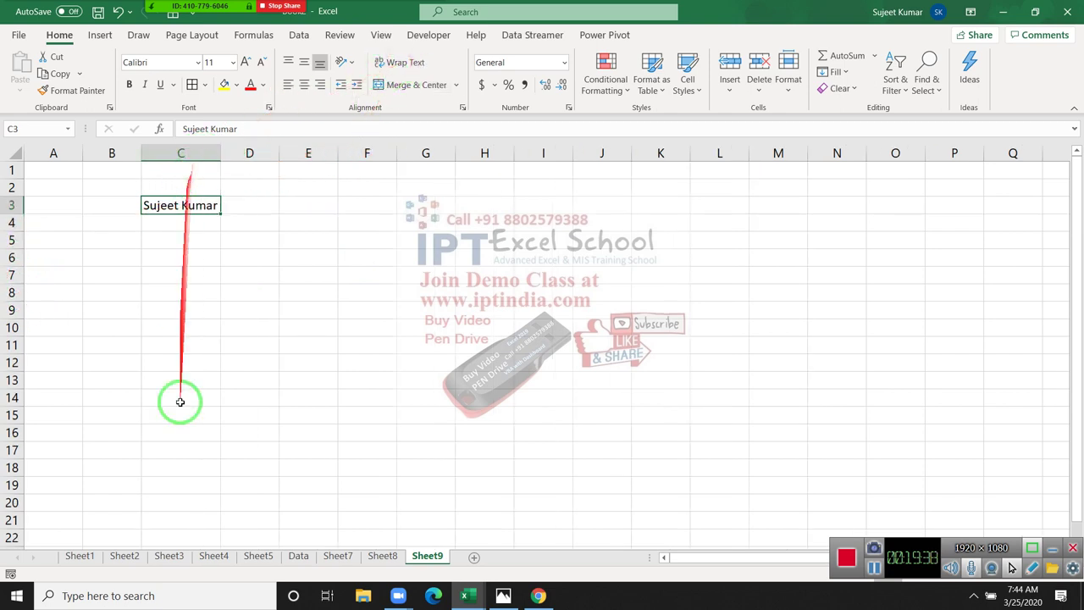
{"action": "key", "text": "ctrl+z"}
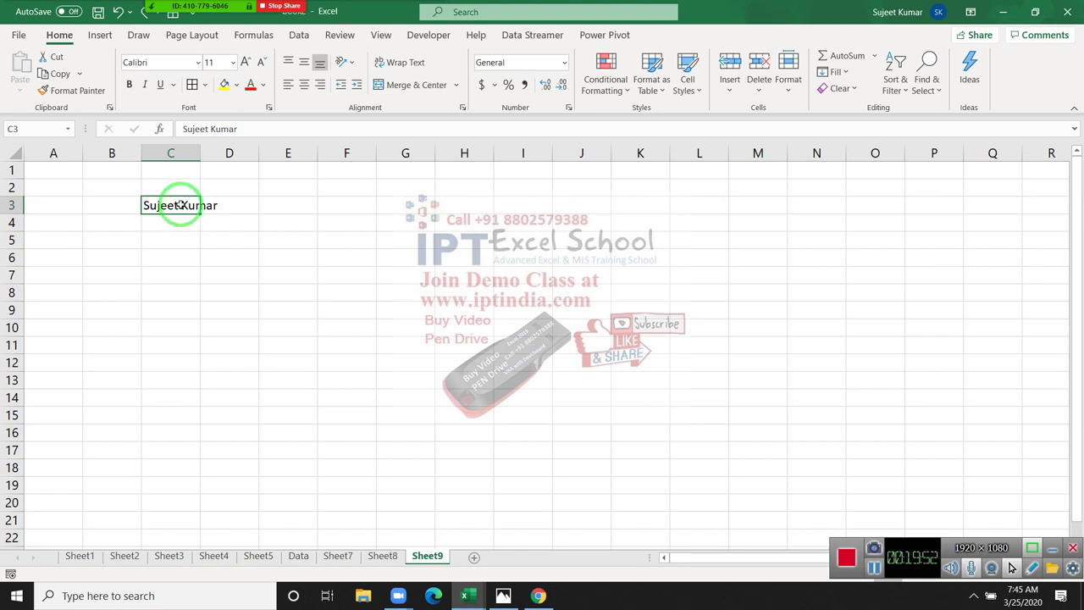
Step: Apply Shrink to fit to C3 in Format Cells, then widen column C to a moderate width
{"action": "right_click", "coordinate": [181, 219]}
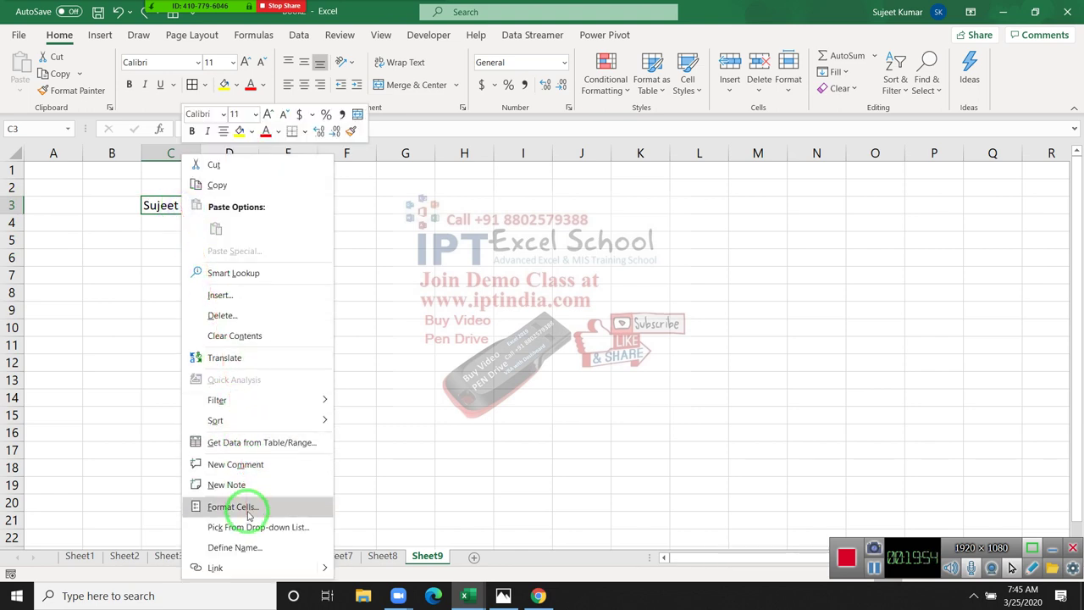
{"action": "left_click", "coordinate": [245, 506]}
{"action": "left_click_drag", "start_coordinate": [242, 238], "coordinate": [432, 194]}
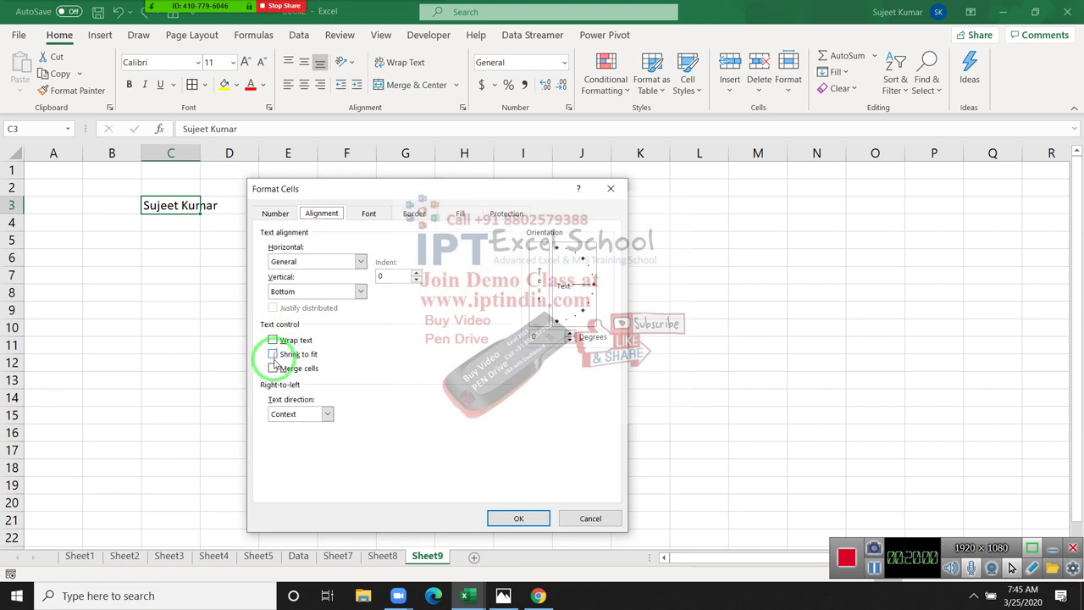
{"action": "left_click_drag", "start_coordinate": [428, 190], "coordinate": [519, 168]}
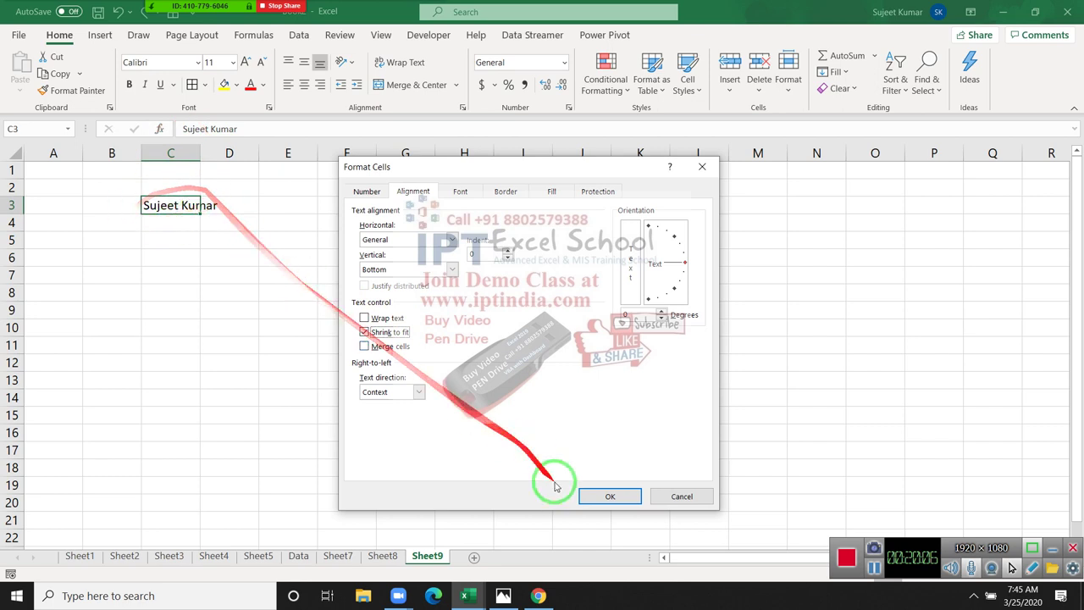
{"action": "left_click", "coordinate": [607, 497]}
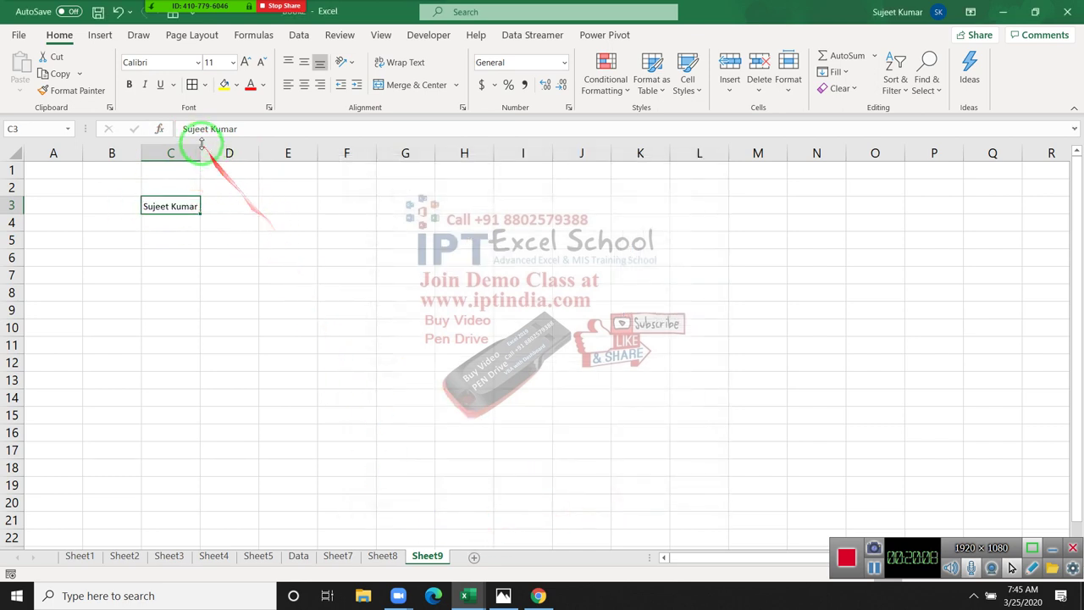
{"action": "left_click_drag", "start_coordinate": [198, 152], "coordinate": [360, 152]}
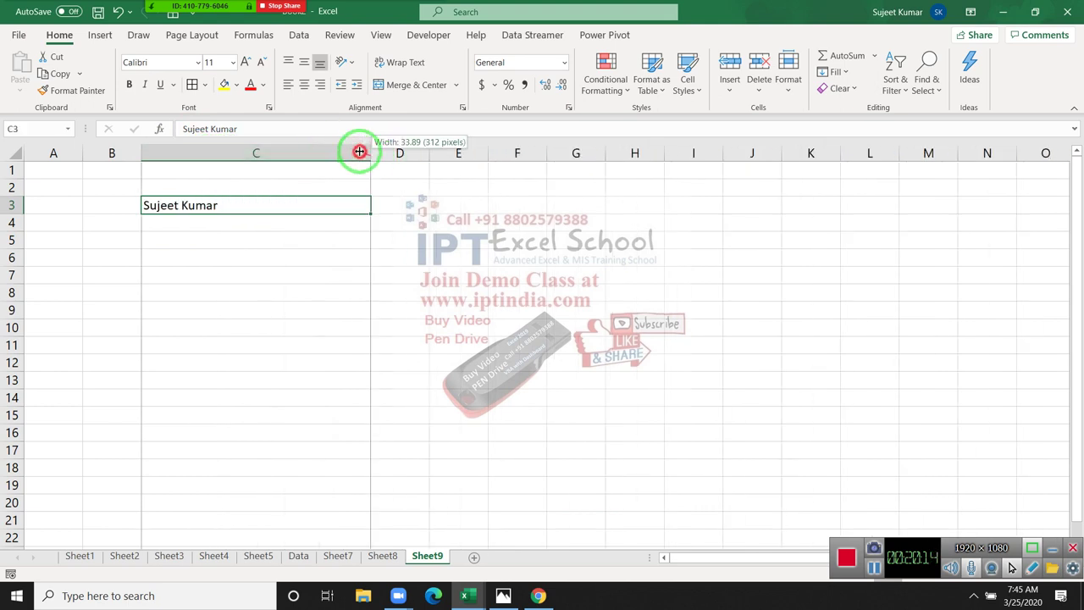
{"action": "left_click_drag", "start_coordinate": [257, 152], "coordinate": [226, 156]}
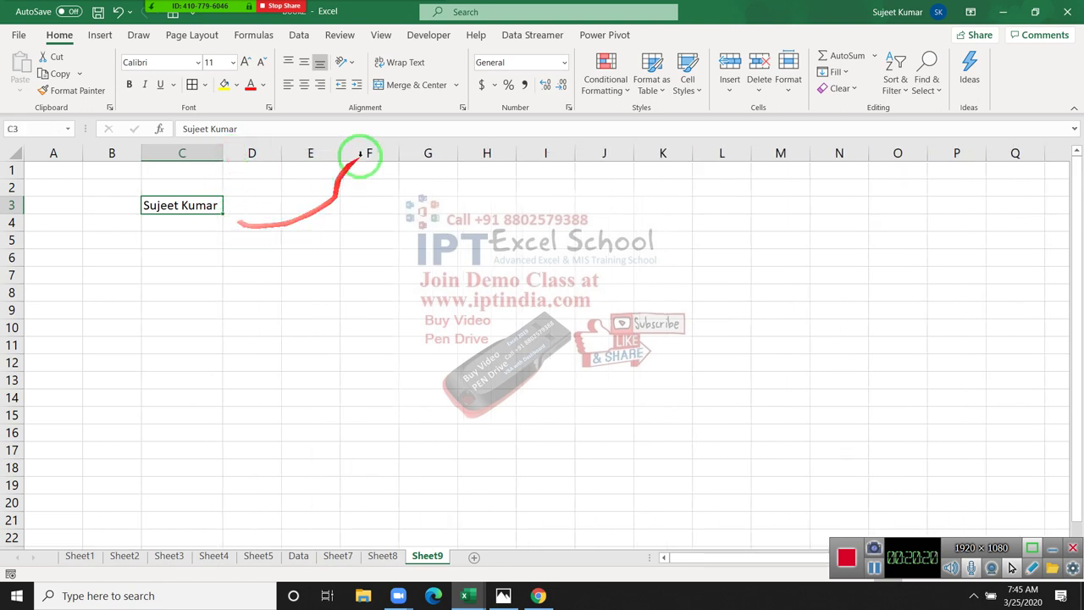
Step: Apply Merge Across to the range F3:L12
{"action": "left_click_drag", "start_coordinate": [398, 205], "coordinate": [704, 358]}
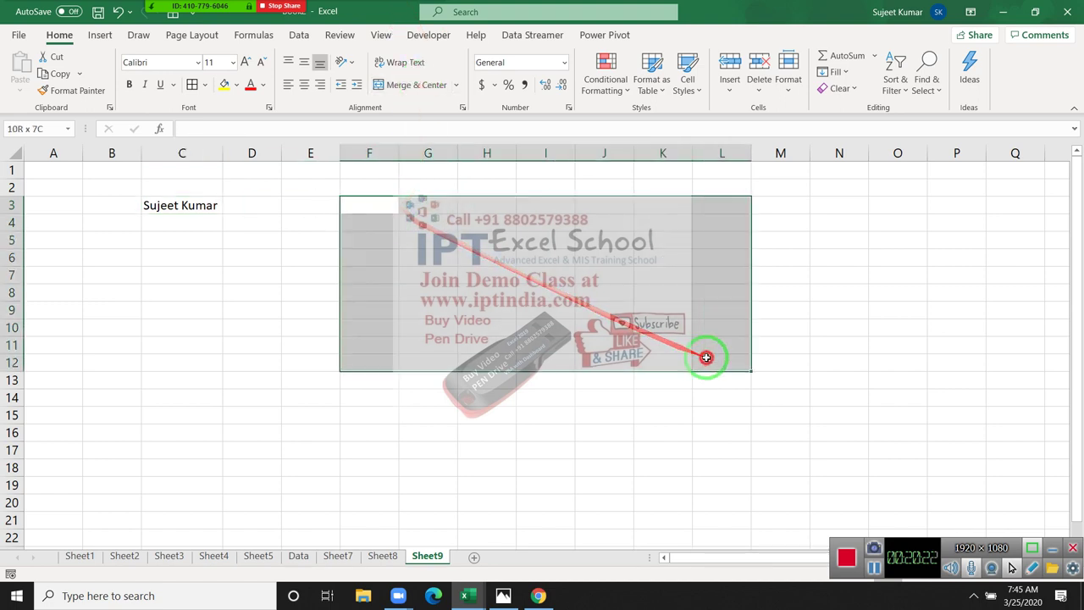
{"action": "left_click", "coordinate": [456, 85]}
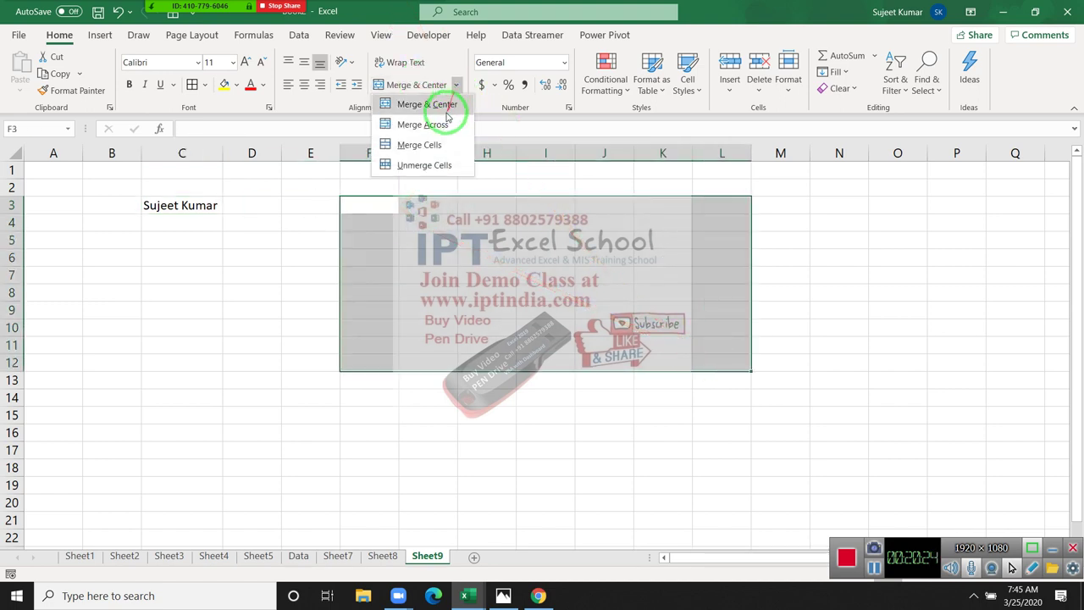
{"action": "left_click", "coordinate": [438, 125]}
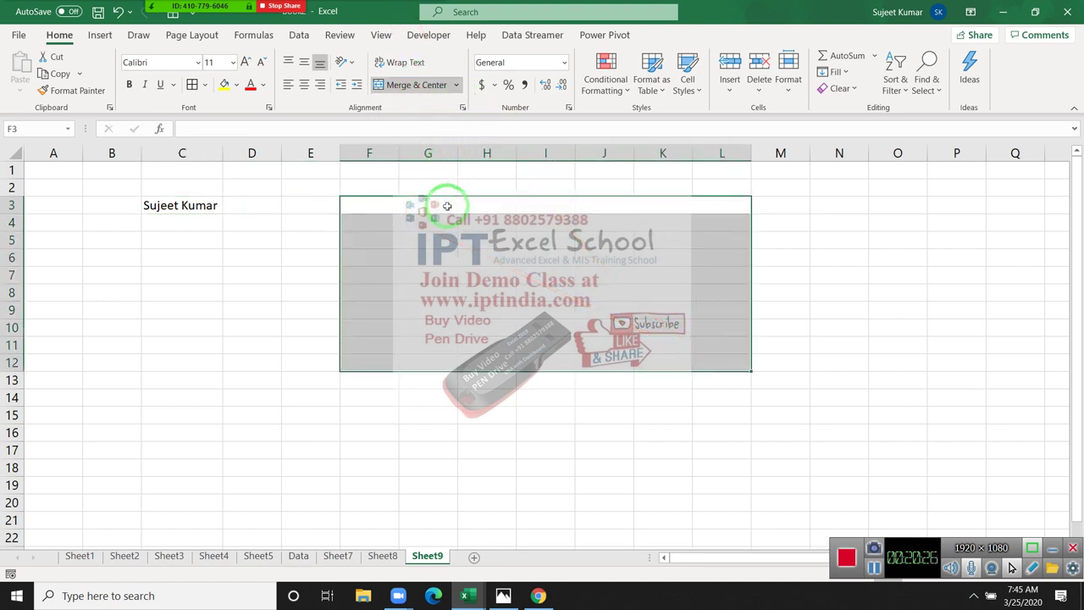
Step: Select cells in rows 3–10 to confirm each is one merged F:L cell, comparing with E7
{"action": "left_click", "coordinate": [447, 204]}
{"action": "left_click", "coordinate": [458, 224]}
{"action": "left_click", "coordinate": [458, 258]}
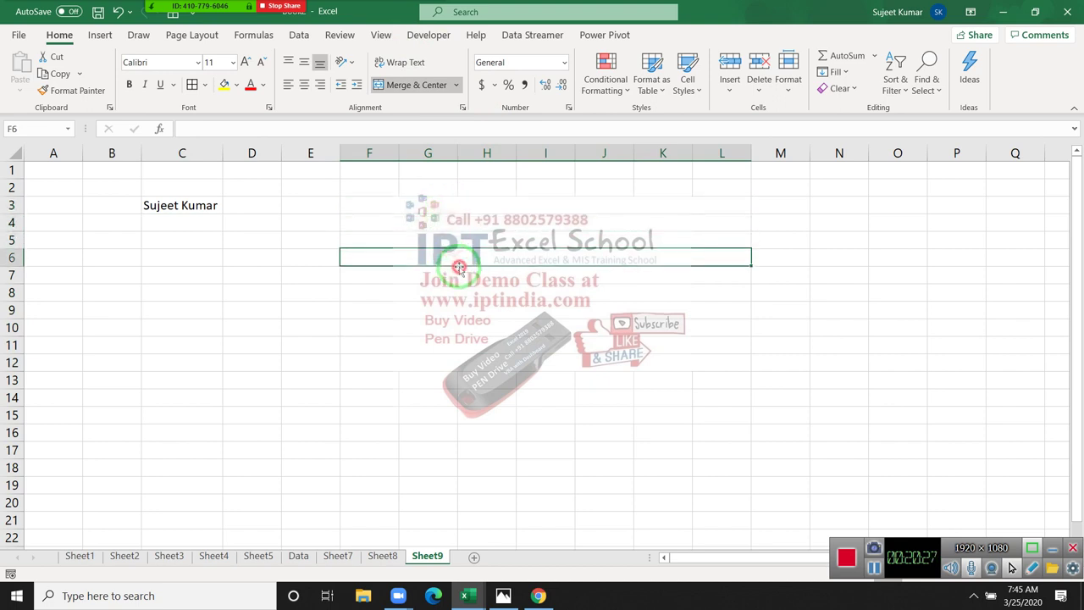
{"action": "left_click", "coordinate": [458, 308]}
{"action": "left_click", "coordinate": [453, 316]}
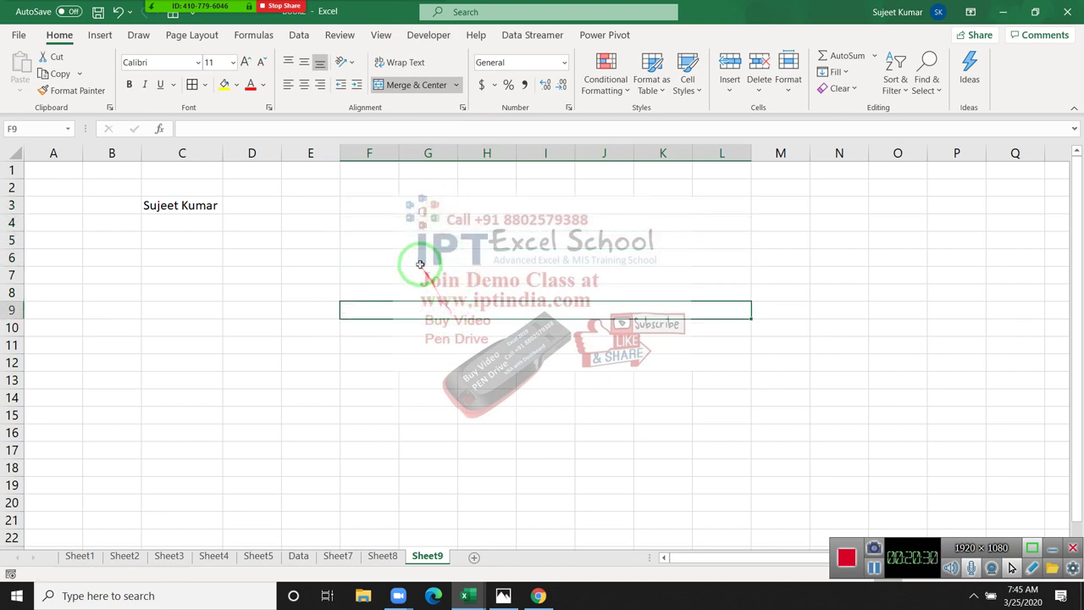
{"action": "left_click", "coordinate": [420, 265]}
{"action": "left_click", "coordinate": [410, 217]}
{"action": "left_click", "coordinate": [413, 205]}
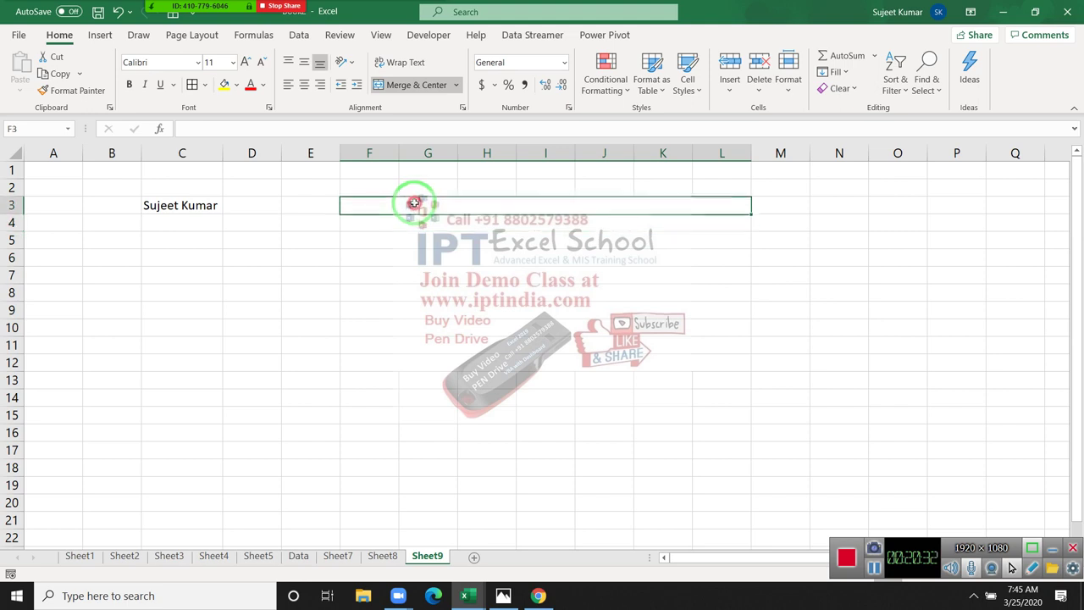
{"action": "left_click", "coordinate": [380, 290]}
{"action": "left_click", "coordinate": [303, 271]}
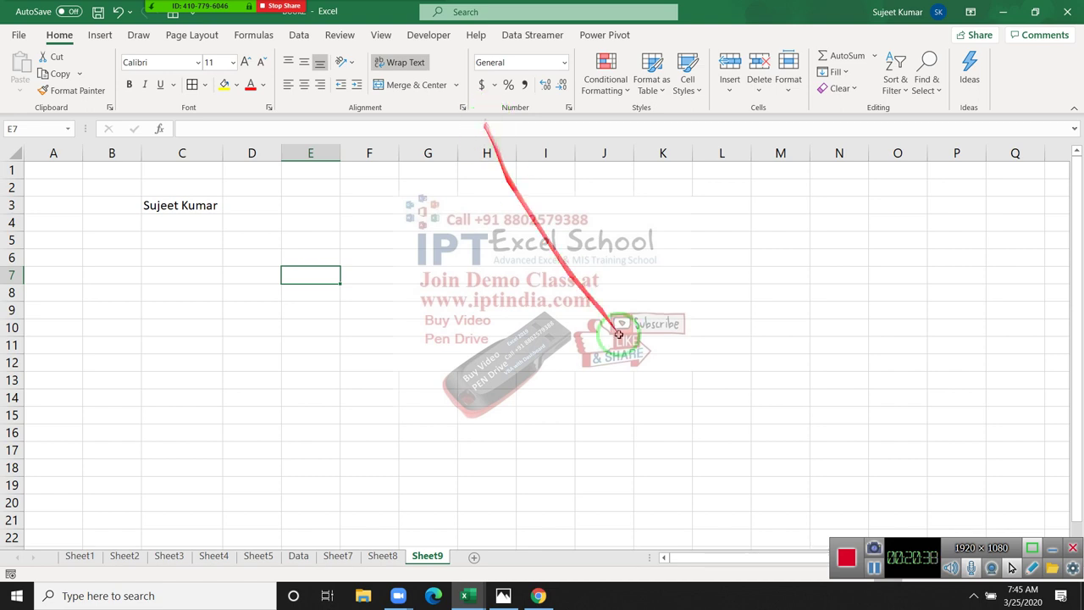
{"action": "left_click", "coordinate": [562, 327]}
{"action": "left_click", "coordinate": [560, 310]}
{"action": "left_click", "coordinate": [555, 274]}
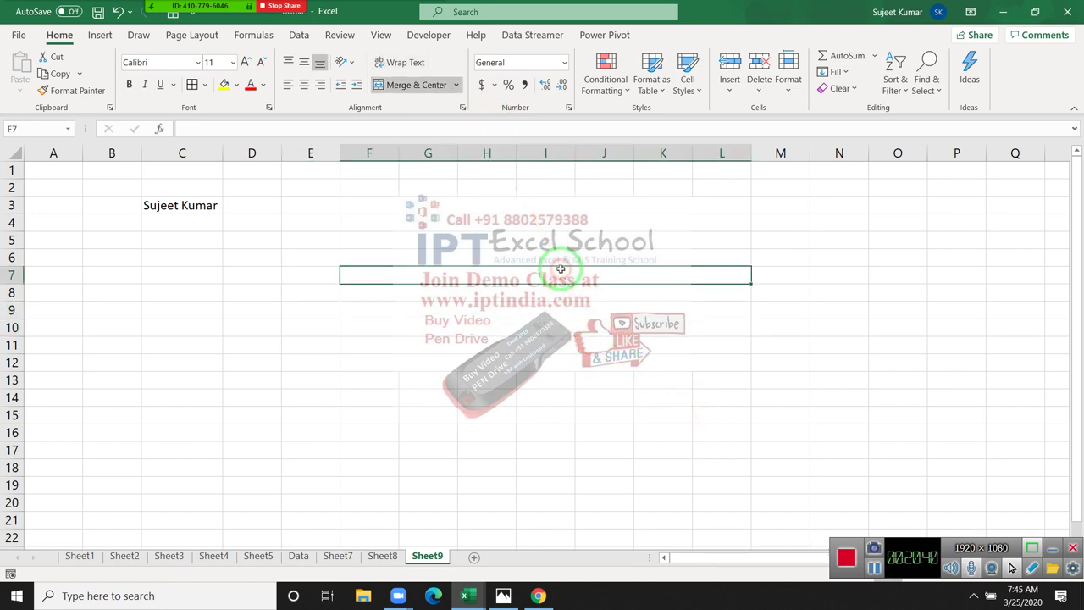
{"action": "left_click", "coordinate": [552, 258]}
{"action": "left_click", "coordinate": [550, 240]}
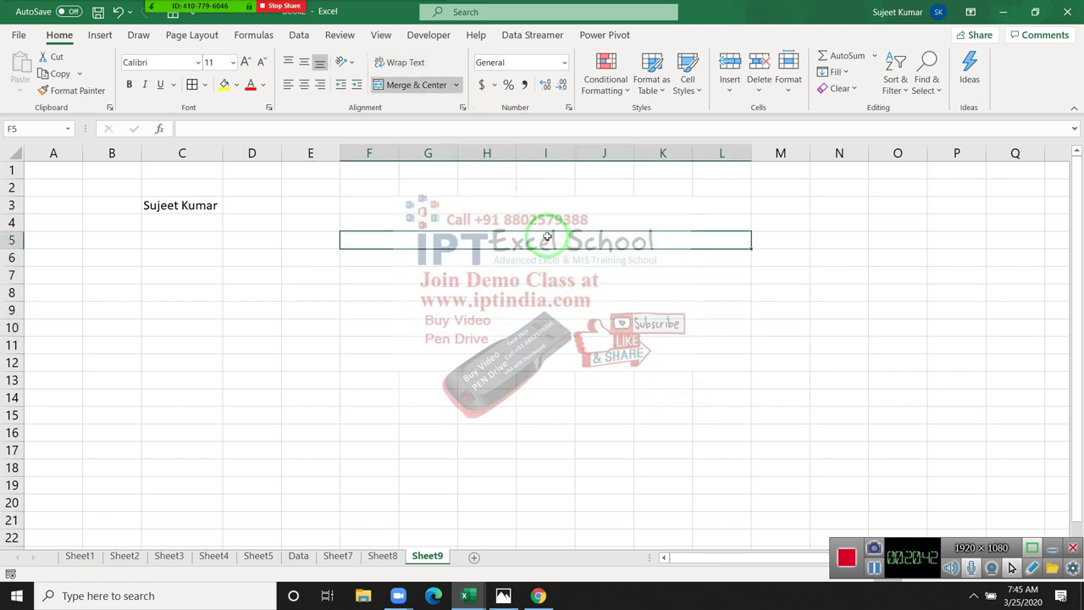